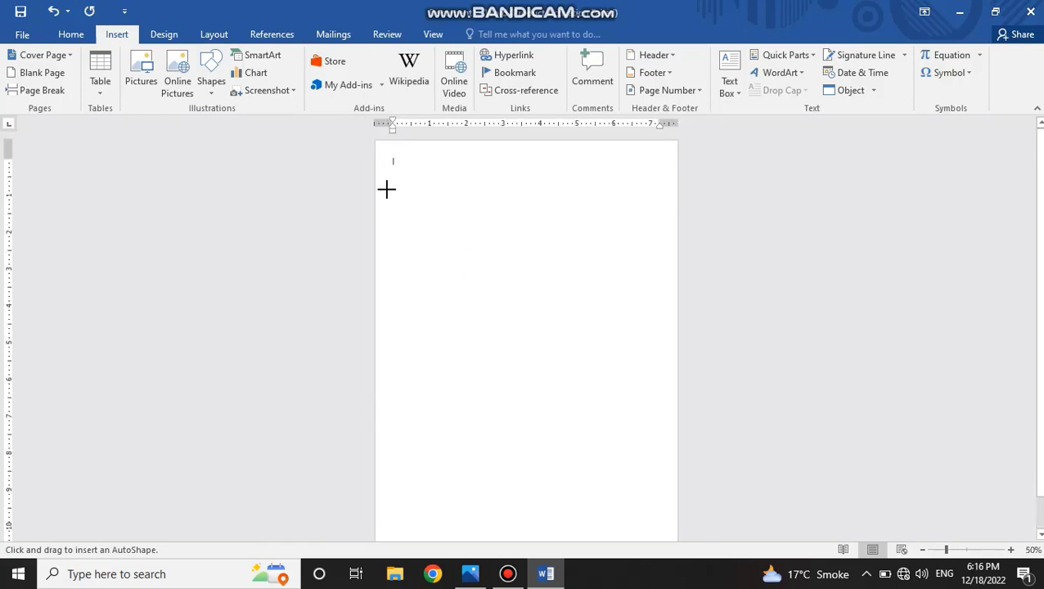
# Draw a rectangle about 1.21" high and 8.19" wide across the full page width near the page top and remove its outline.
pyautogui.click(211, 81)
pyautogui.click(208, 138)
pyautogui.moveTo(376, 188); pyautogui.dragTo(678, 234)
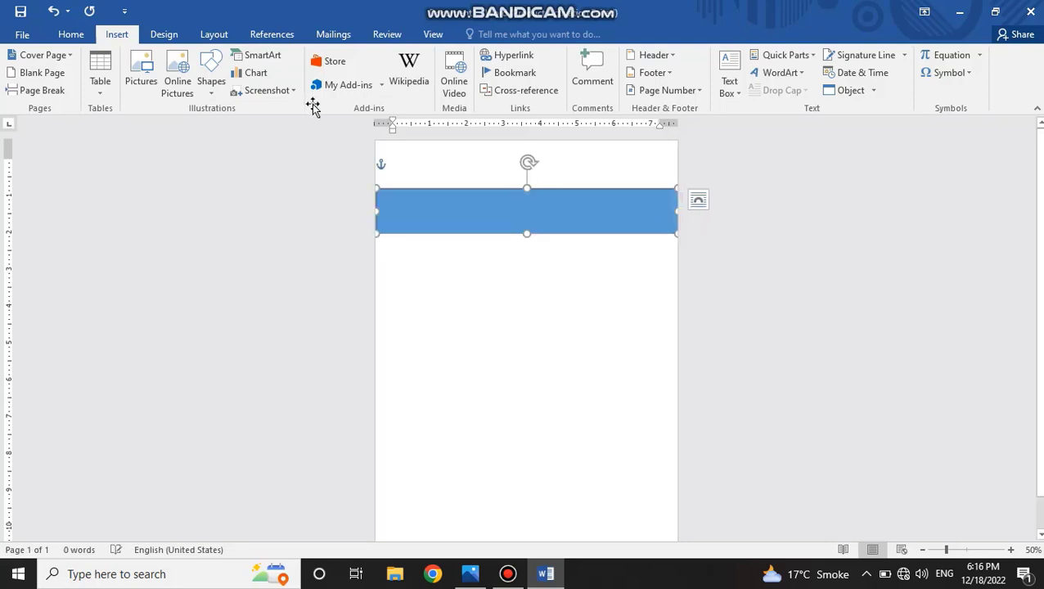
pyautogui.click(386, 72)
pyautogui.click(389, 207)
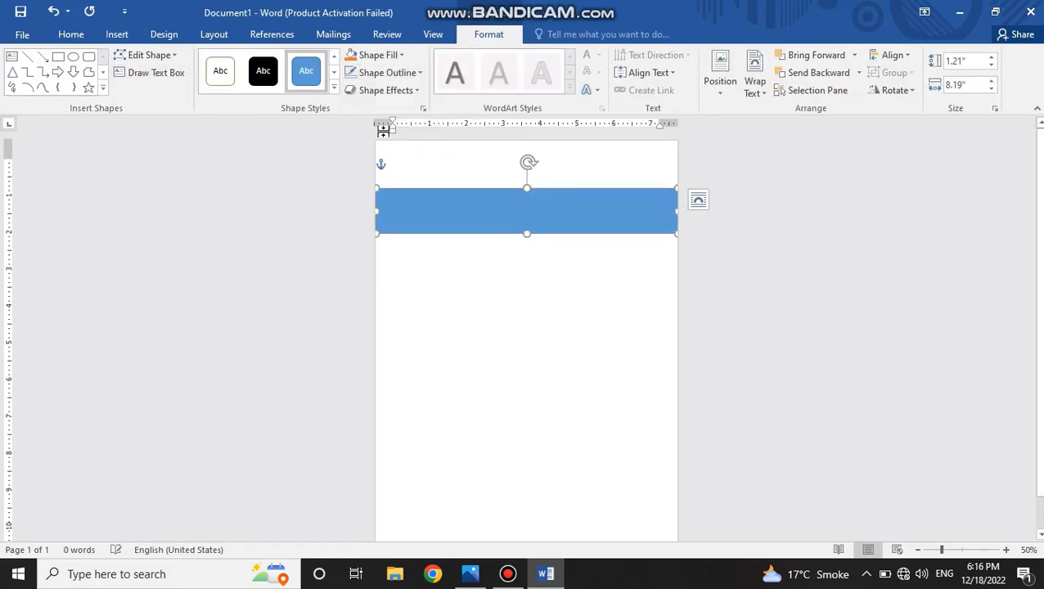
# Fill the rectangle with solid black, nudge it slightly up and to the right, and deselect it.
pyautogui.click(379, 55)
pyautogui.click(364, 92)
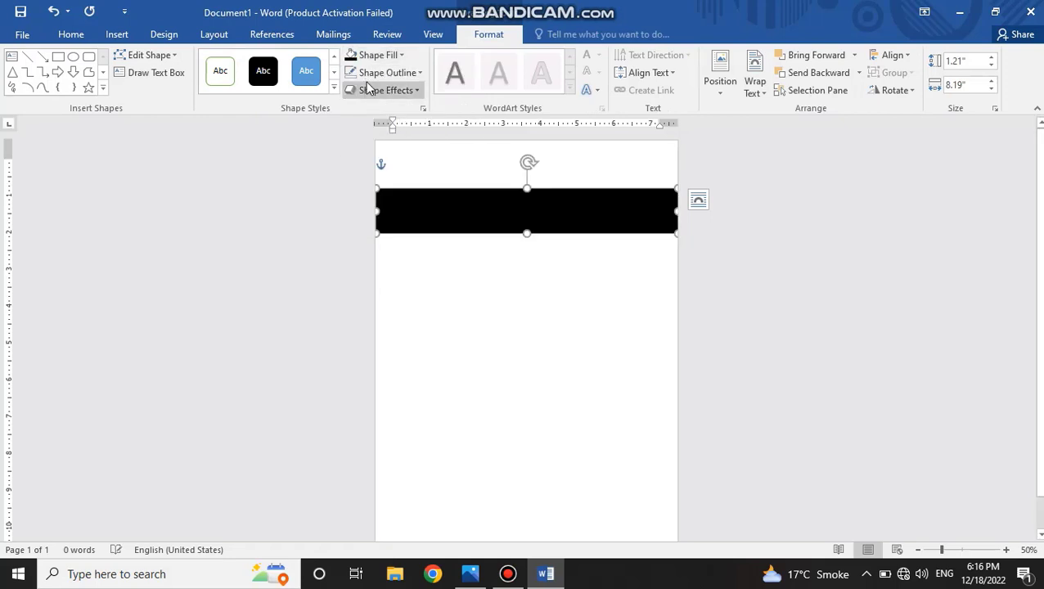
pyautogui.click(379, 56)
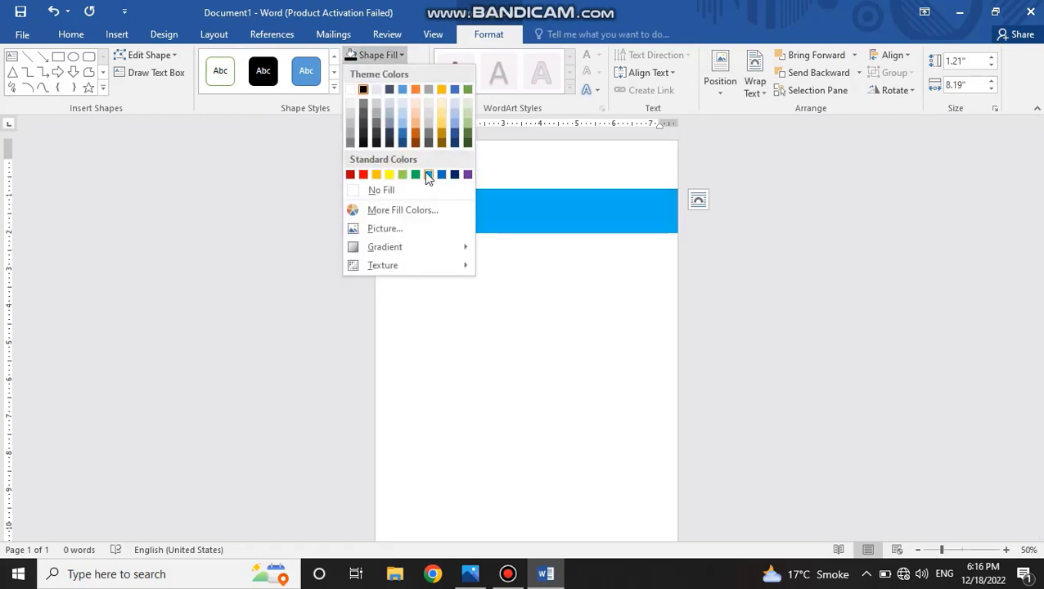
pyautogui.click(364, 90)
pyautogui.click(456, 246)
pyautogui.click(594, 231)
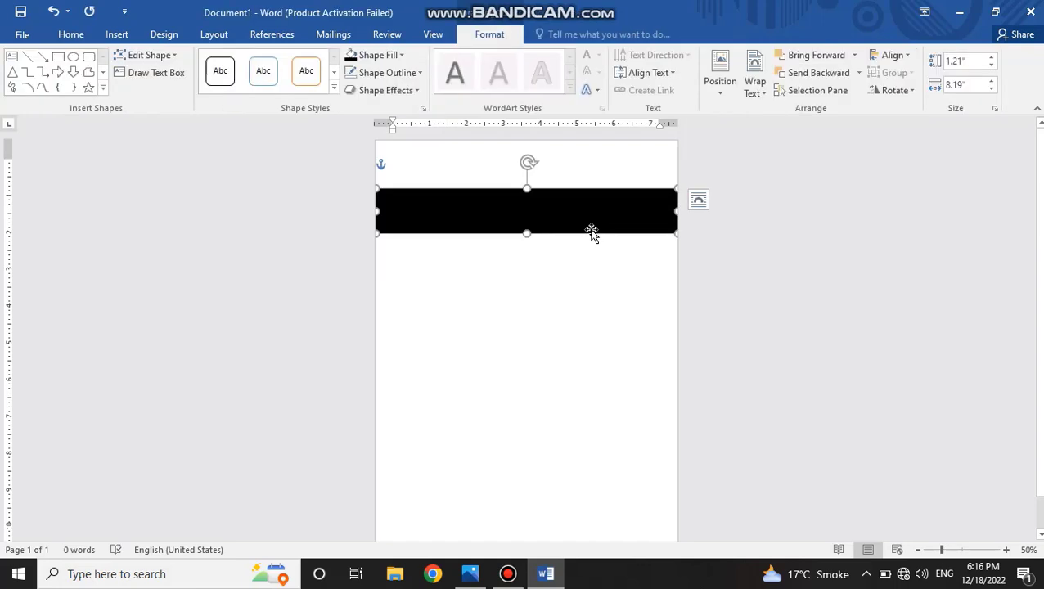
pyautogui.press('Up')
pyautogui.press('Right')
pyautogui.click(562, 399)
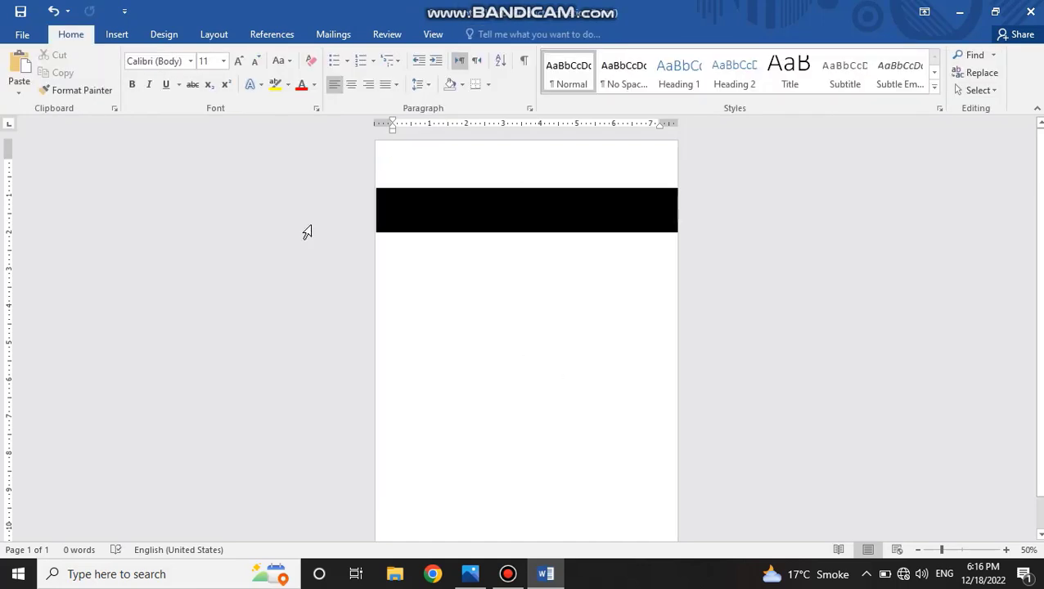
# Draw a circle about 2.83" high and 2.88" wide overlapping the lower edge of the black bar and remove its outline.
pyautogui.click(116, 33)
pyautogui.click(211, 81)
pyautogui.click(267, 126)
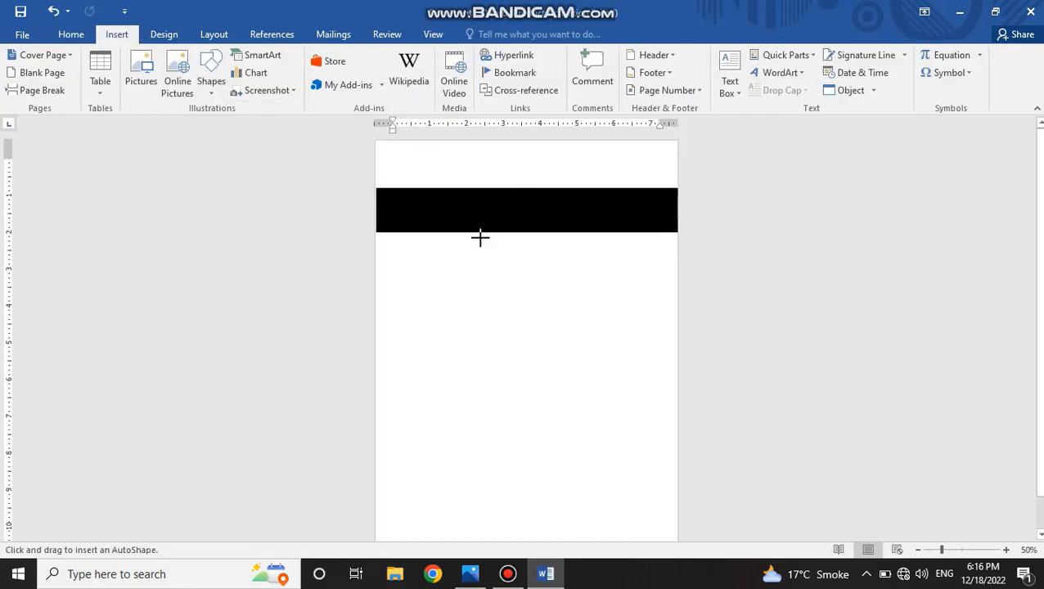
pyautogui.moveTo(450, 254)
pyautogui.mouseDown()
pyautogui.moveTo(510, 319)
pyautogui.moveTo(501, 306)
pyautogui.mouseUp()
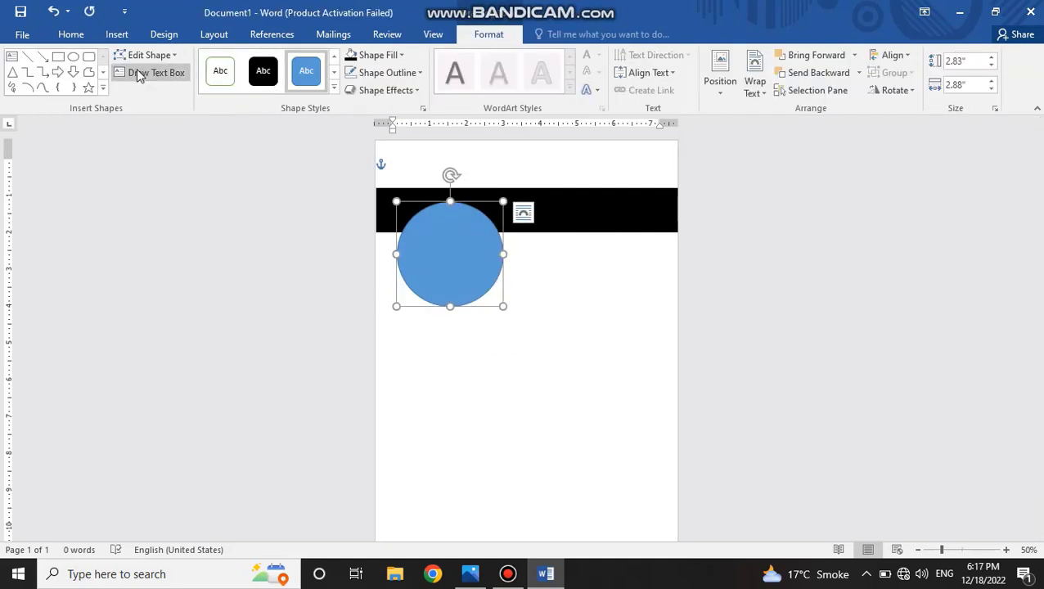
pyautogui.click(419, 75)
pyautogui.click(387, 207)
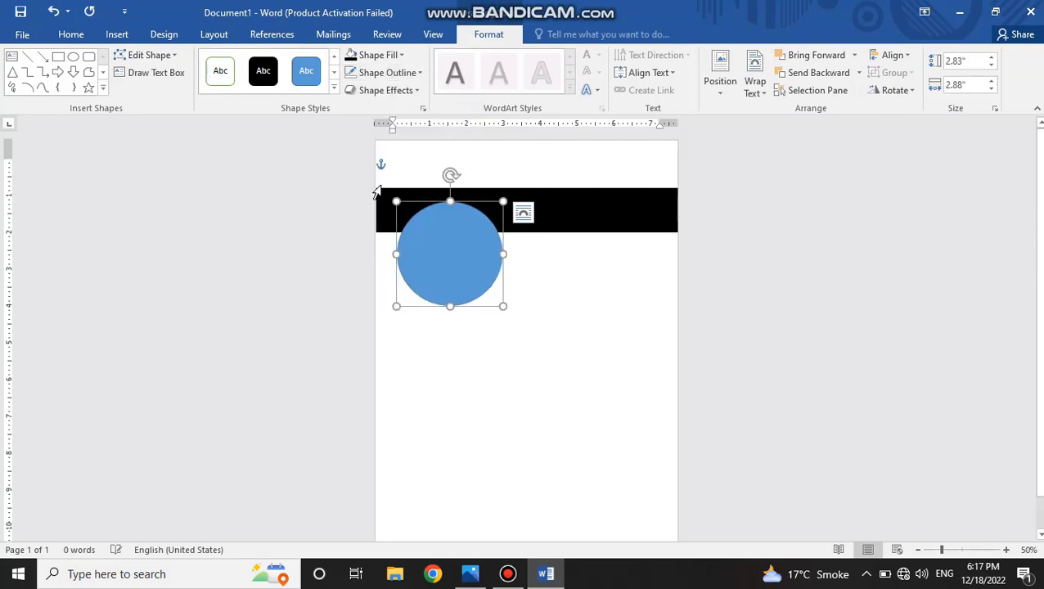
# Start a picture fill from a file for the circle and browse to the New Volume (E:) drive.
pyautogui.click(378, 55)
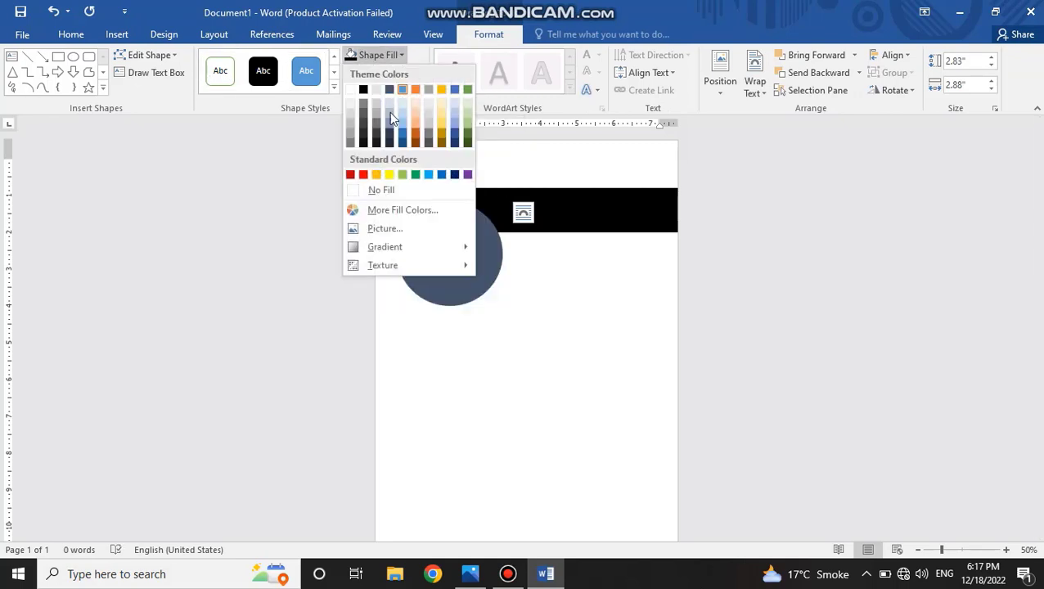
pyautogui.click(378, 229)
pyautogui.click(520, 319)
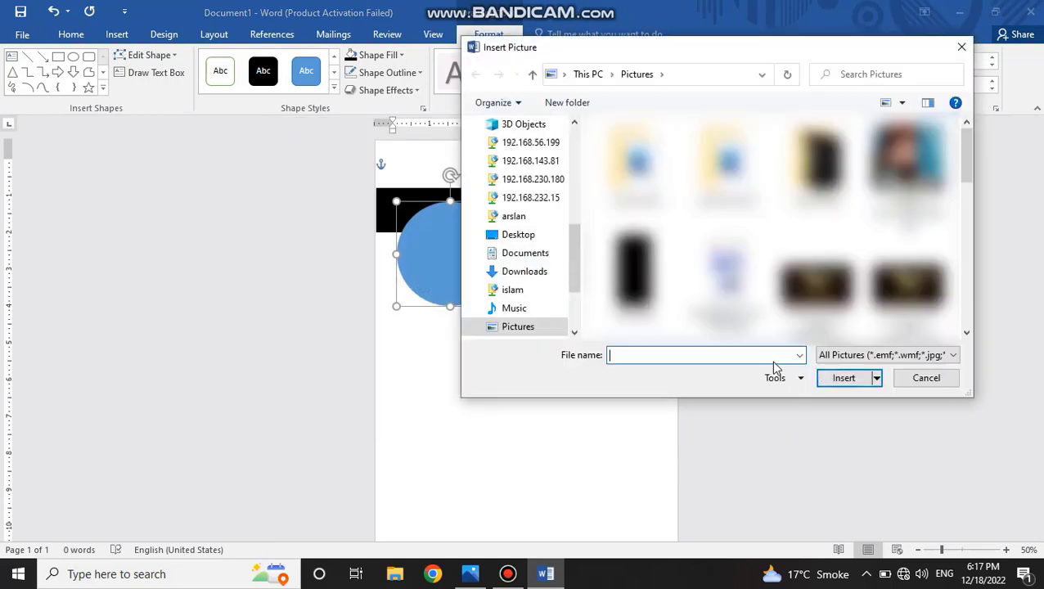
pyautogui.click(538, 291)
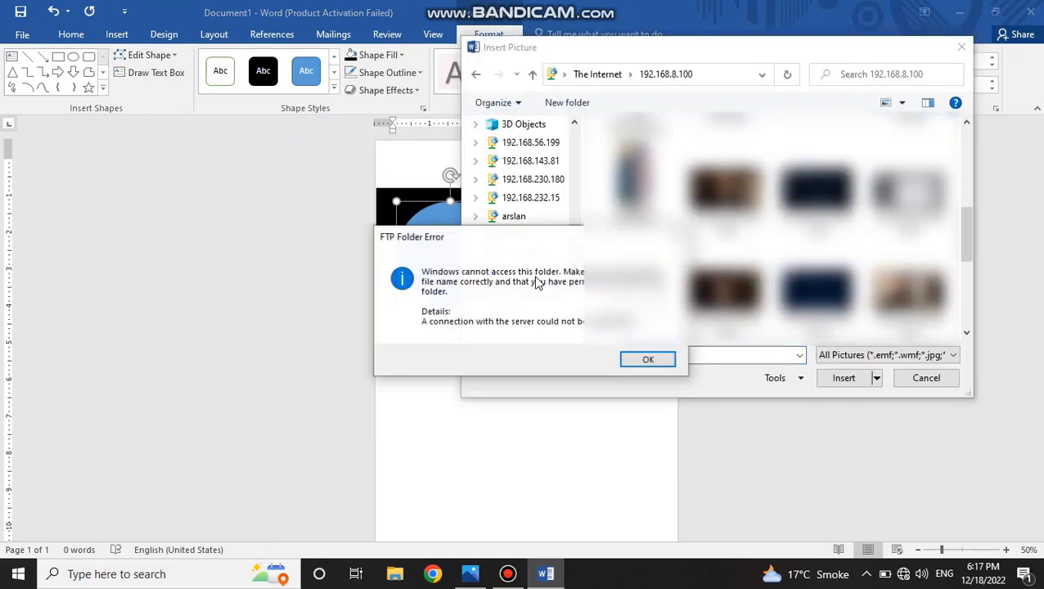
pyautogui.click(648, 359)
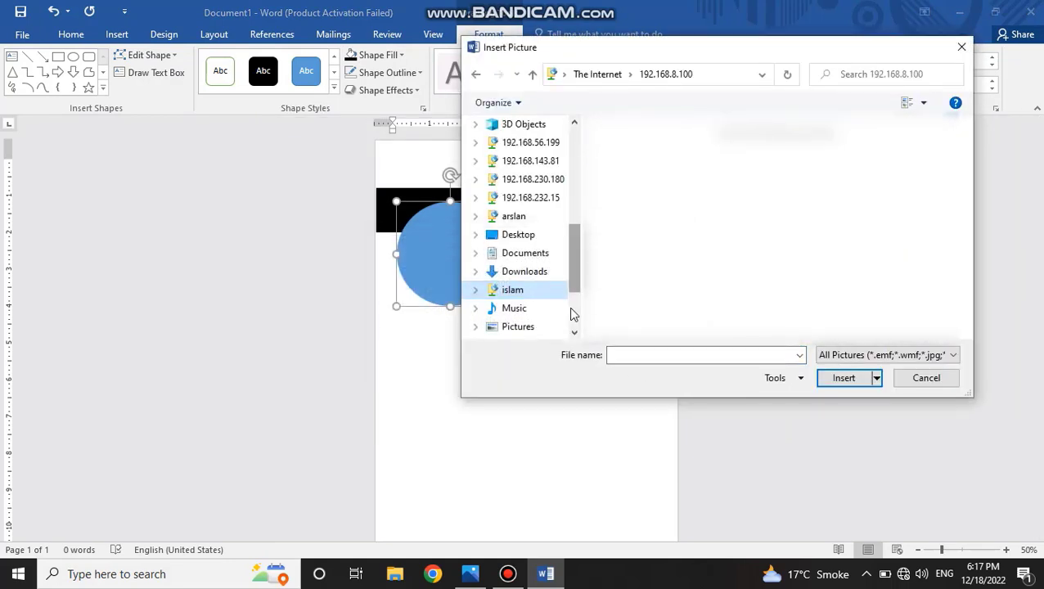
pyautogui.scroll(-3, 571, 314)
pyautogui.click(528, 271)
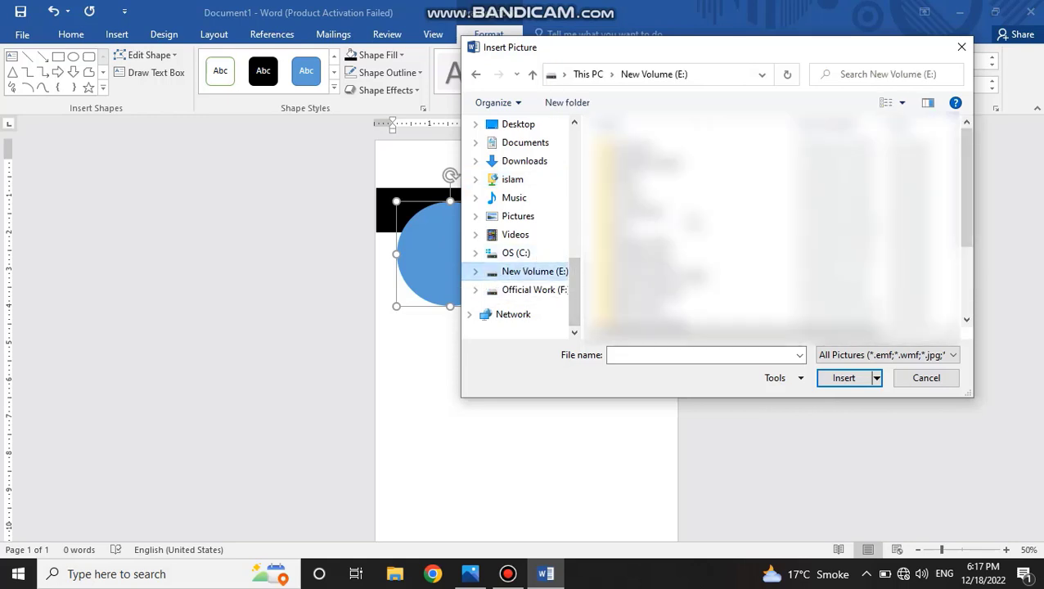
# Find and open the My Personal Docs Data folder on the New Volume (E:) drive.
pyautogui.scroll(-5, 773, 225)
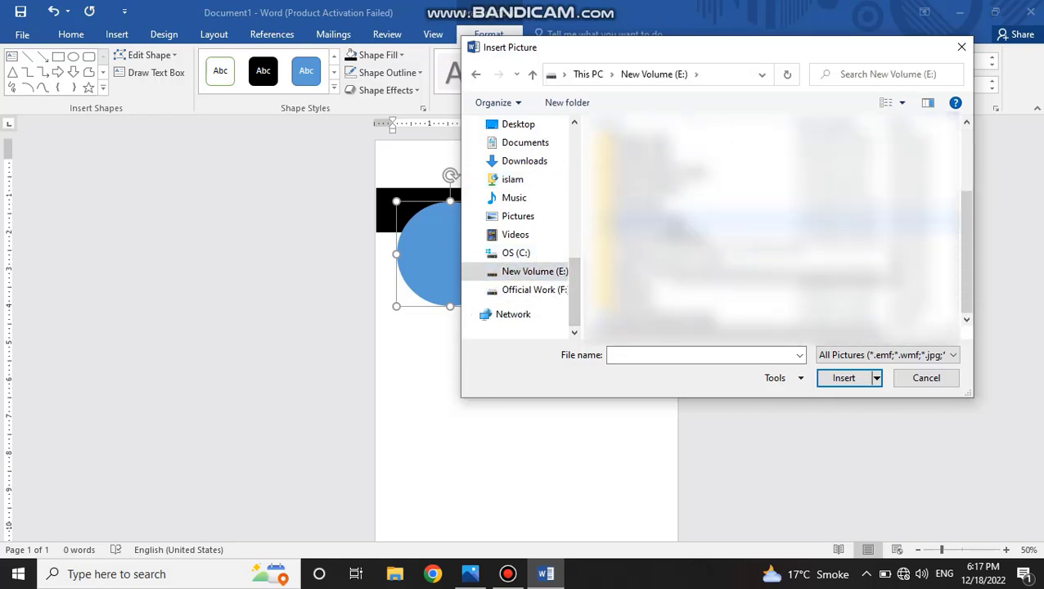
pyautogui.click(672, 223)
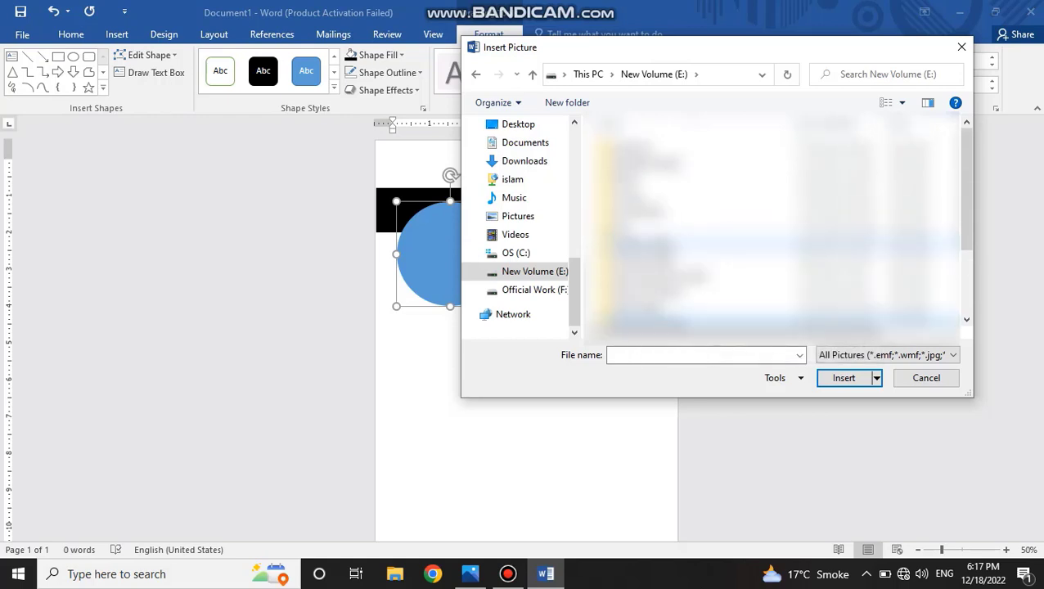
pyautogui.click(661, 301)
pyautogui.click(661, 286)
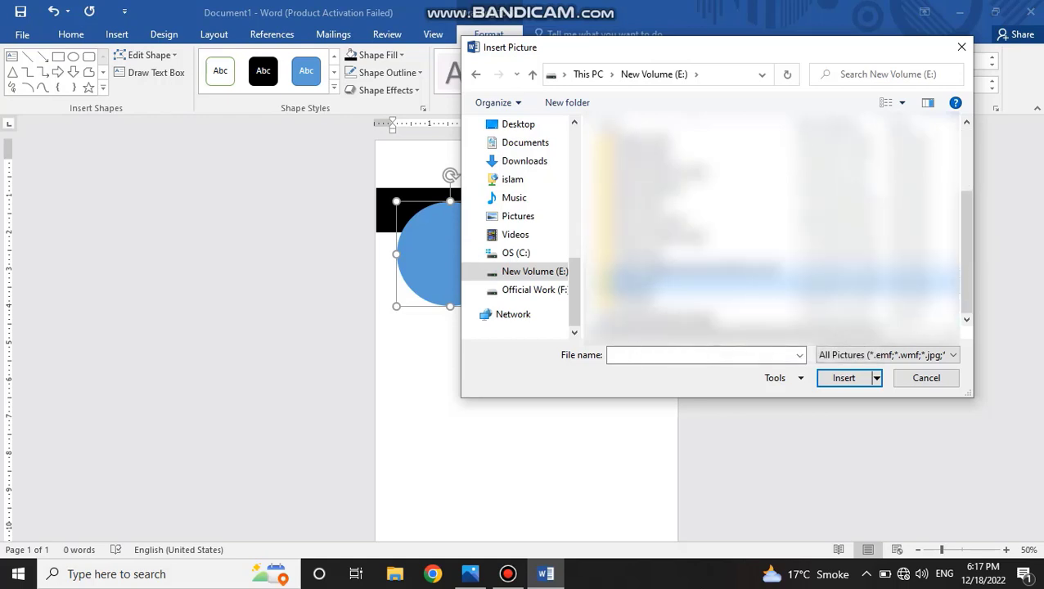
pyautogui.click(661, 270)
pyautogui.click(661, 253)
pyautogui.click(659, 238)
pyautogui.scroll(3, 659, 206)
pyautogui.scroll(-2, 659, 207)
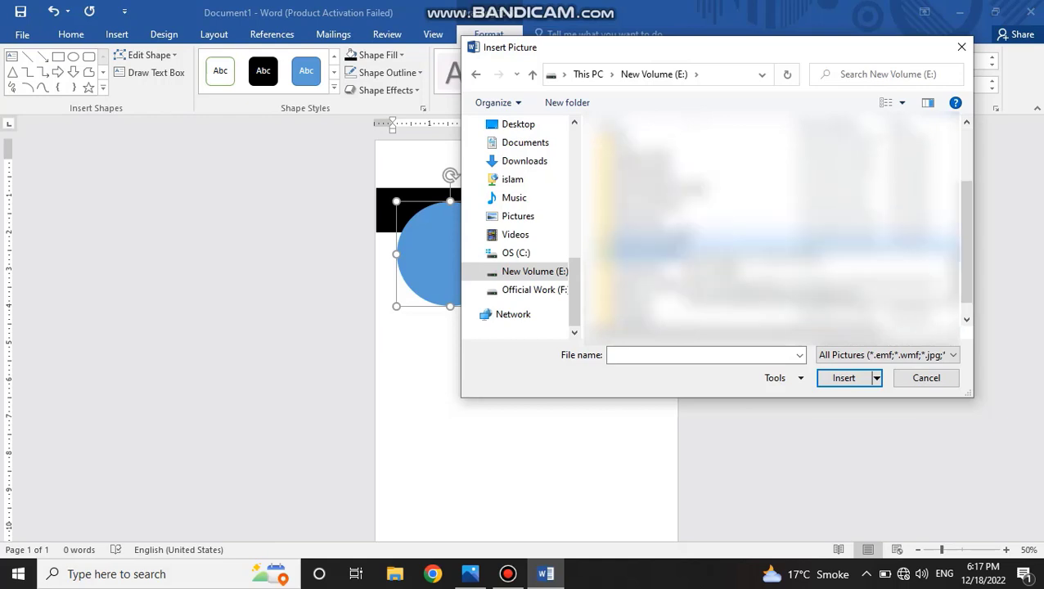
pyautogui.click(661, 189)
pyautogui.doubleClick(662, 188)
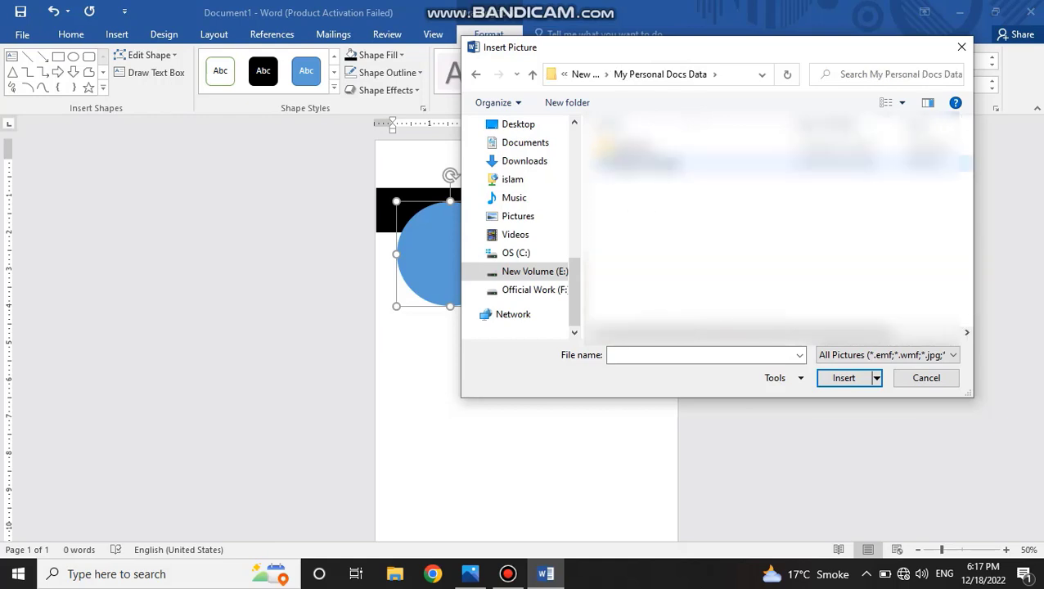
# Open the personal pictures folder and its photo subfolder, and look through the images there for a portrait.
pyautogui.doubleClick(646, 148)
pyautogui.scroll(-2, 777, 225)
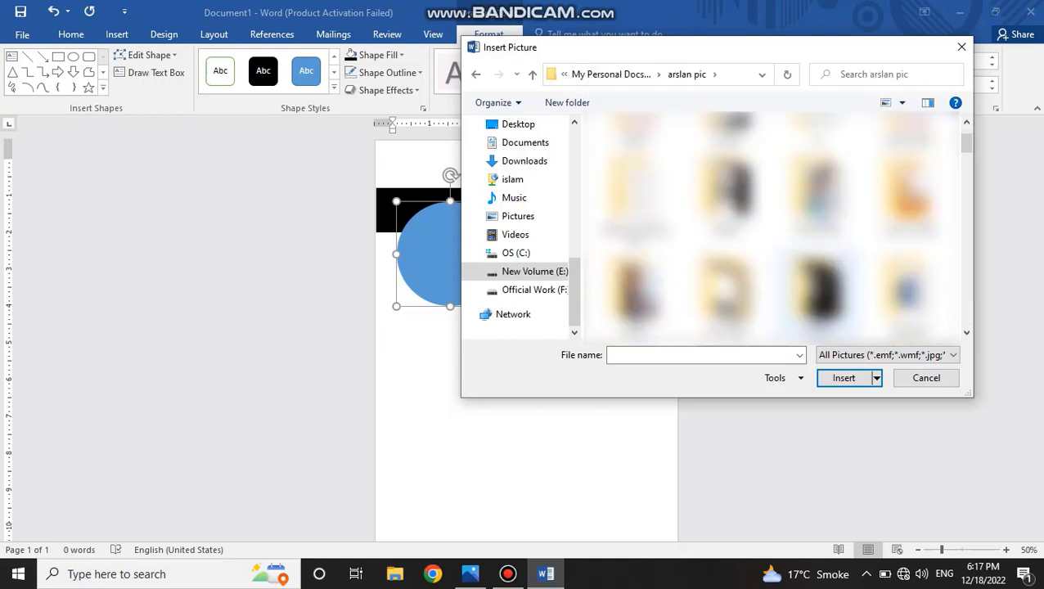
pyautogui.doubleClick(637, 294)
pyautogui.scroll(-5, 720, 282)
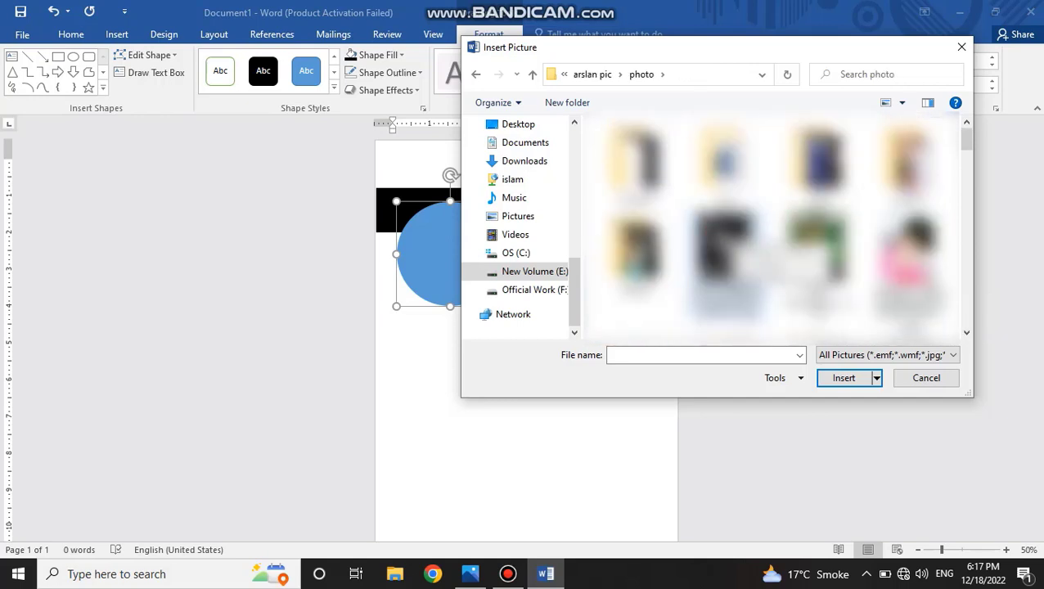
pyautogui.scroll(-10, 777, 225)
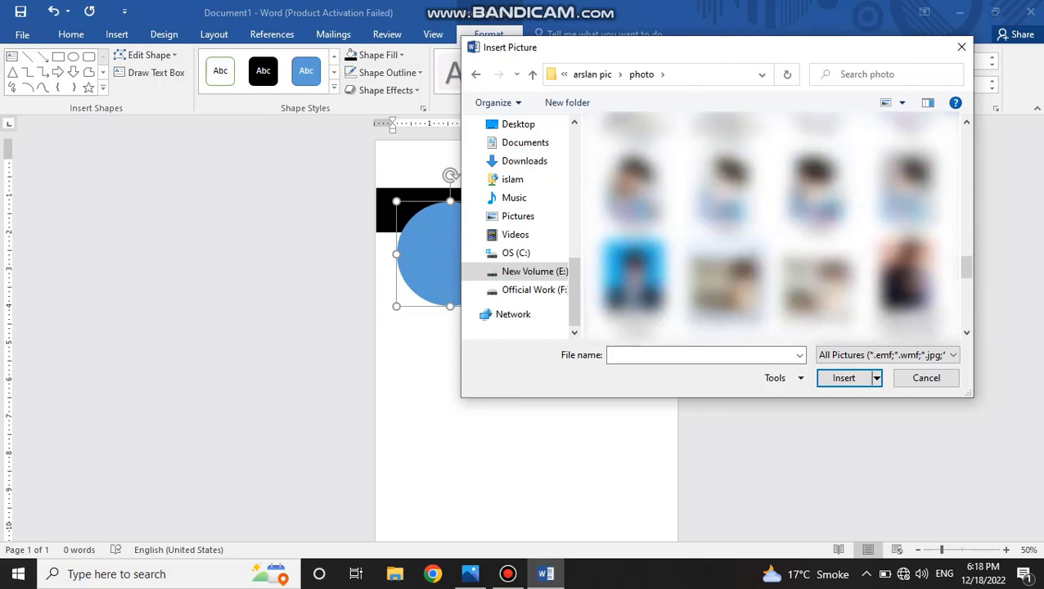
pyautogui.scroll(10, 777, 225)
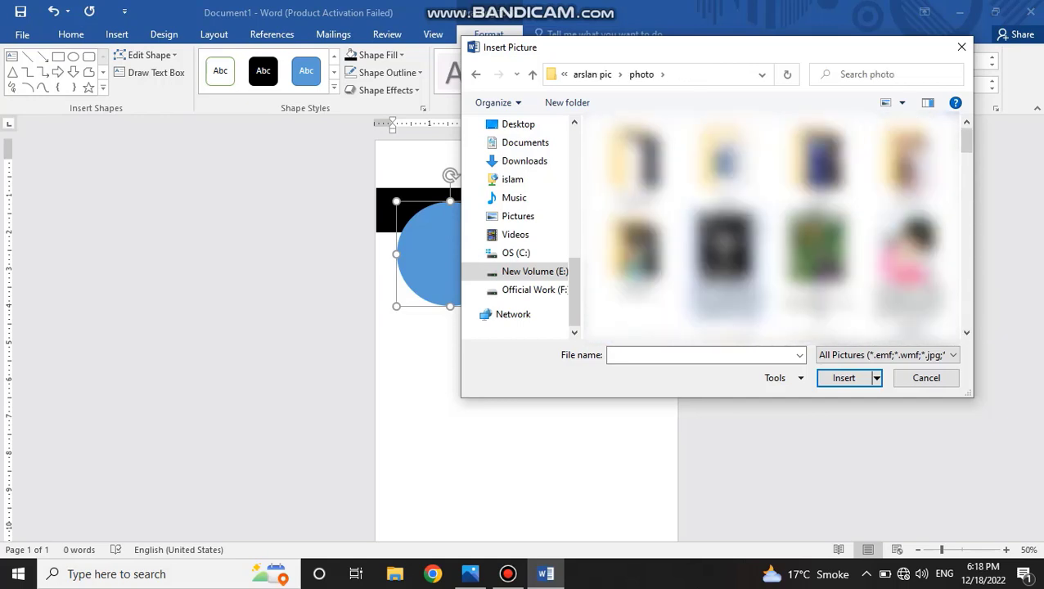
# Browse the my pics subfolder and choose edit (1).jpg as the circle's picture fill.
pyautogui.doubleClick(903, 167)
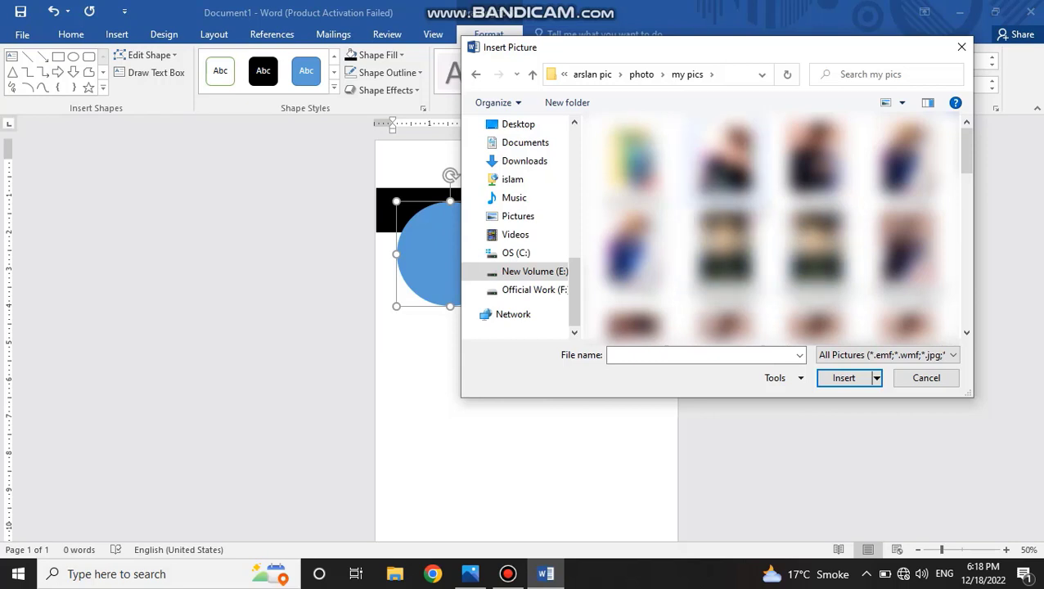
pyautogui.scroll(-1, 777, 225)
pyautogui.scroll(-3, 777, 225)
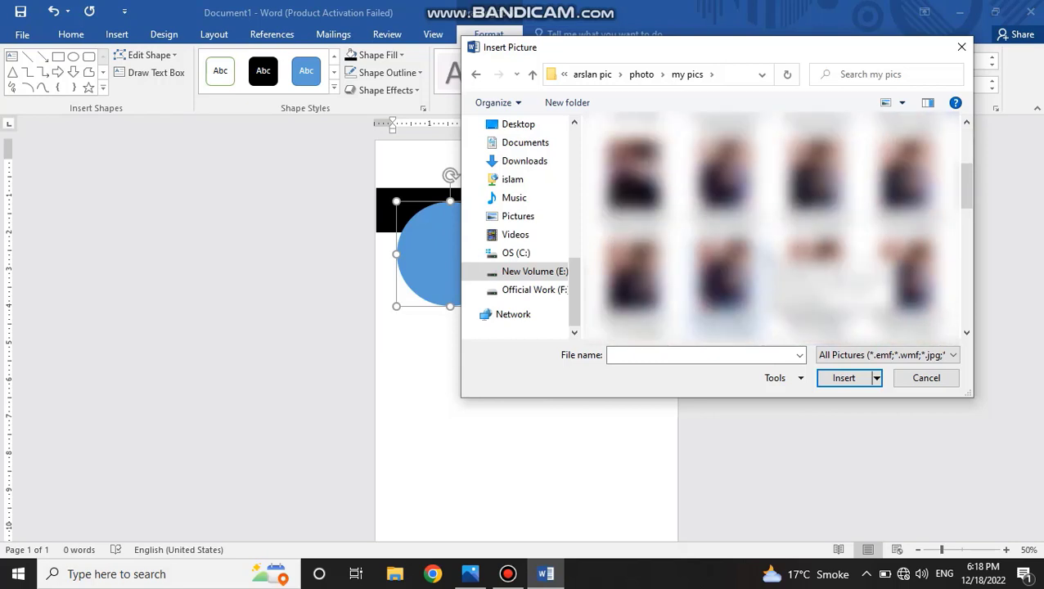
pyautogui.scroll(-5, 769, 225)
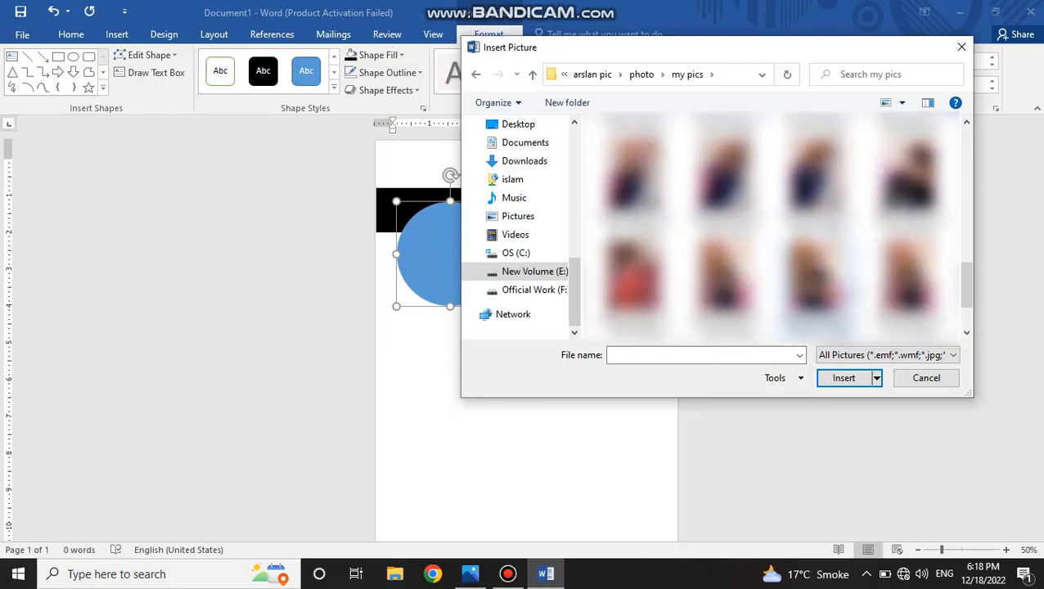
pyautogui.scroll(8, 769, 224)
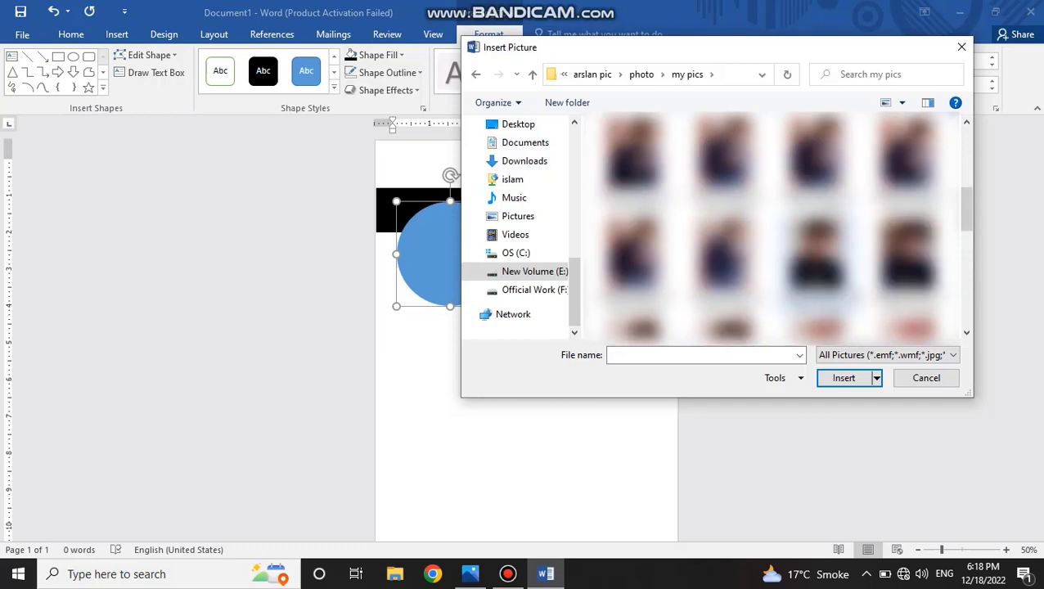
pyautogui.click(727, 164)
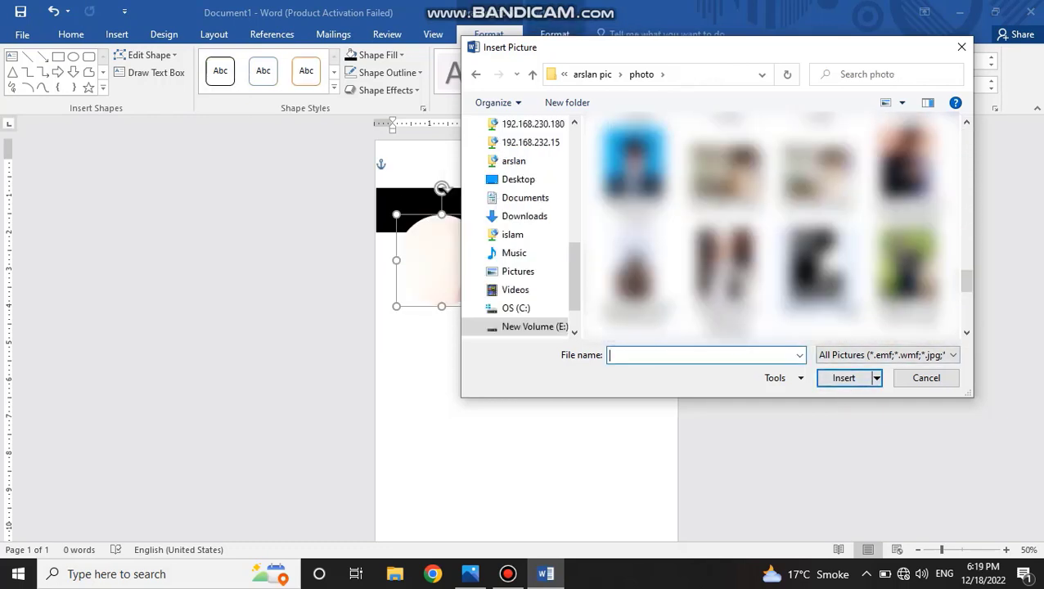
# Fill the circle with the outdoor portrait on a green background from the photo folder instead.
pyautogui.scroll(-1, 850, 306)
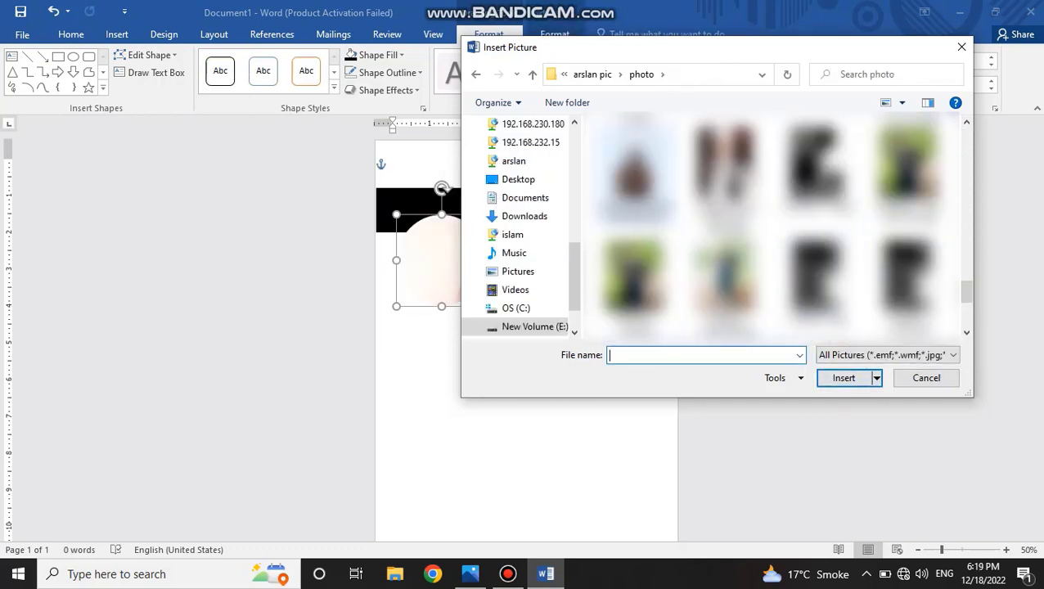
pyautogui.click(645, 290)
pyautogui.click(842, 377)
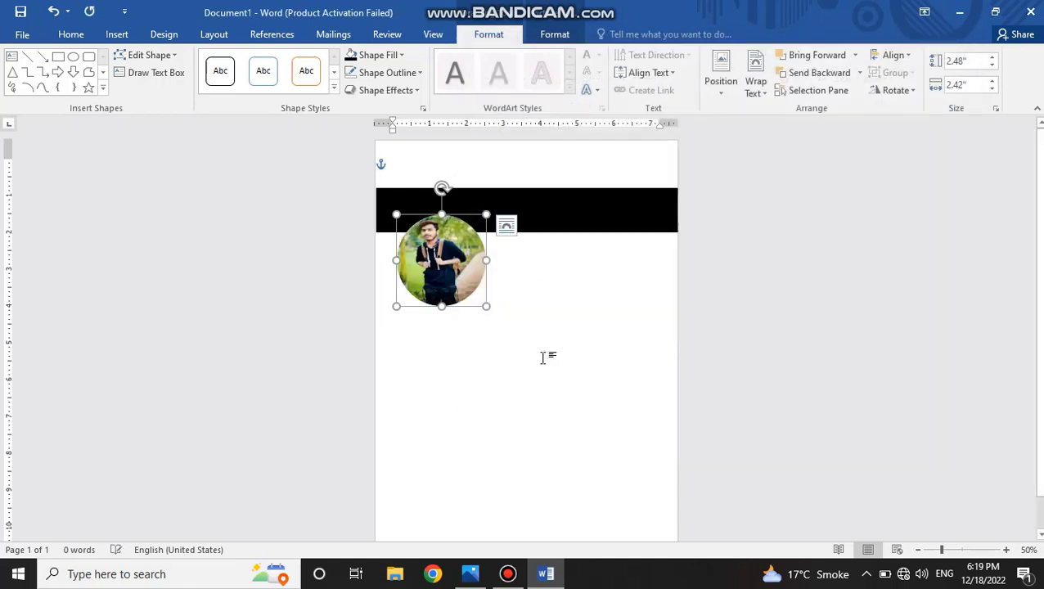
pyautogui.click(905, 90)
pyautogui.click(905, 90)
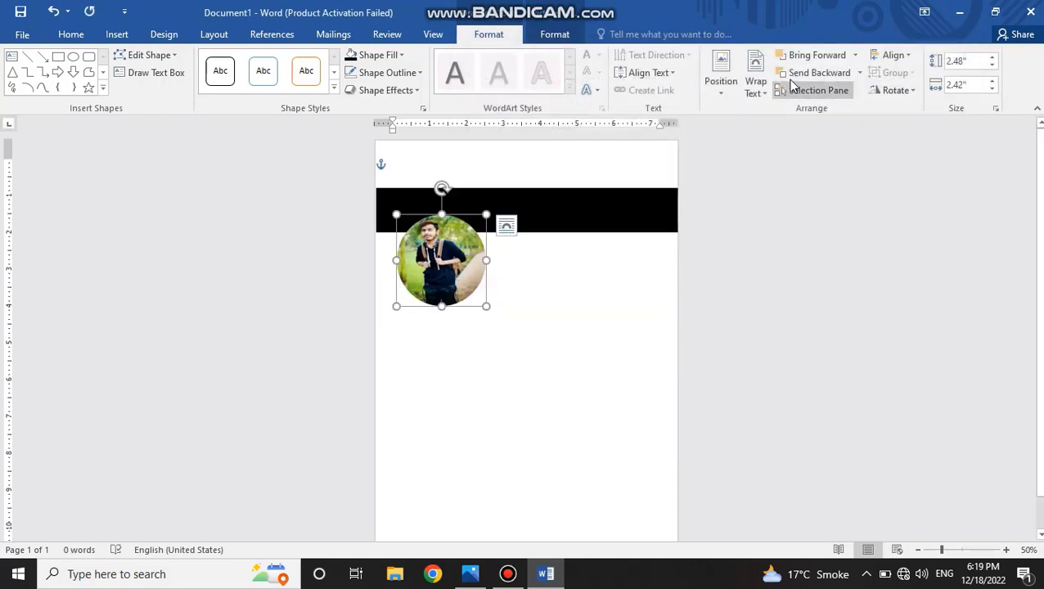
# Crop the circle's picture by enlarging and repositioning the image so the head and shoulders fill the circle.
pyautogui.click(557, 34)
pyautogui.click(904, 93)
pyautogui.click(915, 107)
pyautogui.moveTo(477, 307); pyautogui.dragTo(560, 408)
pyautogui.moveTo(513, 342); pyautogui.dragTo(491, 338)
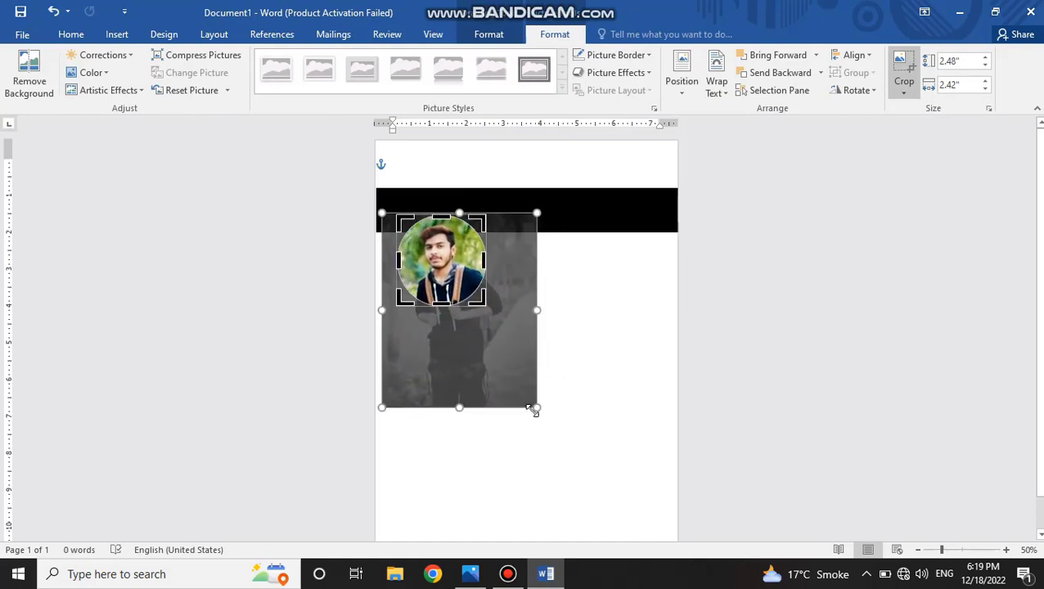
pyautogui.moveTo(535, 409); pyautogui.dragTo(520, 387)
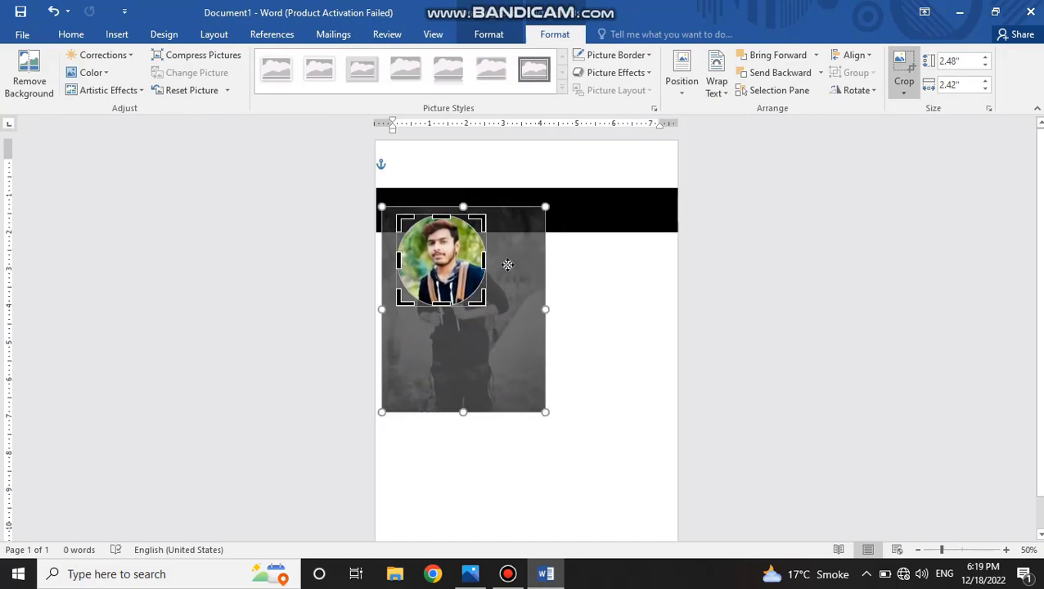
pyautogui.click(904, 66)
# Move the portrait circle to the centre of the black bar and shrink it to about 2.29" by 2.21".
pyautogui.moveTo(452, 267); pyautogui.dragTo(537, 216)
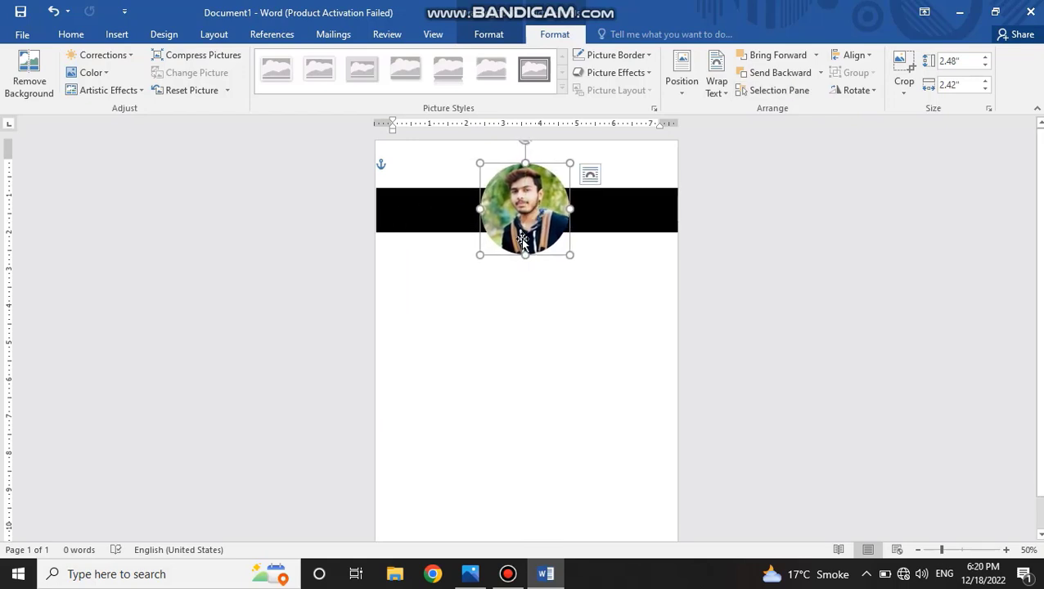
pyautogui.moveTo(568, 257); pyautogui.dragTo(562, 251)
# Give the portrait circle a white solid outline 16 pt wide and enlarge it to about 2.58" by 2.42", centred on the black bar.
pyautogui.click(628, 57)
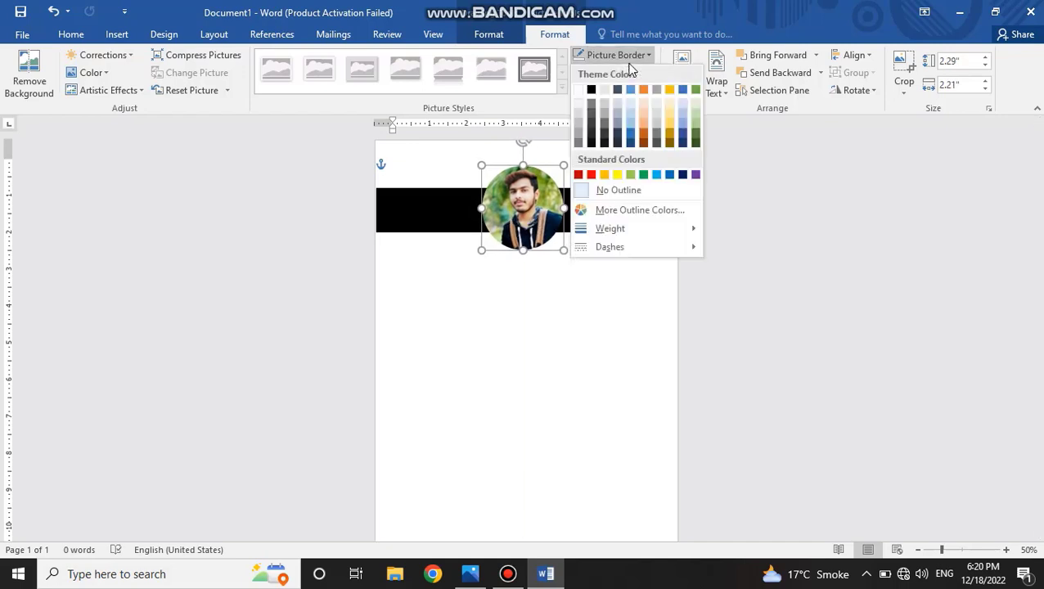
pyautogui.click(606, 88)
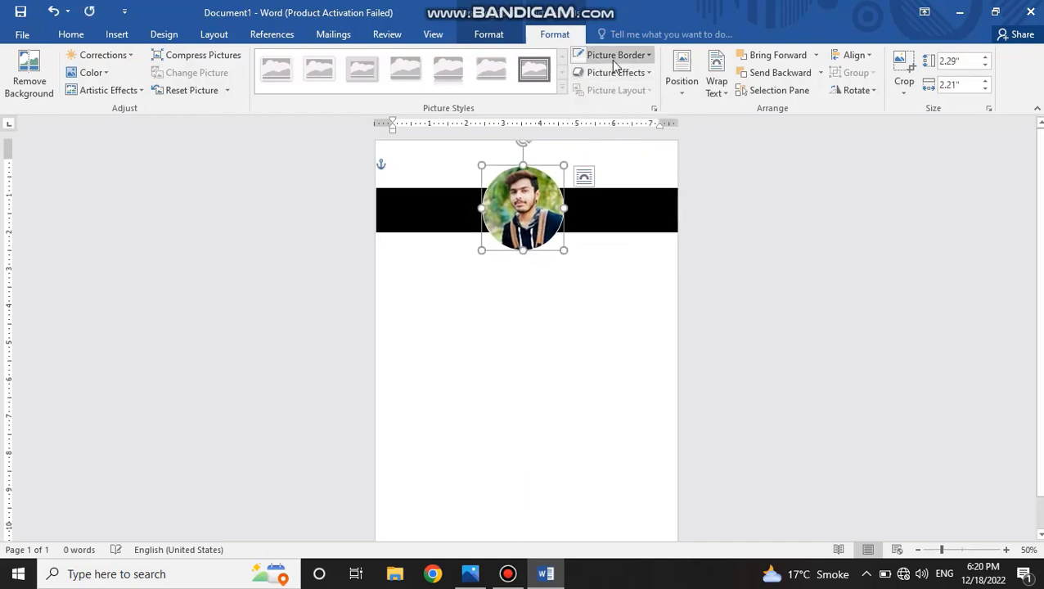
pyautogui.click(614, 57)
pyautogui.moveTo(654, 228)
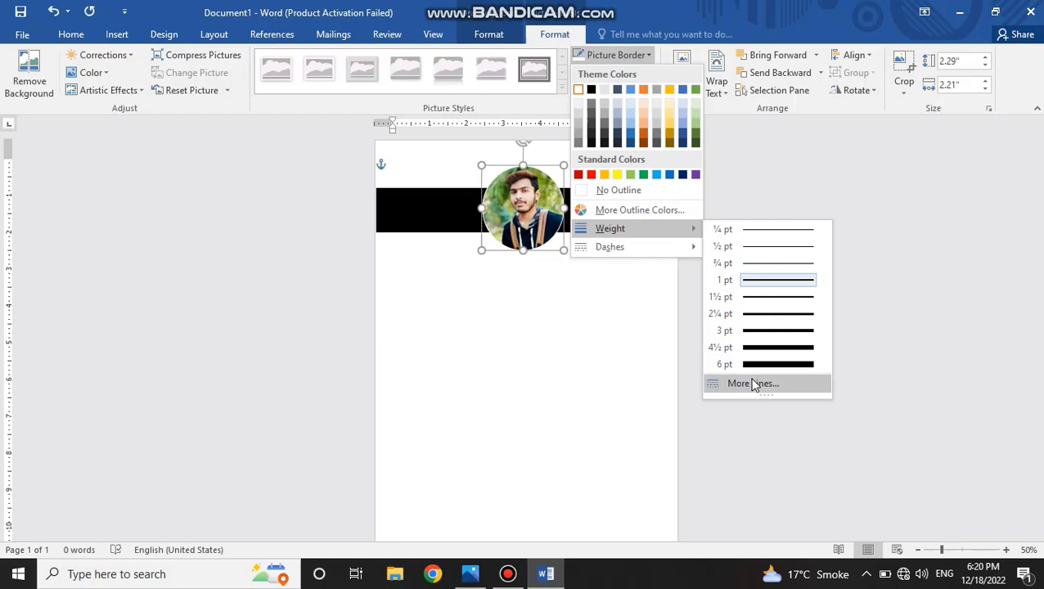
pyautogui.click(753, 384)
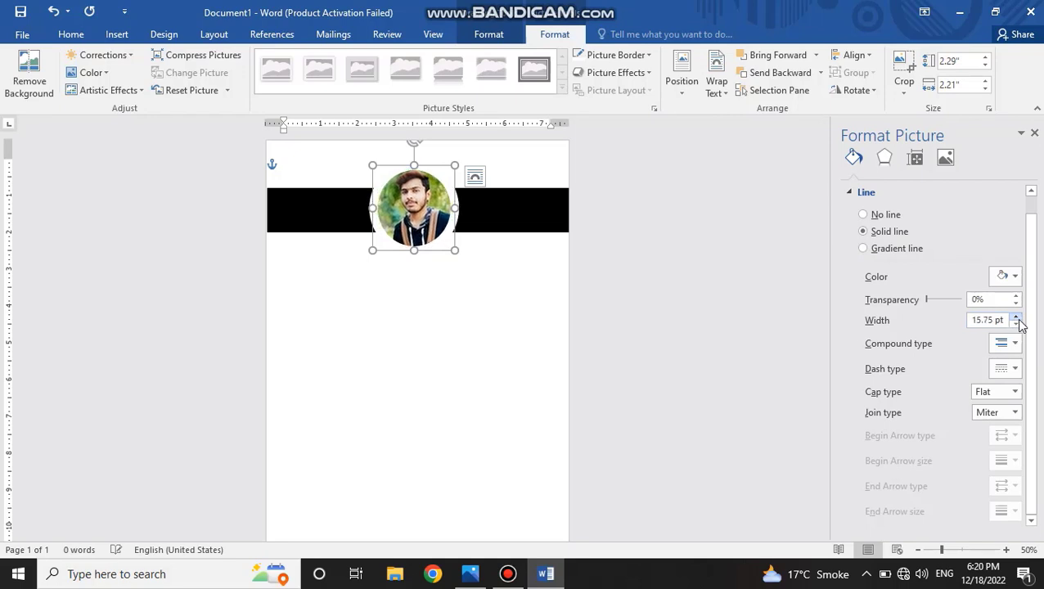
pyautogui.moveTo(455, 250); pyautogui.dragTo(464, 258)
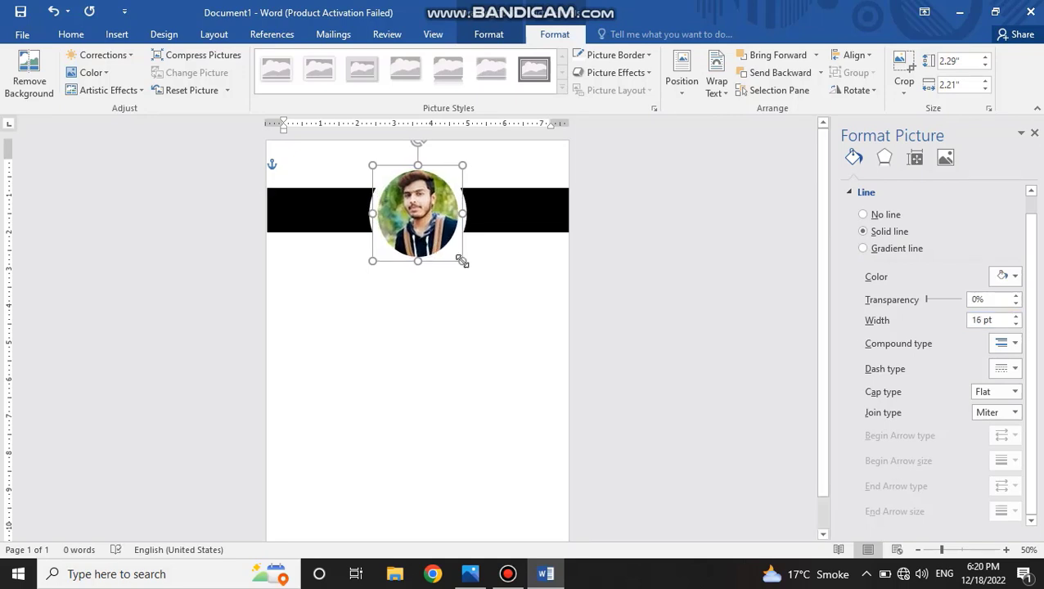
pyautogui.moveTo(423, 216); pyautogui.dragTo(423, 205)
# Try an outer shadow preset offset to the right on the portrait circle.
pyautogui.click(884, 158)
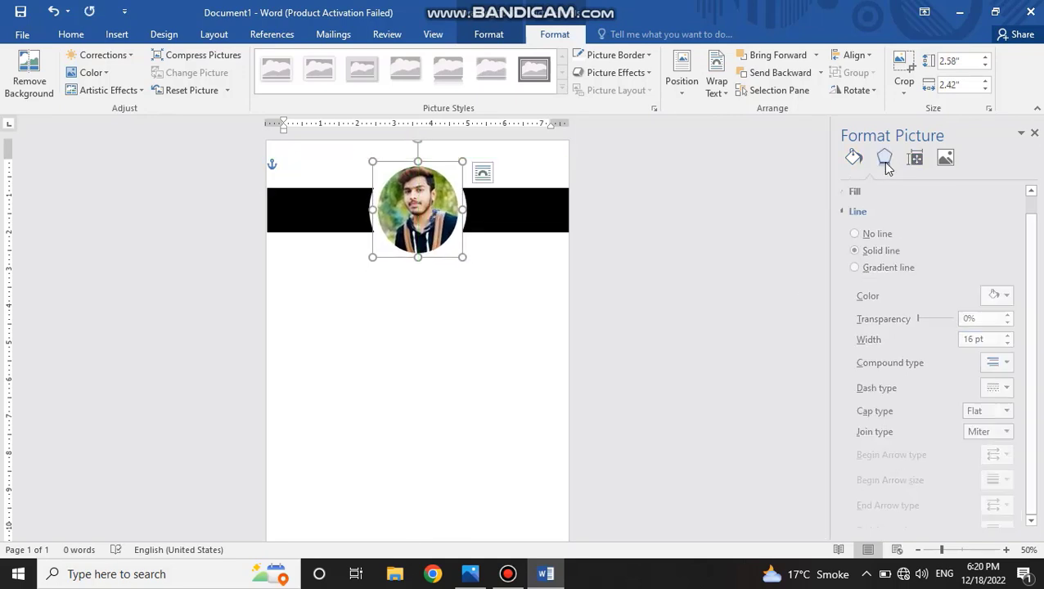
pyautogui.click(869, 192)
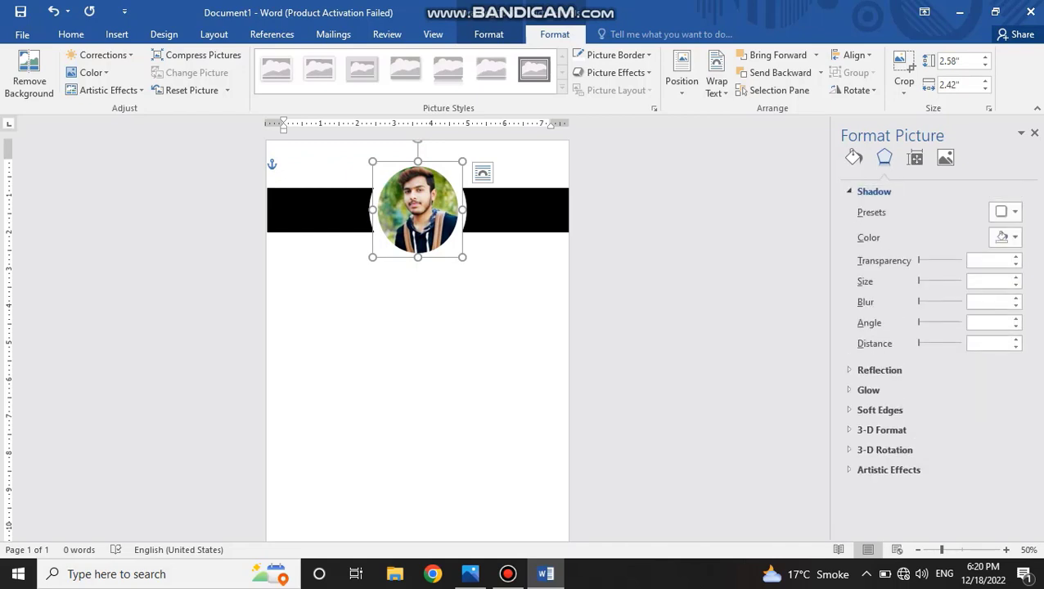
pyautogui.click(1015, 213)
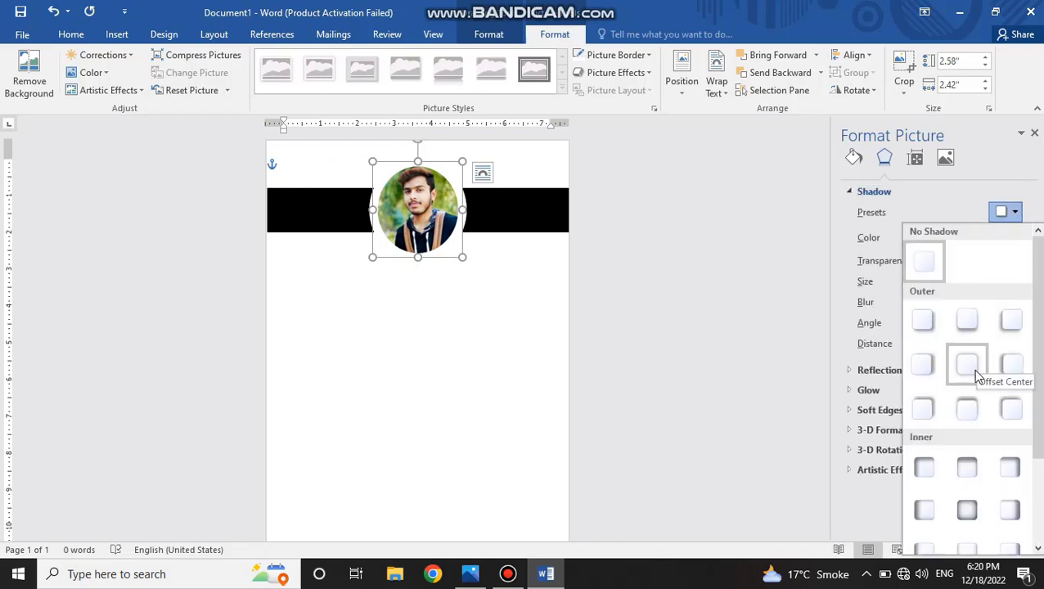
pyautogui.scroll(-3, 967, 372)
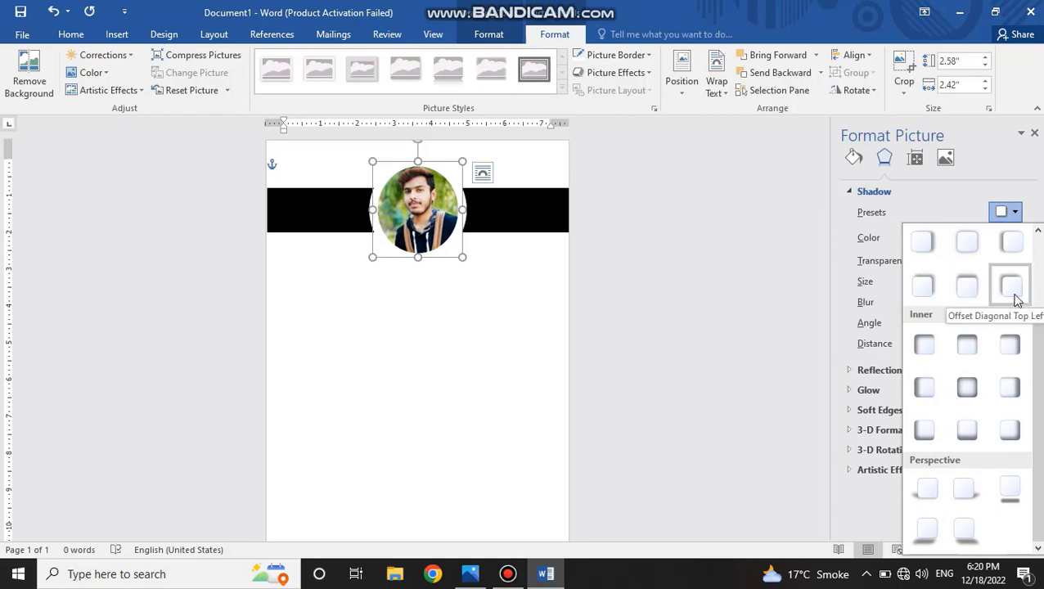
pyautogui.click(922, 242)
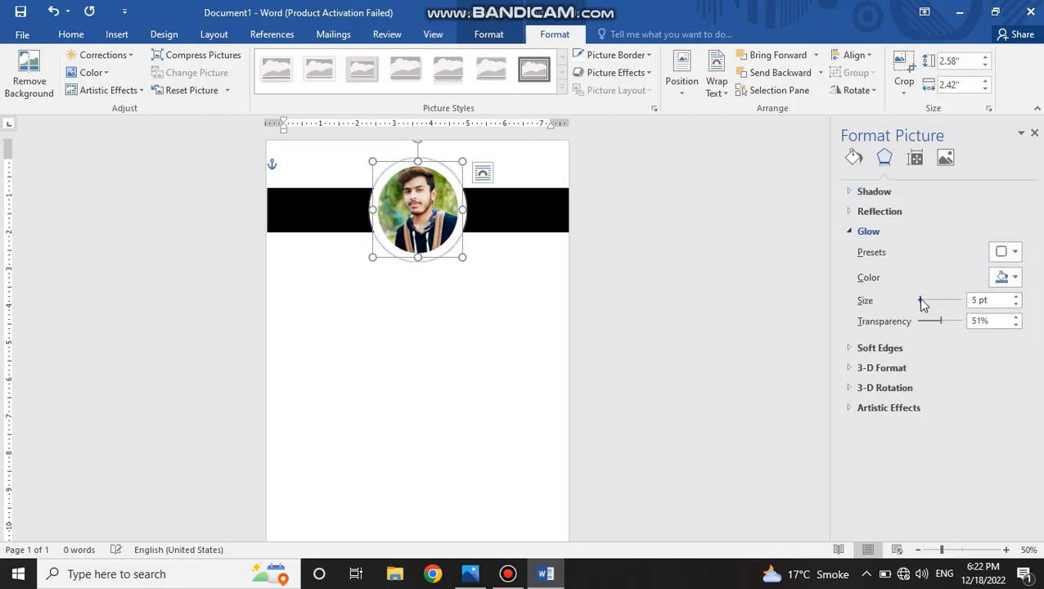
# Give the portrait circle a black glow with 11 pt size and 89% transparency.
pyautogui.moveTo(920, 298); pyautogui.dragTo(925, 301)
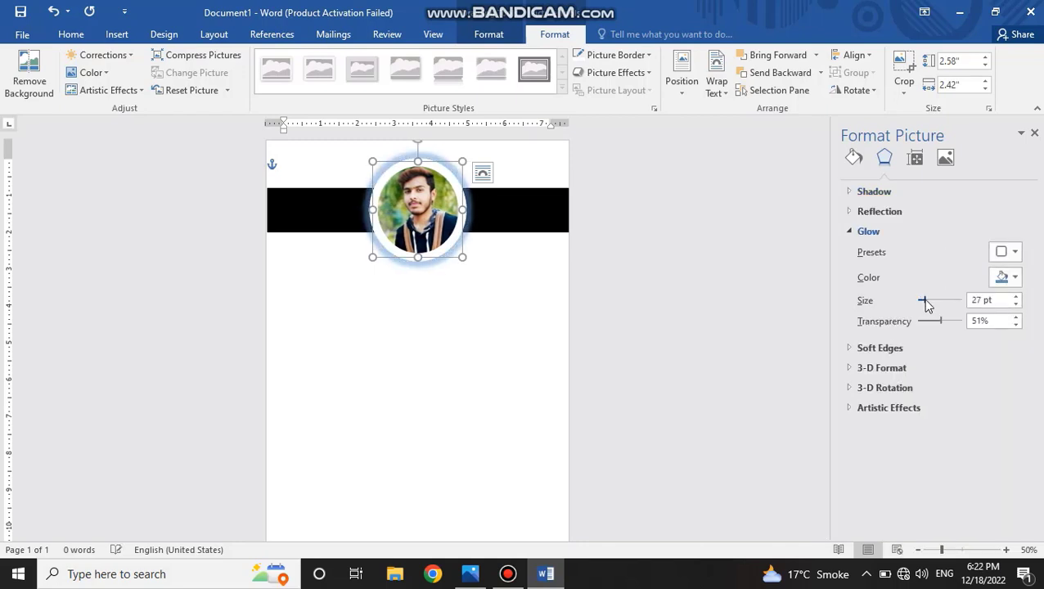
pyautogui.click(1003, 278)
pyautogui.click(934, 315)
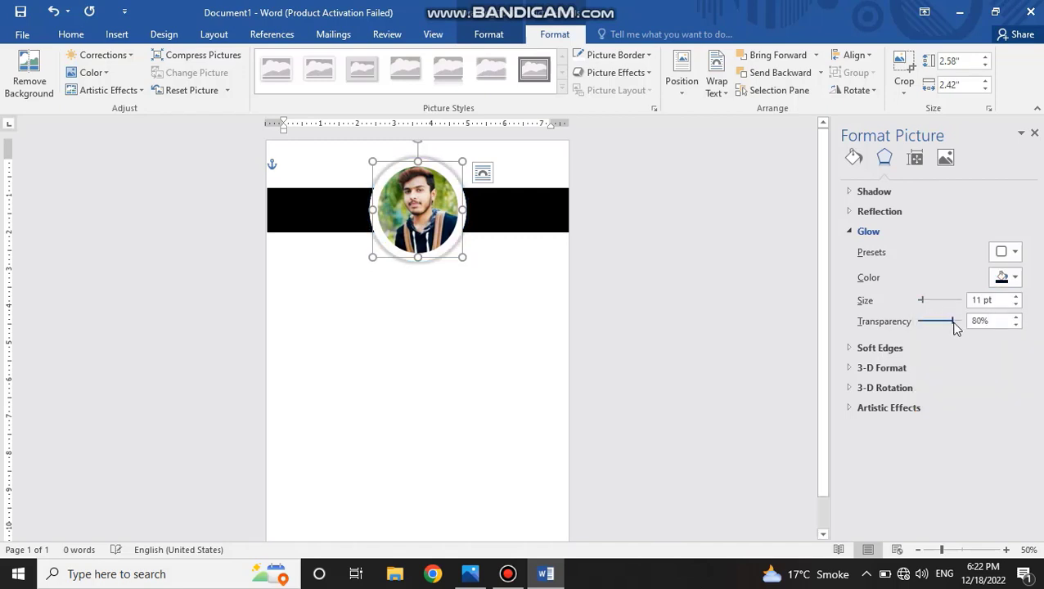
pyautogui.moveTo(953, 323); pyautogui.dragTo(957, 325)
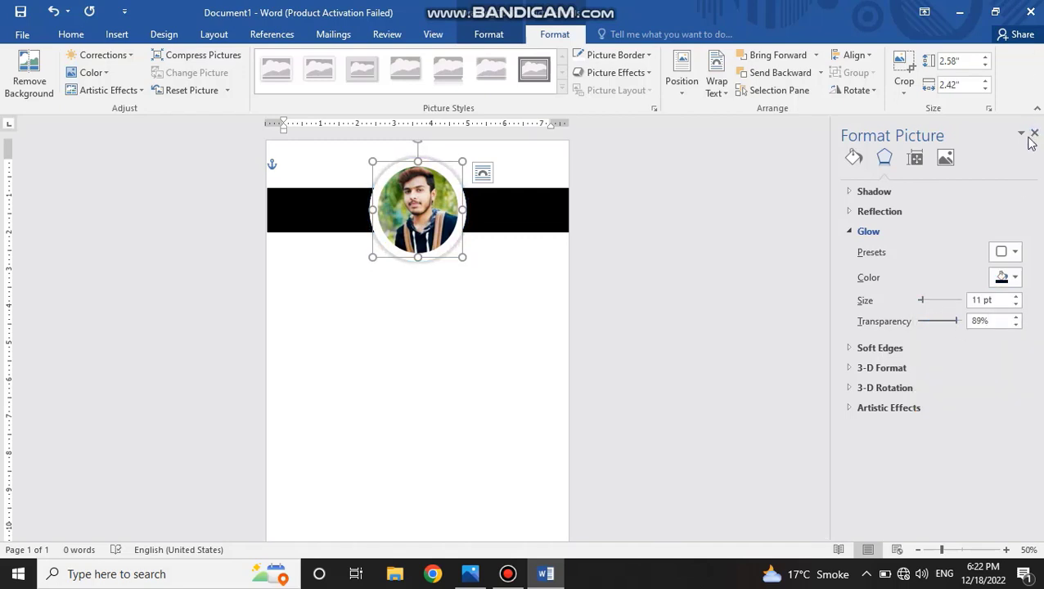
pyautogui.click(1033, 133)
pyautogui.click(564, 310)
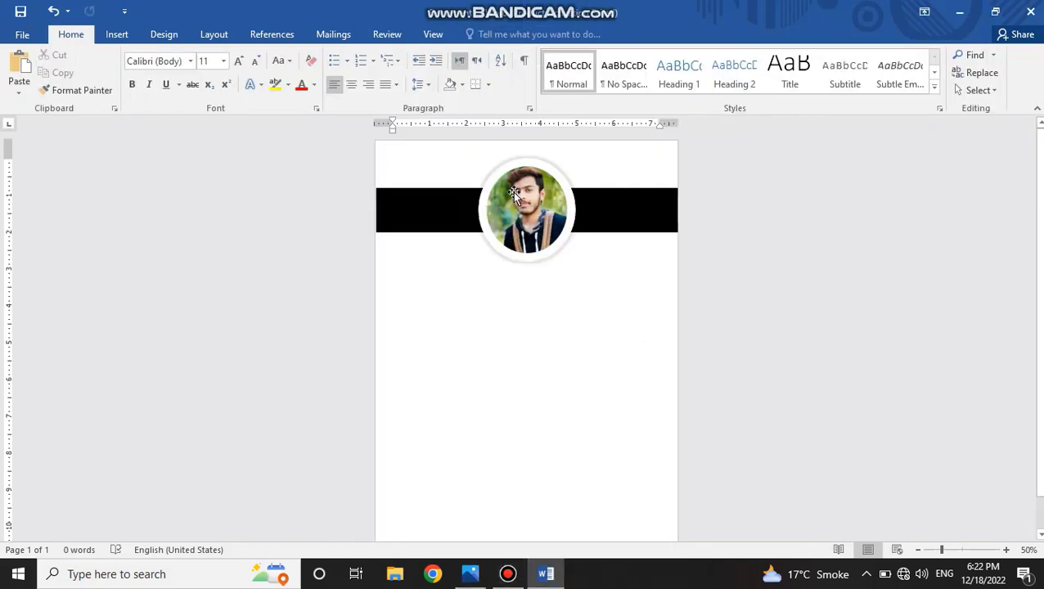
# Shrink the portrait circle slightly, keeping it centred on the black bar.
pyautogui.click(512, 191)
pyautogui.moveTo(478, 159); pyautogui.dragTo(486, 170)
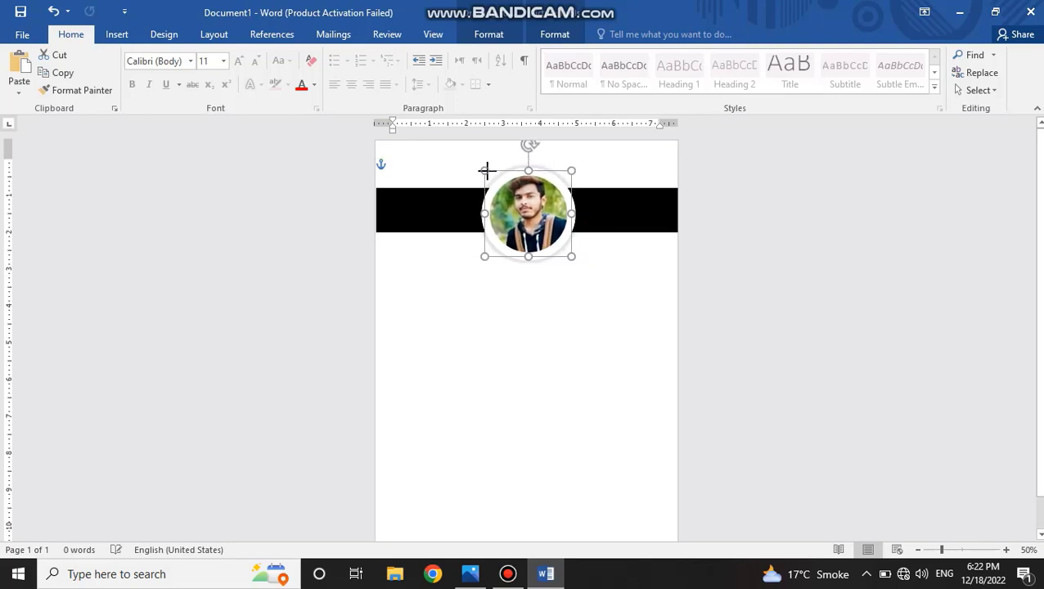
pyautogui.click(575, 310)
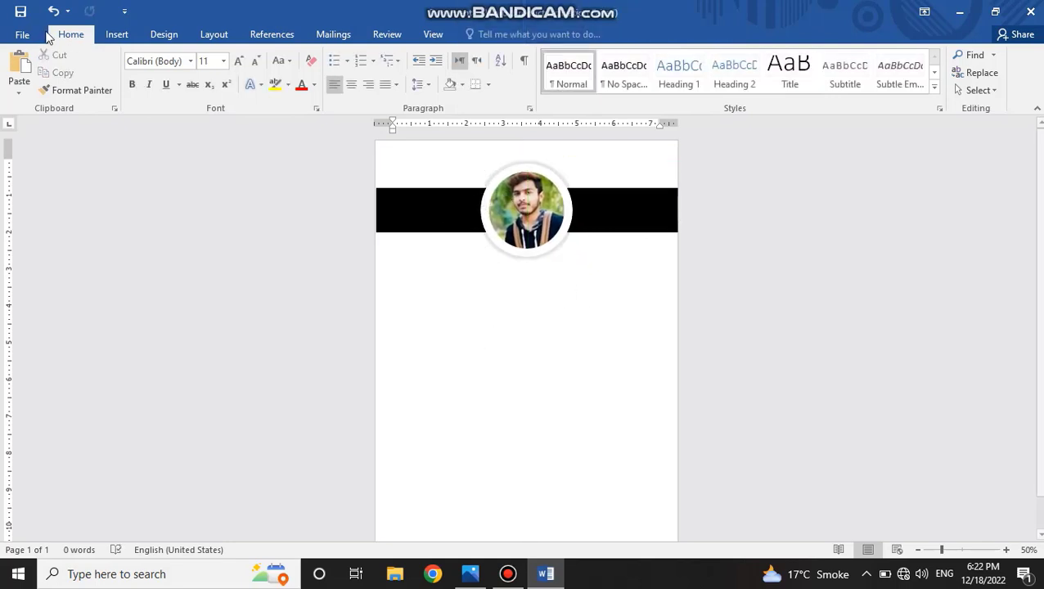
pyautogui.click(116, 34)
pyautogui.click(211, 86)
pyautogui.click(152, 93)
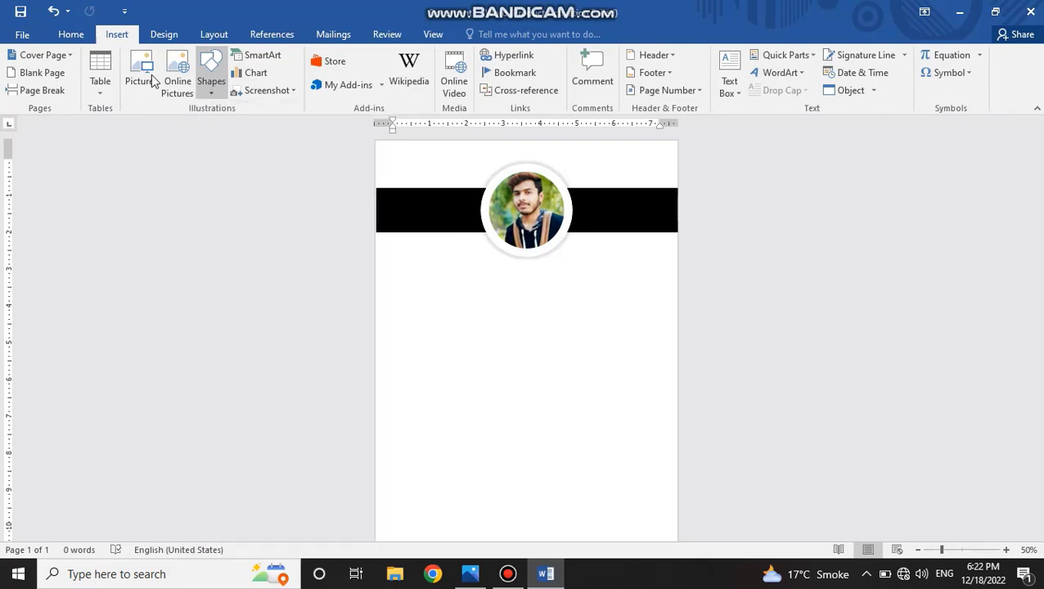
pyautogui.click(925, 378)
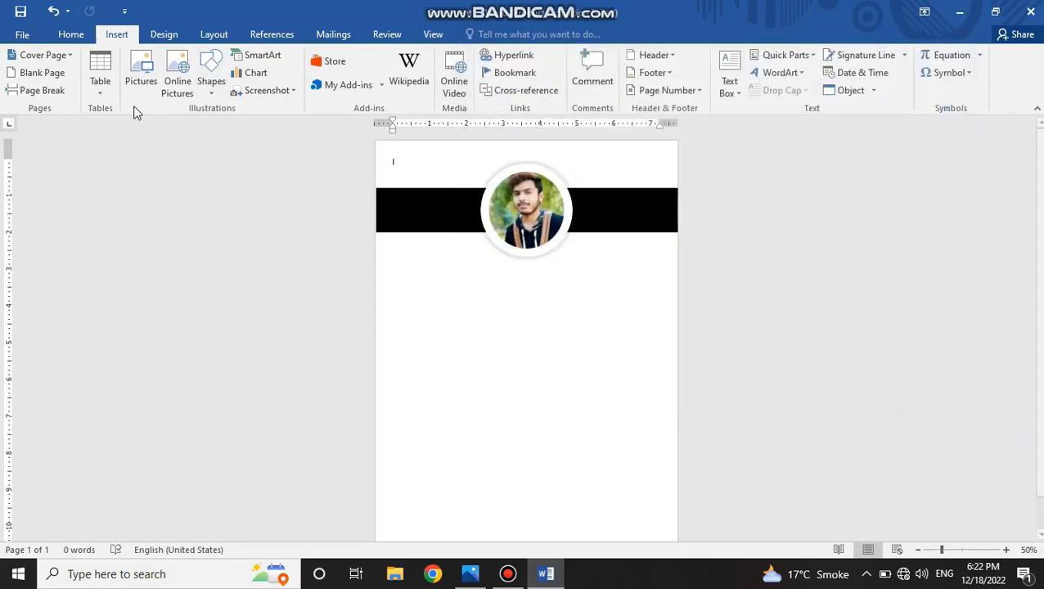
# Start inserting pictures and go to the Icon folder inside Graphics Data on New Volume (E:).
pyautogui.click(148, 90)
pyautogui.scroll(-5, 736, 245)
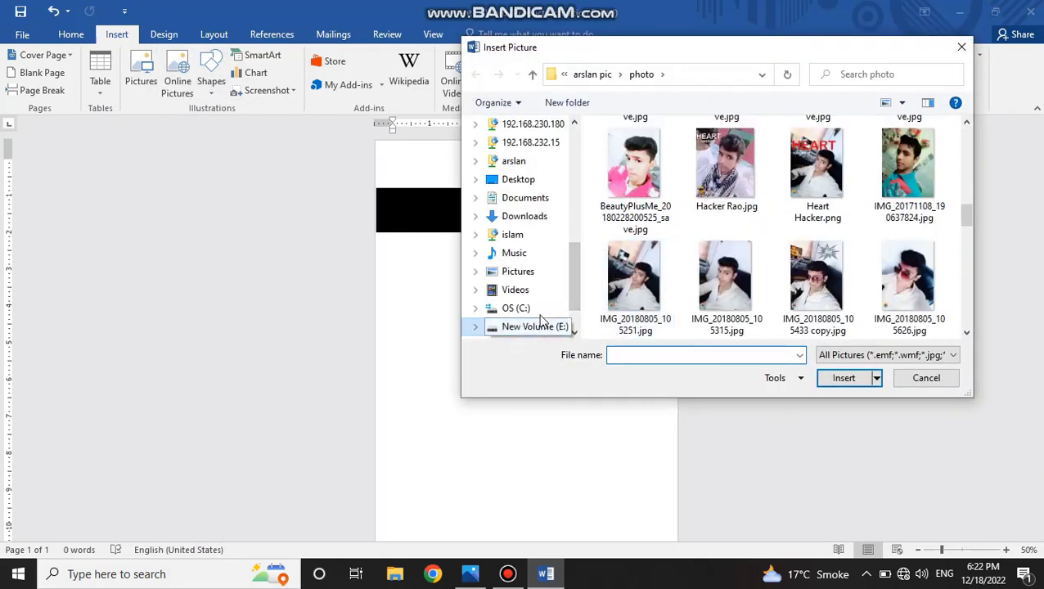
pyautogui.click(535, 327)
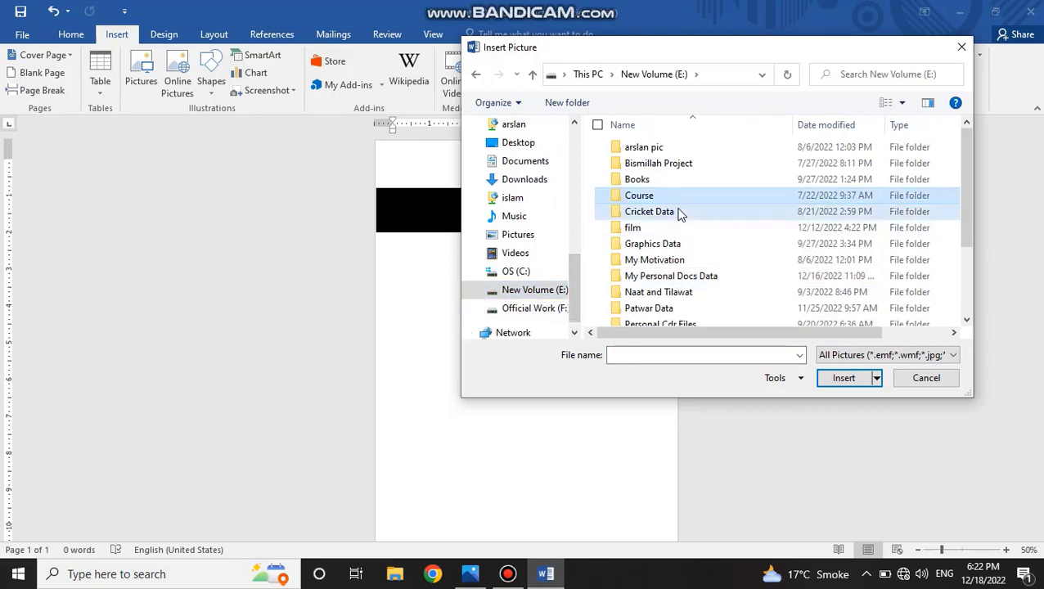
pyautogui.doubleClick(676, 244)
pyautogui.doubleClick(706, 235)
pyautogui.click(706, 236)
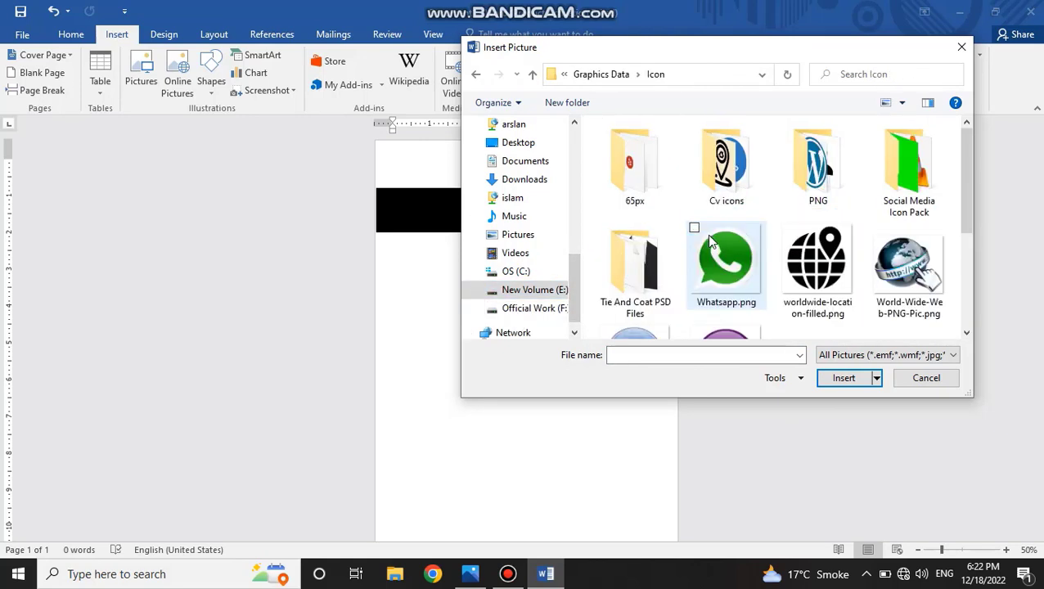
# Examine the Cv icons subfolder and the Icon folder for usable social media icons.
pyautogui.doubleClick(740, 180)
pyautogui.scroll(-5, 761, 299)
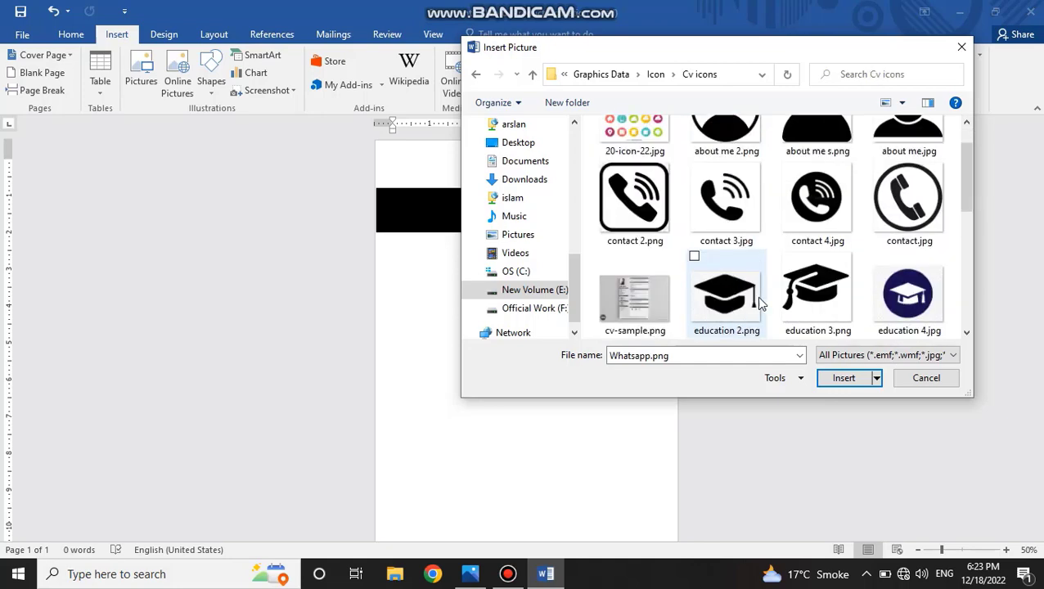
pyautogui.scroll(5, 769, 296)
pyautogui.click(653, 75)
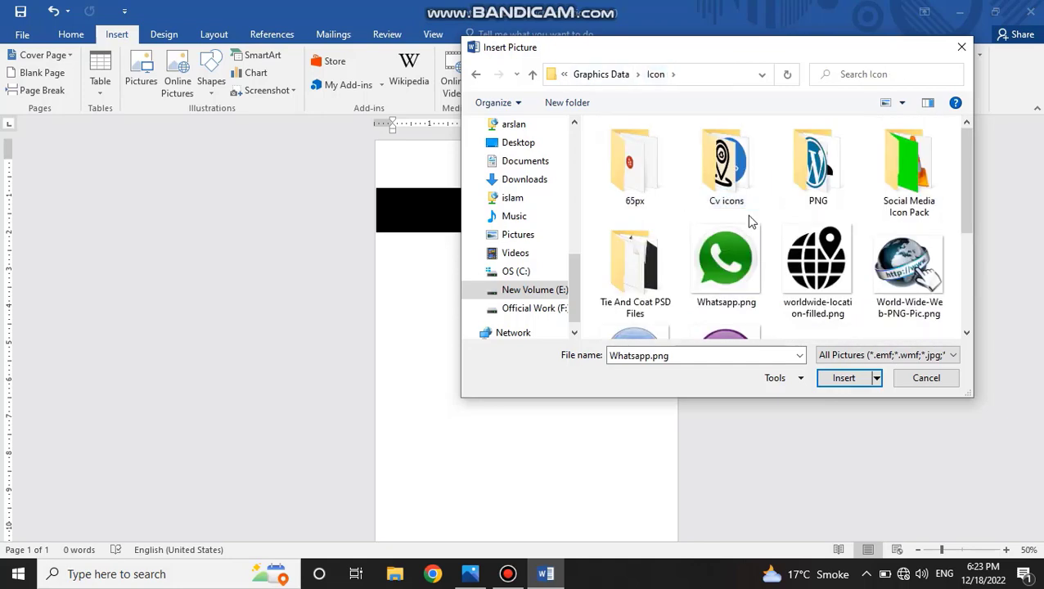
pyautogui.scroll(-5, 785, 246)
pyautogui.scroll(3, 818, 229)
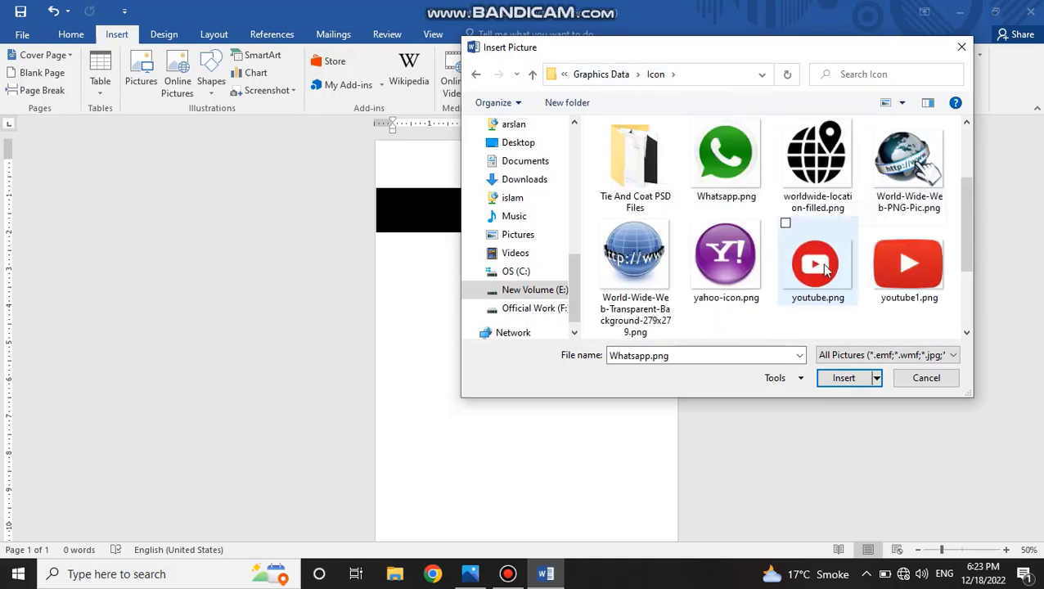
pyautogui.scroll(-3, 804, 284)
pyautogui.scroll(5, 676, 240)
# Insert the Facebook, WhatsApp, YouTube (001-youtube.png) and Instagram icons together from the PNG subfolder.
pyautogui.click(832, 189)
pyautogui.doubleClick(832, 189)
pyautogui.scroll(-10, 798, 232)
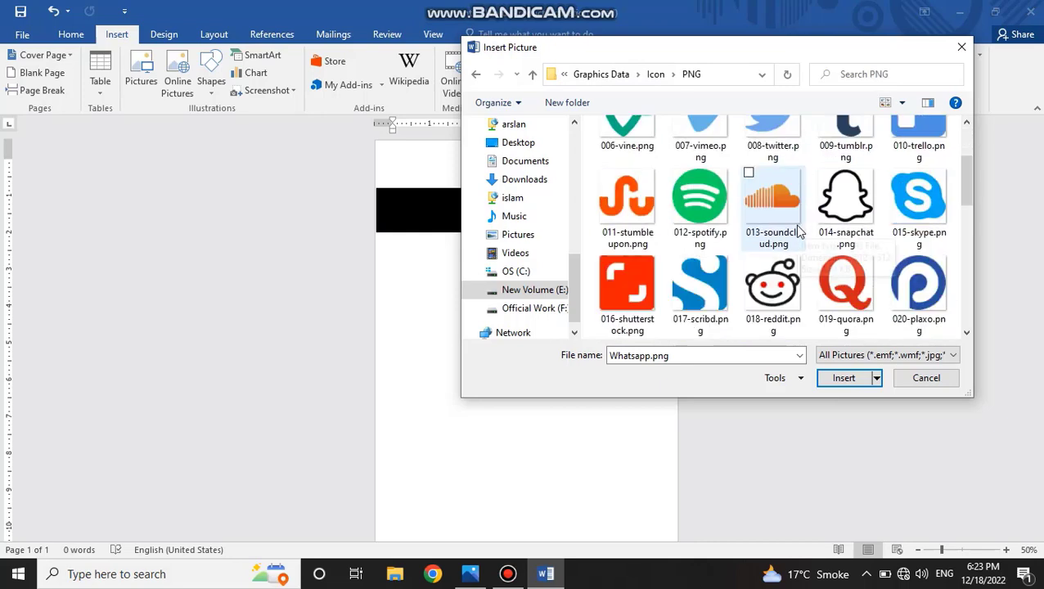
pyautogui.click(630, 231)
pyautogui.scroll(-3, 876, 244)
pyautogui.scroll(10, 889, 243)
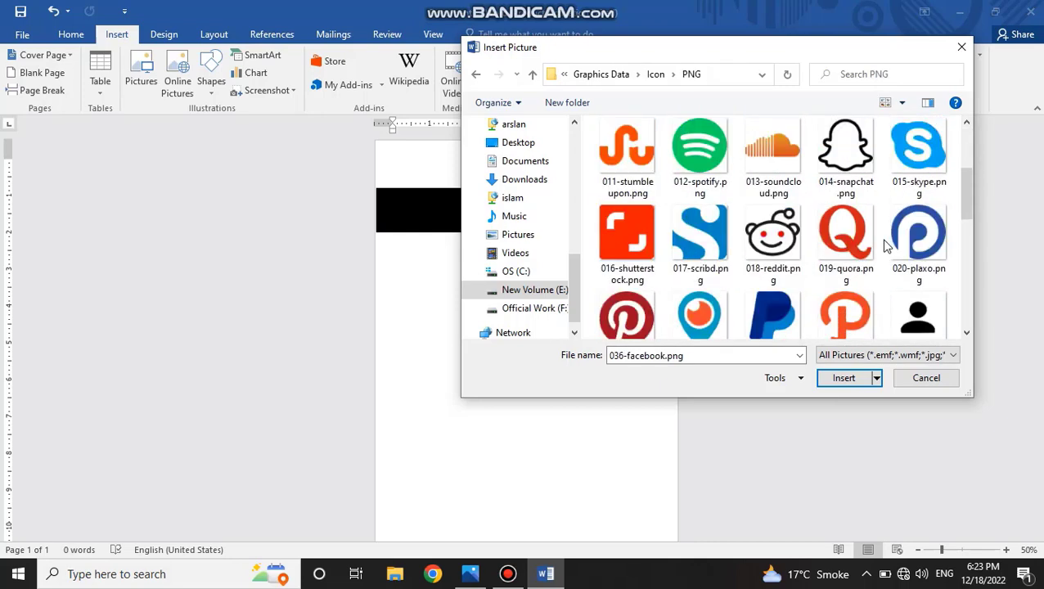
pyautogui.keyDown('ctrl'); pyautogui.click(918, 156); pyautogui.keyUp('ctrl')
pyautogui.keyDown('ctrl'); pyautogui.click(648, 162); pyautogui.keyUp('ctrl')
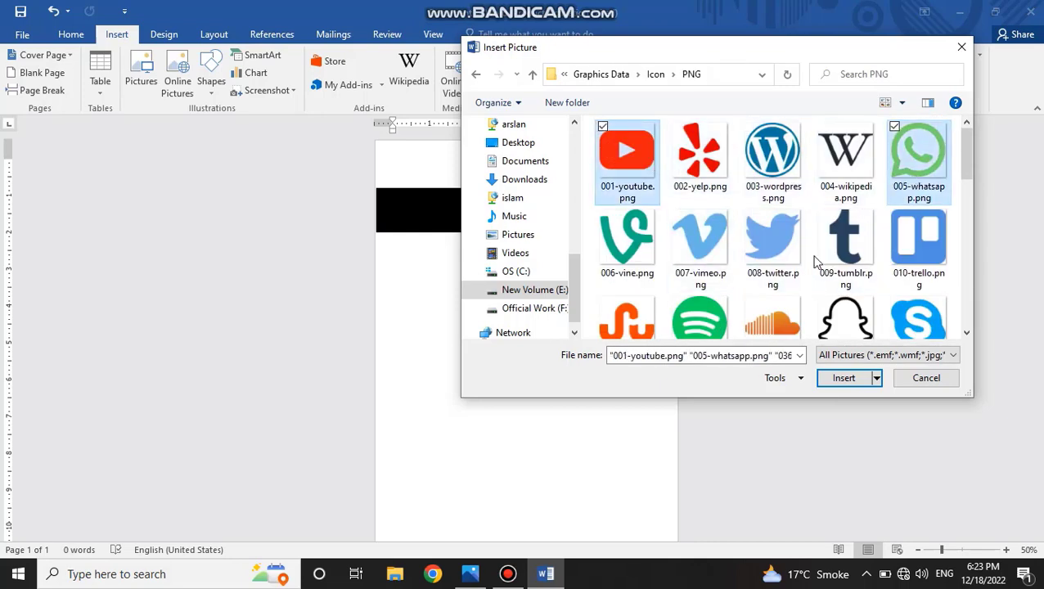
pyautogui.scroll(-12, 810, 291)
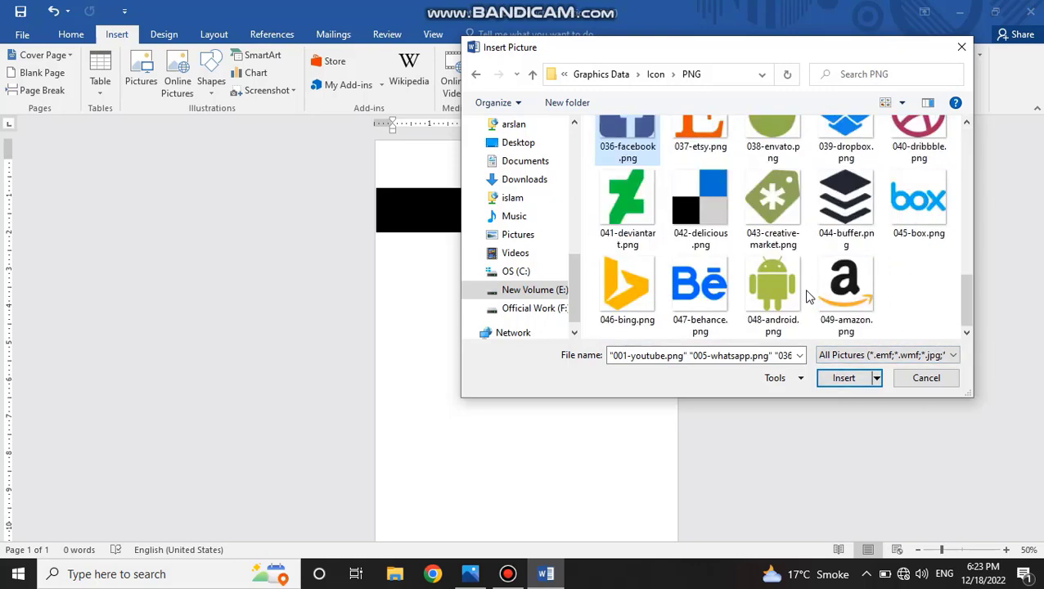
pyautogui.scroll(4, 810, 294)
pyautogui.keyDown('ctrl'); pyautogui.click(845, 155); pyautogui.keyUp('ctrl')
pyautogui.scroll(5, 845, 163)
pyautogui.click(842, 378)
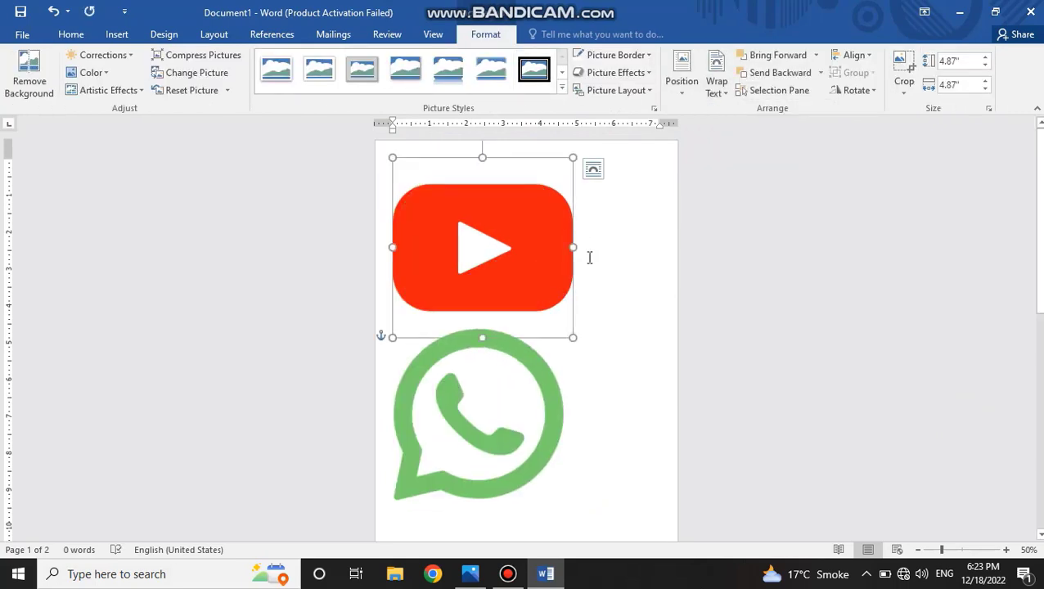
# Set the text wrapping of the WhatsApp, Instagram and Facebook icons to In Front of Text.
pyautogui.click(505, 393)
pyautogui.click(717, 75)
pyautogui.click(753, 222)
pyautogui.click(583, 385)
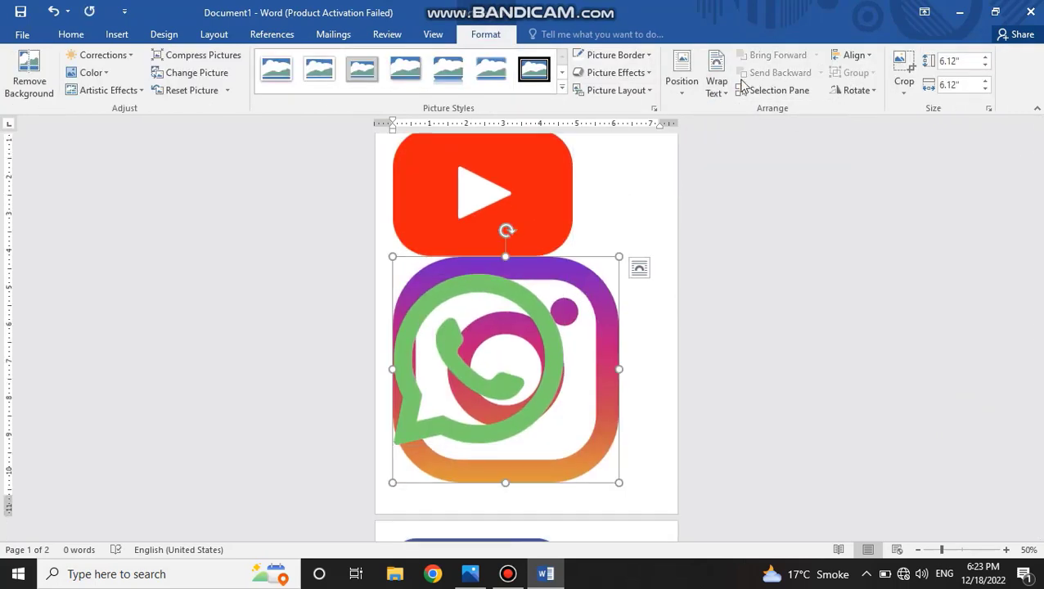
pyautogui.click(717, 75)
pyautogui.click(752, 222)
pyautogui.click(500, 519)
pyautogui.click(717, 75)
pyautogui.click(752, 221)
# Shrink the YouTube icon to a small size and place it just below the black bar, to the right of the portrait.
pyautogui.click(530, 264)
pyautogui.moveTo(572, 302); pyautogui.dragTo(426, 110)
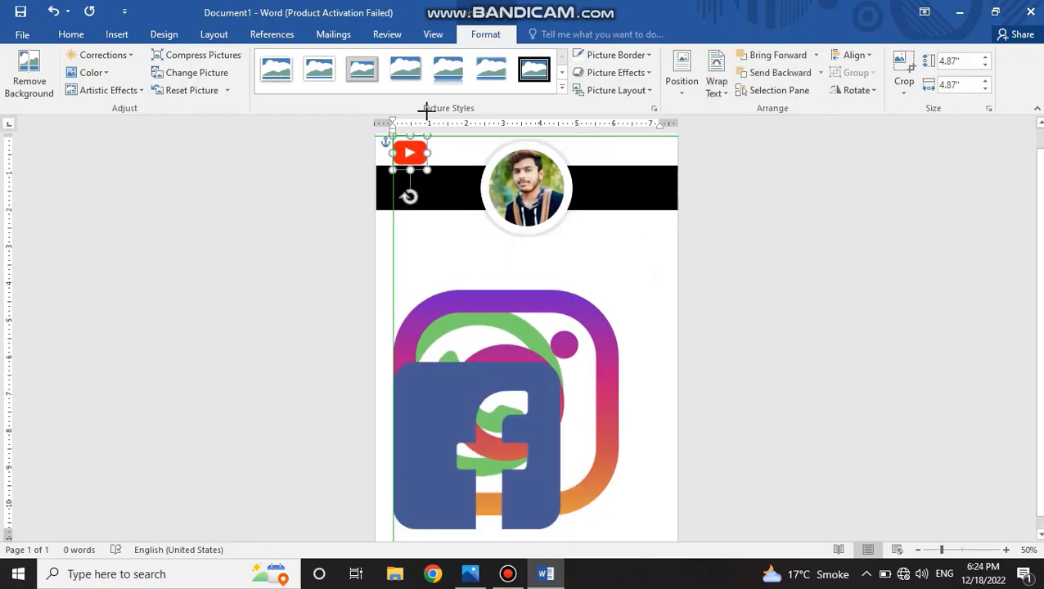
pyautogui.moveTo(415, 153); pyautogui.dragTo(586, 231)
# Shrink the Facebook icon to about 0.46" square and place it under the left end of the black bar.
pyautogui.moveTo(507, 402); pyautogui.dragTo(534, 373)
pyautogui.moveTo(587, 501); pyautogui.dragTo(448, 336)
pyautogui.moveTo(434, 345); pyautogui.dragTo(452, 233)
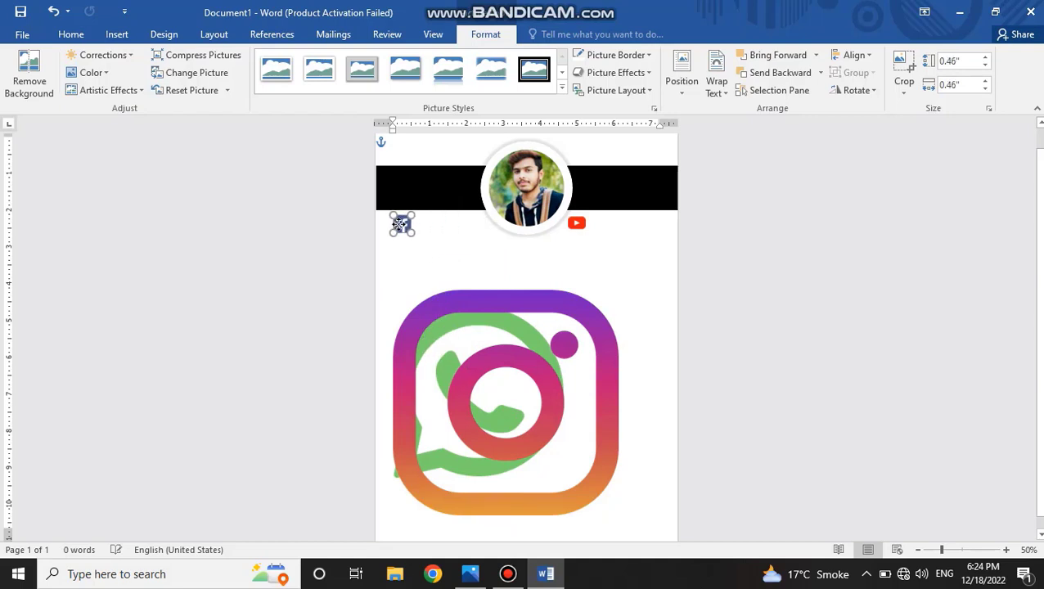
# Shrink the Instagram icon to sit beside the Facebook icon, and shrink the WhatsApp icon to about 0.77" square.
pyautogui.click(540, 415)
pyautogui.moveTo(618, 515); pyautogui.dragTo(424, 232)
pyautogui.click(517, 403)
pyautogui.moveTo(567, 475); pyautogui.dragTo(425, 334)
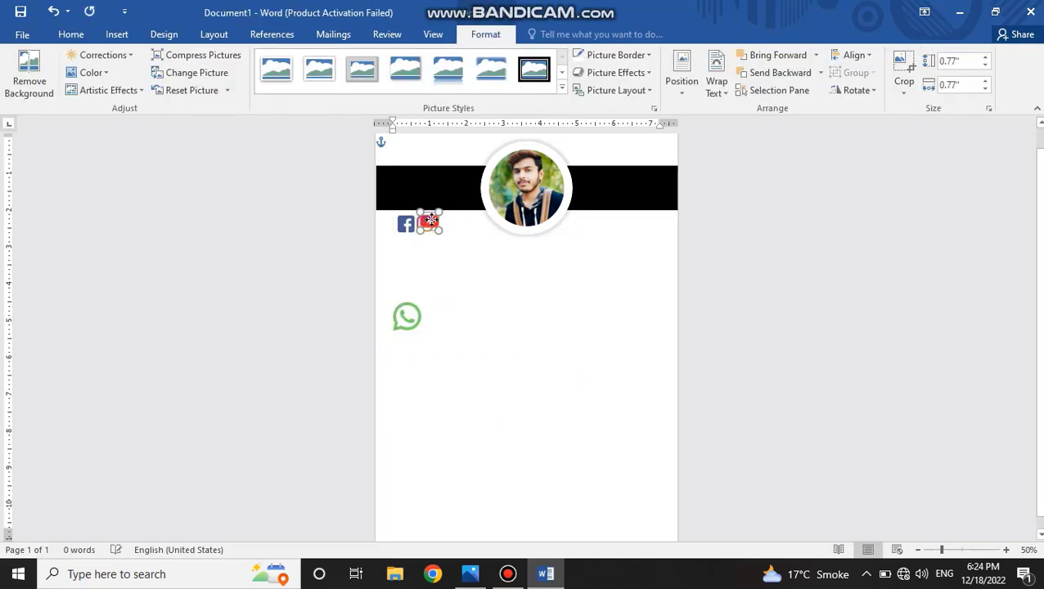
# Place the slightly enlarged YouTube icon beside the Instagram icon, and the WhatsApp icon at about 0.56" below the bar, right of the portrait.
pyautogui.scroll(1, 442, 225)
pyautogui.moveTo(455, 255); pyautogui.dragTo(459, 259)
pyautogui.click(465, 297)
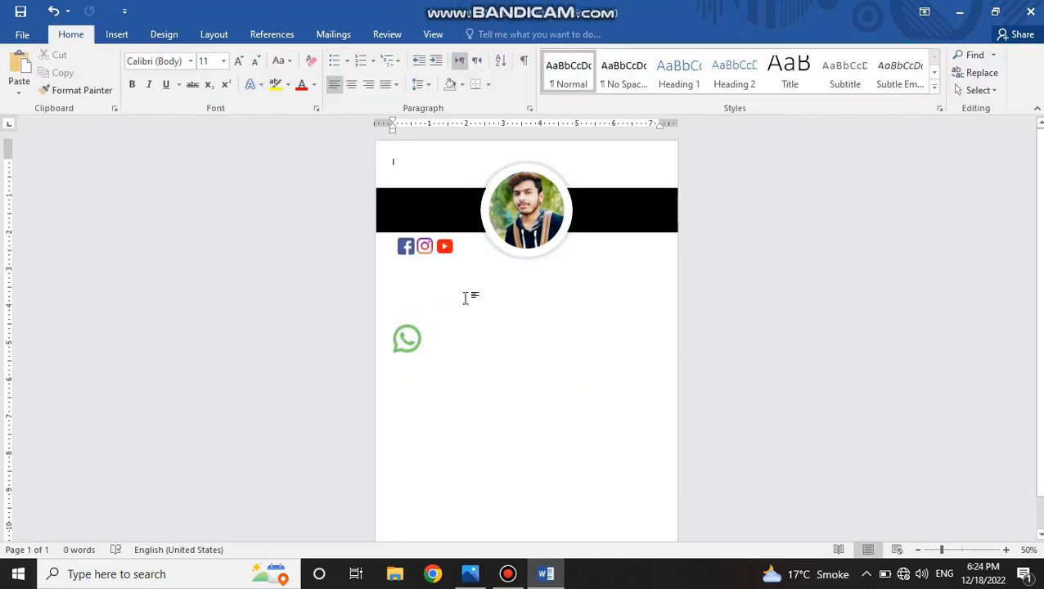
pyautogui.moveTo(405, 339); pyautogui.dragTo(582, 254)
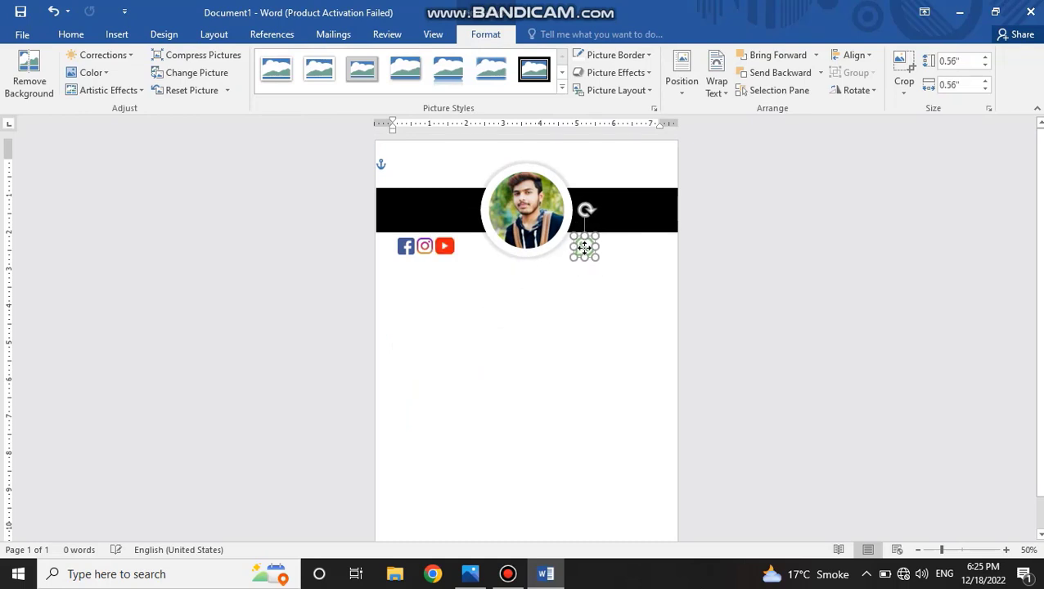
# Group the Facebook, Instagram and YouTube icons and shrink the group under the left end of the black bar.
pyautogui.click(570, 309)
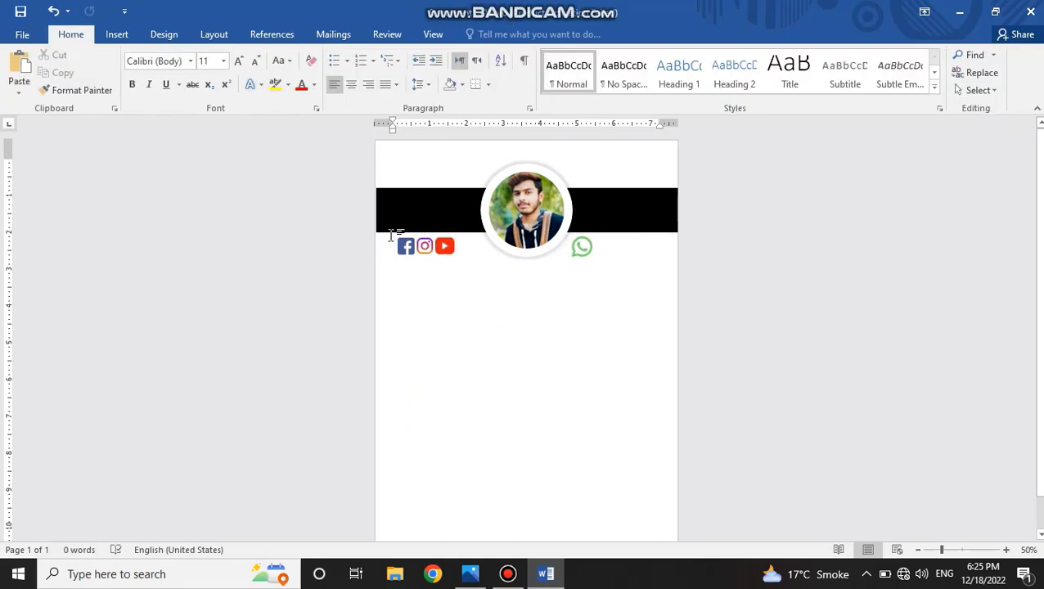
pyautogui.keyDown('shift'); pyautogui.click(432, 247); pyautogui.keyUp('shift')
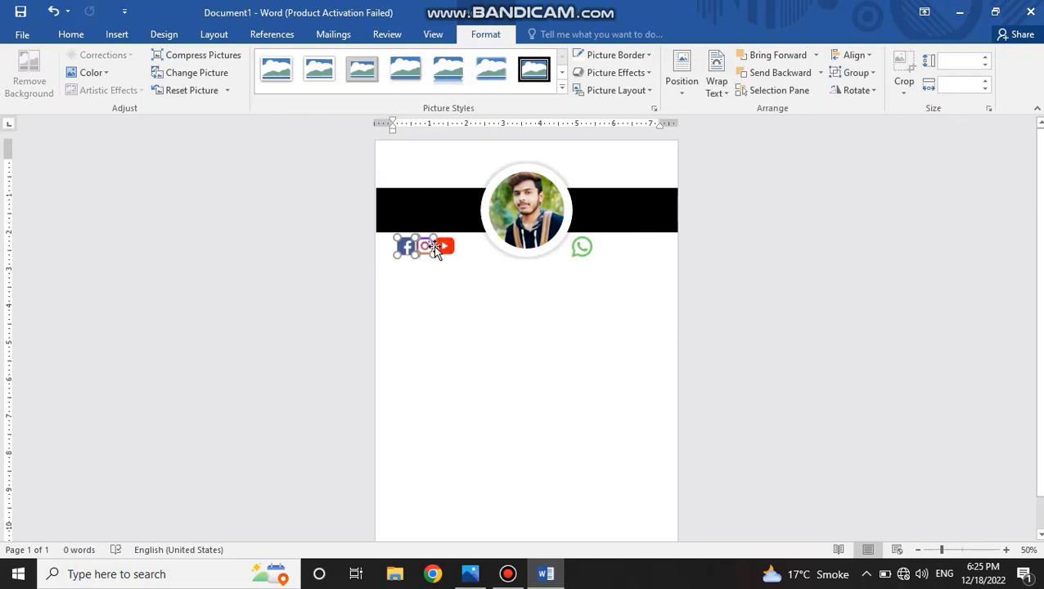
pyautogui.click(869, 80)
pyautogui.click(863, 92)
pyautogui.moveTo(427, 246)
pyautogui.mouseDown()
pyautogui.moveTo(409, 245)
pyautogui.moveTo(439, 256)
pyautogui.mouseUp()
# Shrink the WhatsApp icon to about 0.44" square, keeping it below the bar to the right of the portrait.
pyautogui.click(566, 250)
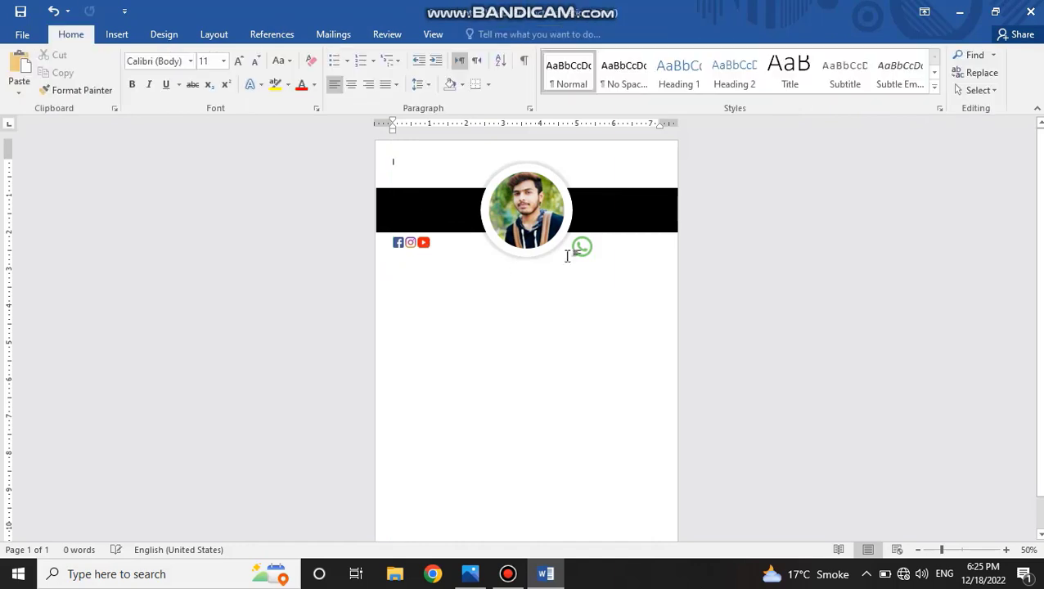
pyautogui.click(581, 248)
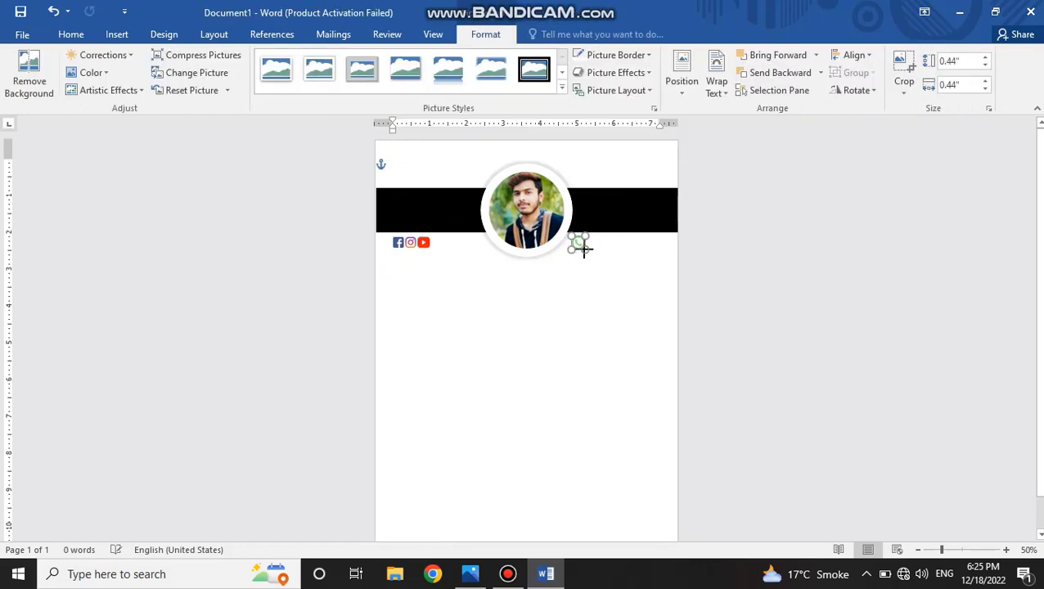
pyautogui.click(601, 263)
# Draw a text box about 0.44" high and 3.38" wide below the portrait and enter the social media handle.
pyautogui.click(116, 33)
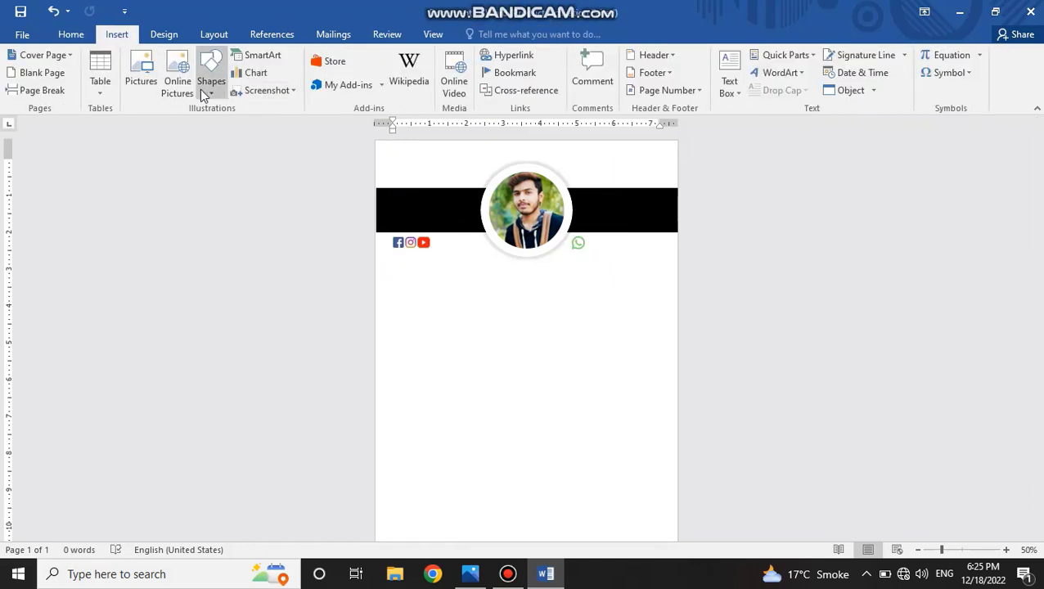
pyautogui.click(211, 86)
pyautogui.click(205, 129)
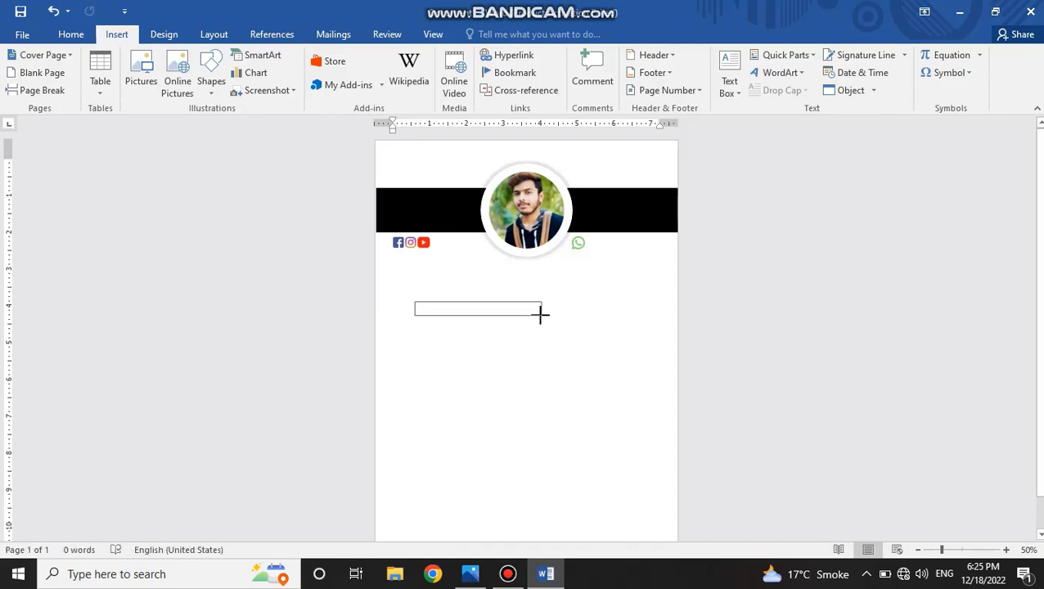
pyautogui.moveTo(539, 317); pyautogui.dragTo(539, 317)
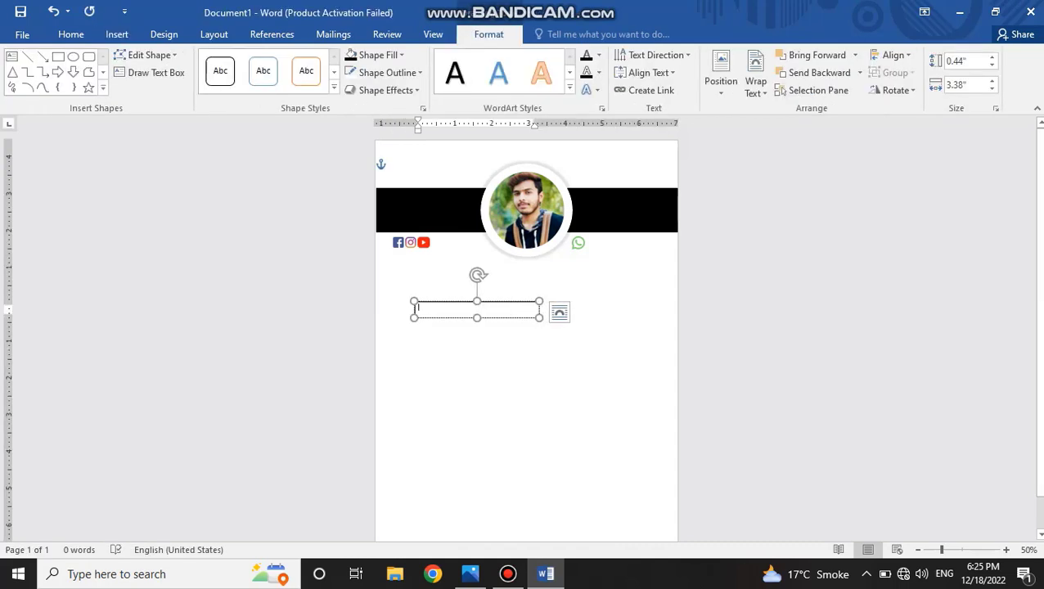
pyautogui.write('@thearslanGFX')
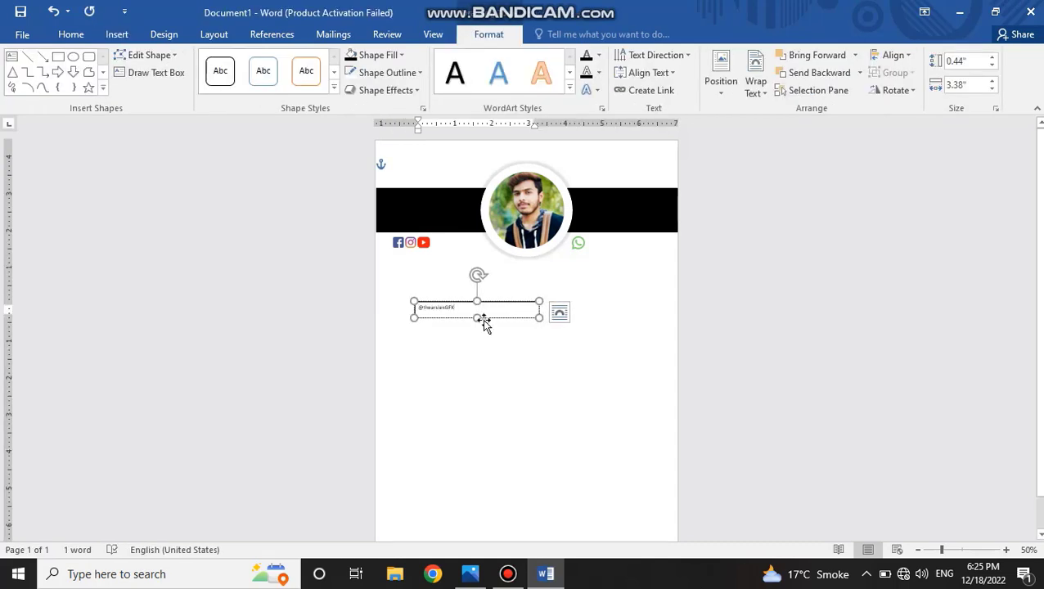
# Make the handle text bold at 16 pt and remove the text box's outline and fill.
pyautogui.click(496, 254)
pyautogui.click(497, 254)
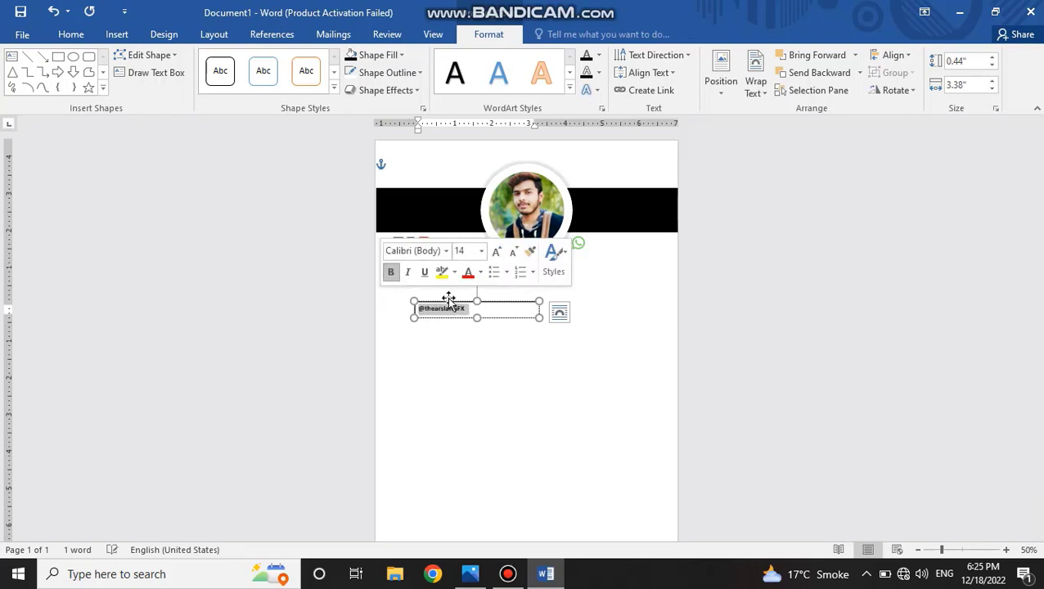
pyautogui.click(497, 253)
pyautogui.click(503, 311)
pyautogui.click(415, 73)
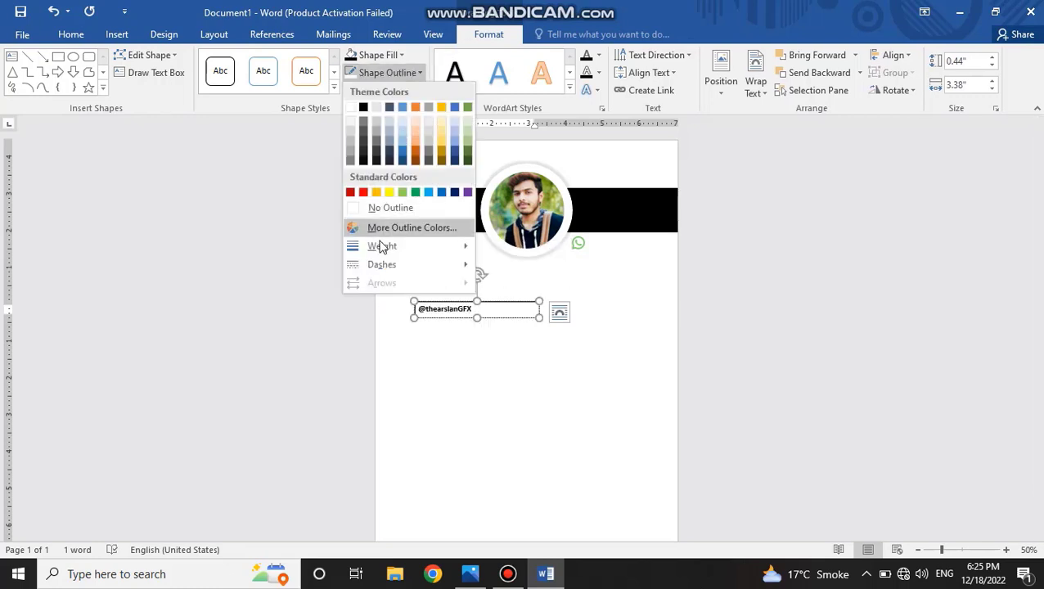
pyautogui.click(382, 206)
pyautogui.click(391, 56)
pyautogui.click(395, 189)
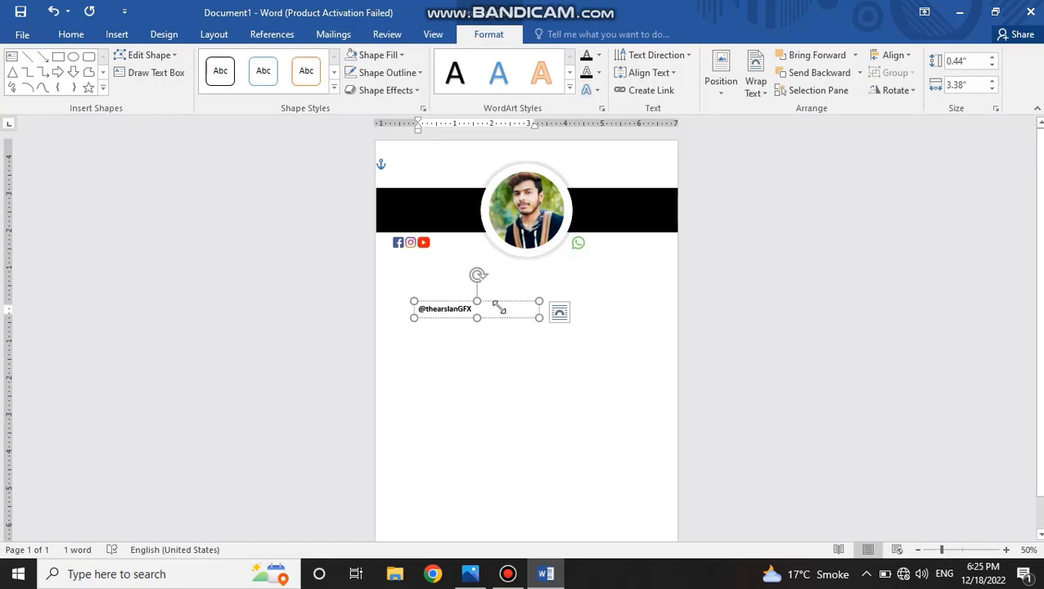
# Resize the handle text box to about 0.38" by 1.81" and place it beside the YouTube icon.
pyautogui.moveTo(539, 309); pyautogui.dragTo(476, 235)
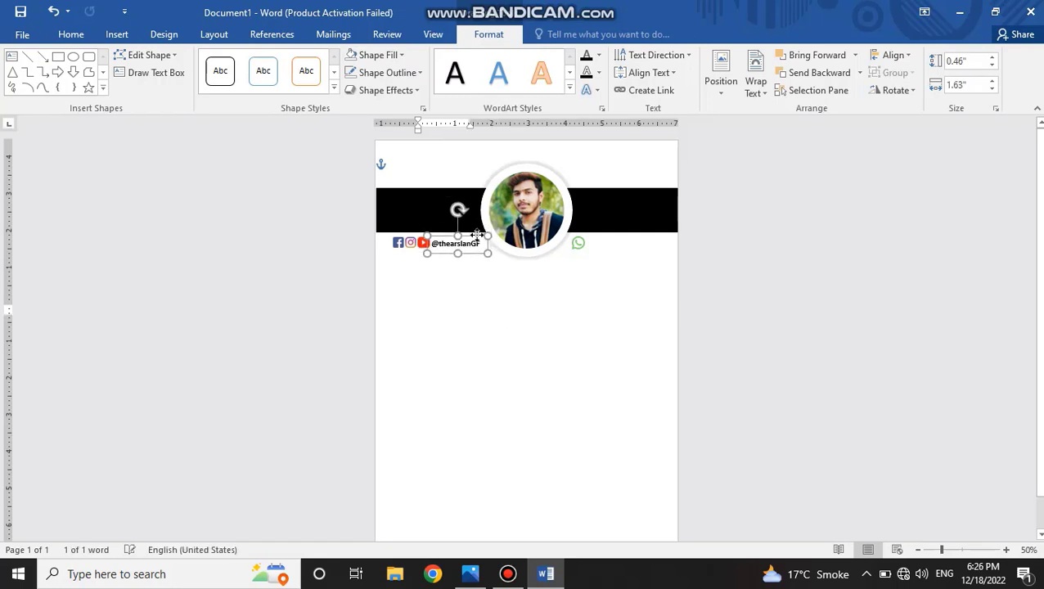
pyautogui.click(489, 324)
pyautogui.click(469, 236)
# Duplicate the handle text box and place the copy to the right of the WhatsApp icon.
pyautogui.rightClick(471, 237)
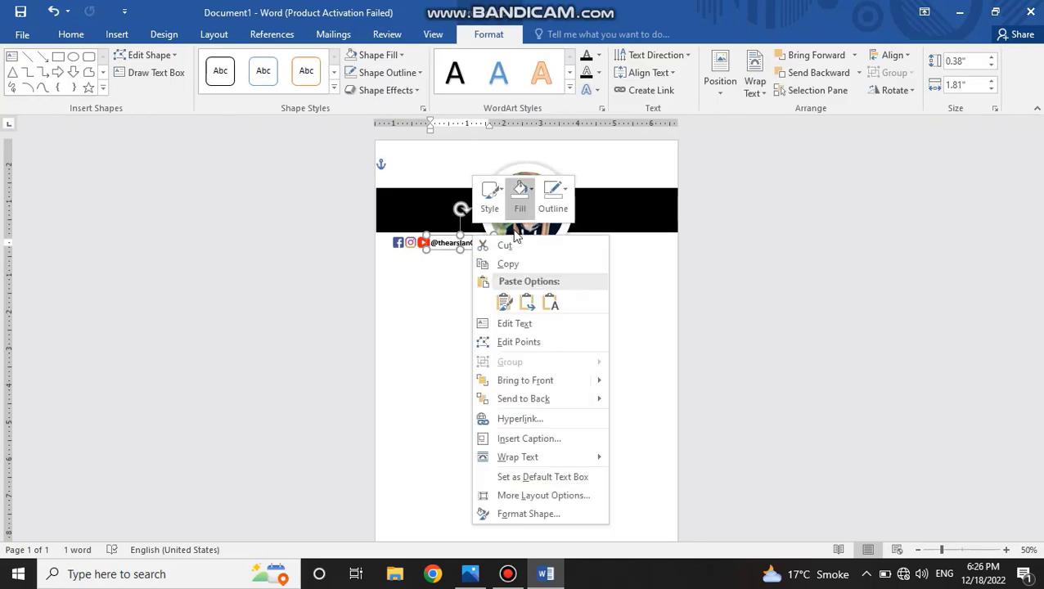
pyautogui.click(508, 261)
pyautogui.click(494, 349)
pyautogui.rightClick(494, 350)
pyautogui.click(528, 209)
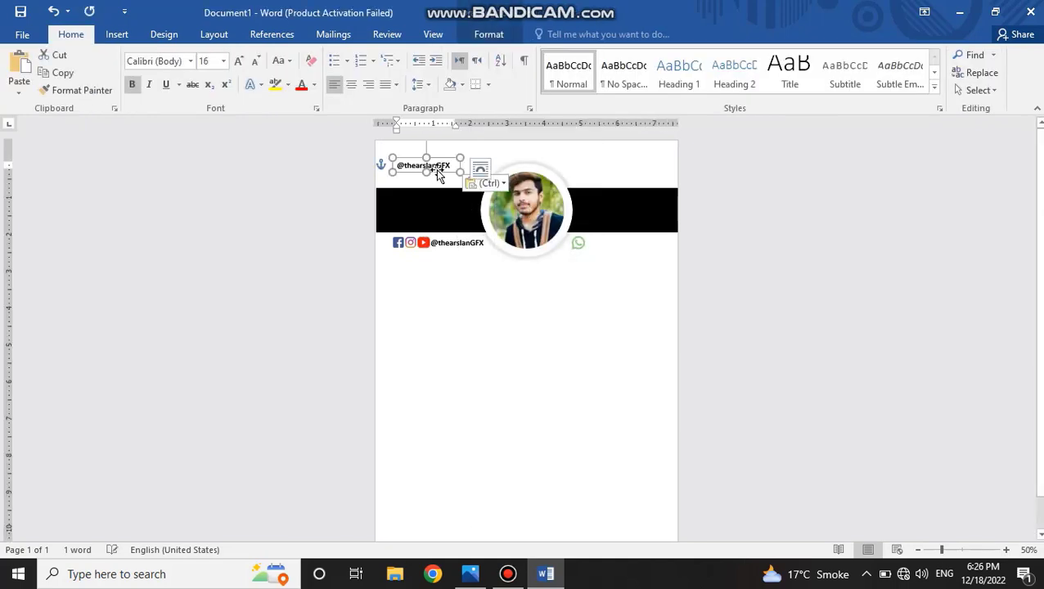
pyautogui.moveTo(436, 168); pyautogui.dragTo(616, 251)
# Replace the text beside the WhatsApp icon with the contact's phone number.
pyautogui.doubleClick(613, 244)
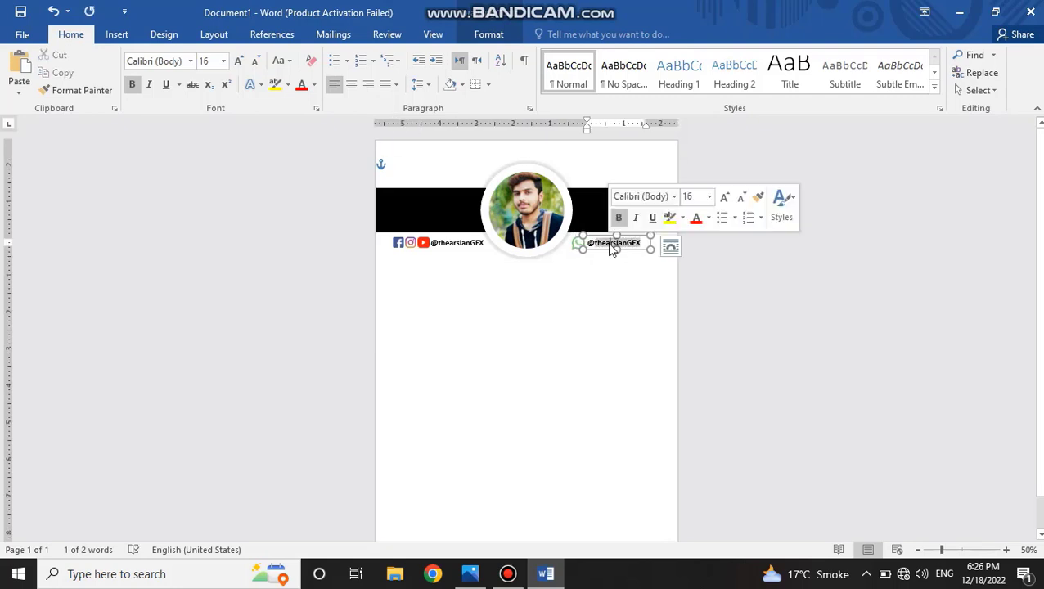
pyautogui.press('BackSpace')
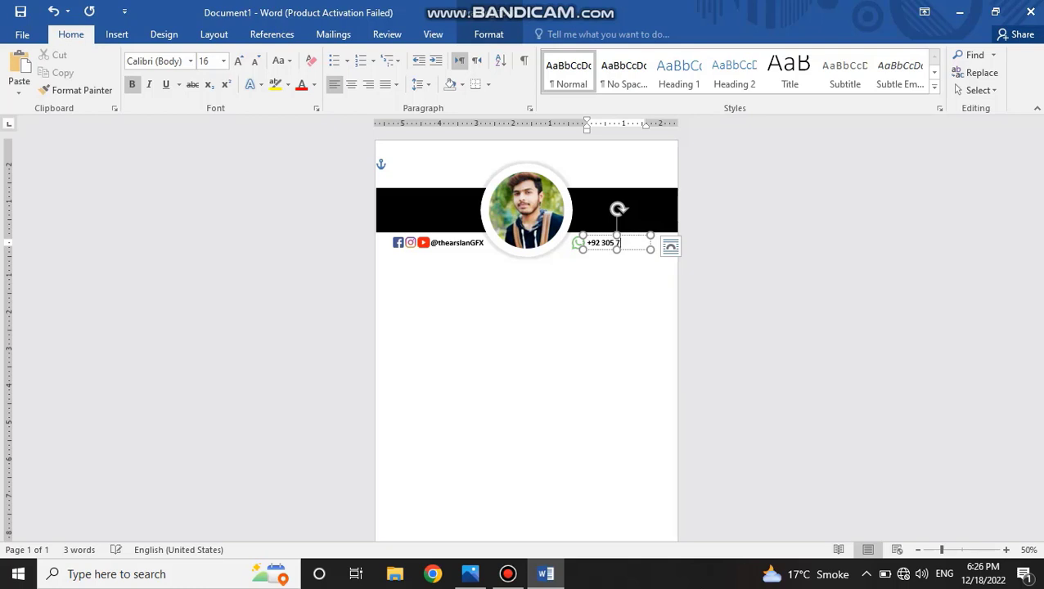
pyautogui.click(686, 376)
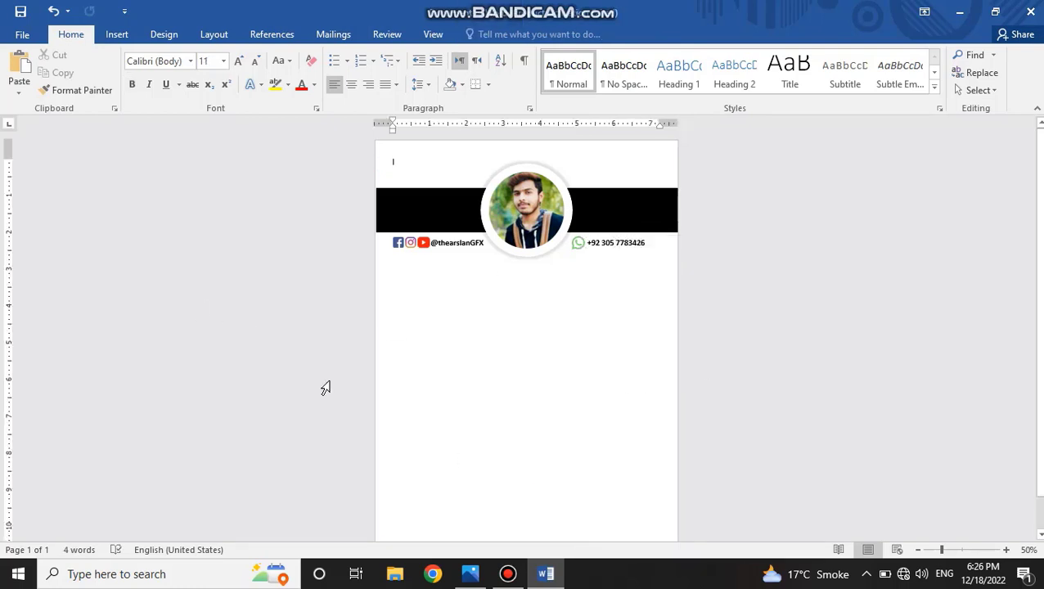
# Paste another copy of the handle text box and enlarge it below the portrait.
pyautogui.click(116, 34)
pyautogui.rightClick(492, 318)
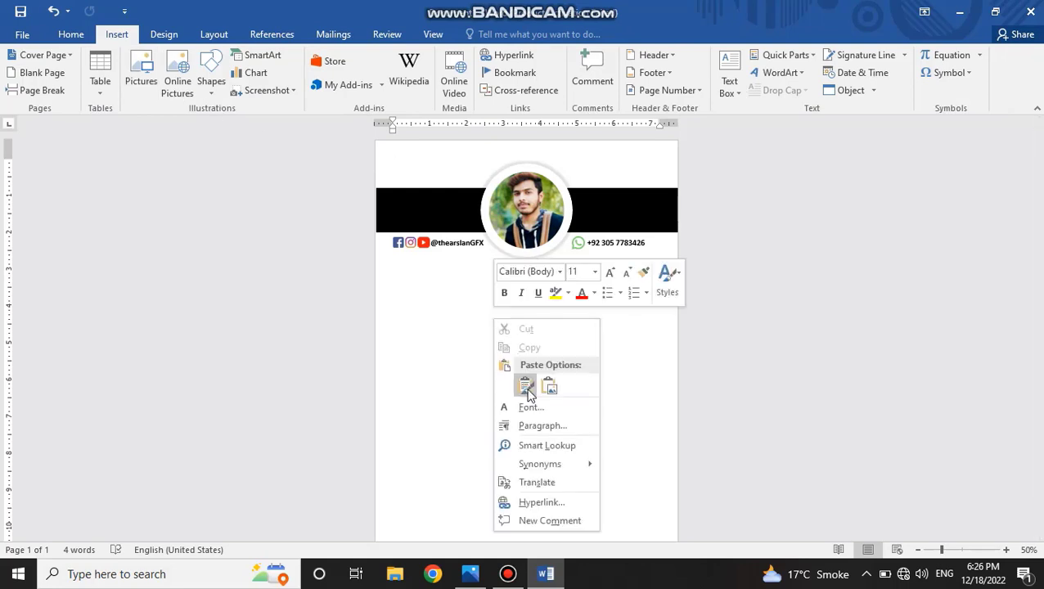
pyautogui.click(527, 392)
pyautogui.moveTo(450, 157); pyautogui.dragTo(604, 329)
# Replace the handle in the enlarged text box with the person's full name.
pyautogui.tripleClick(540, 303)
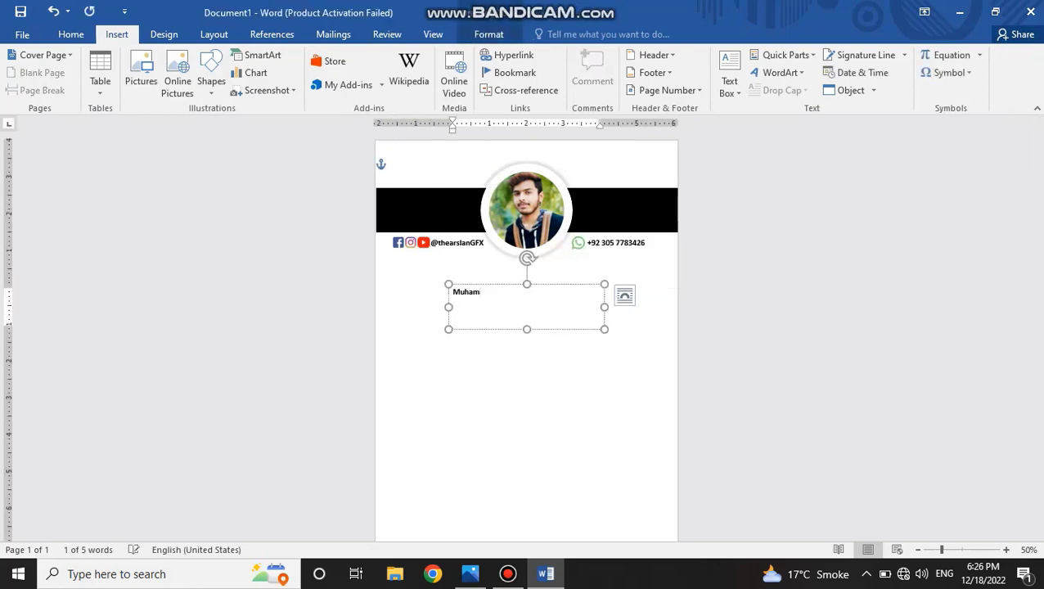
# Enlarge the bold name text and widen its text box so that the name fits on one line.
pyautogui.tripleClick(542, 299)
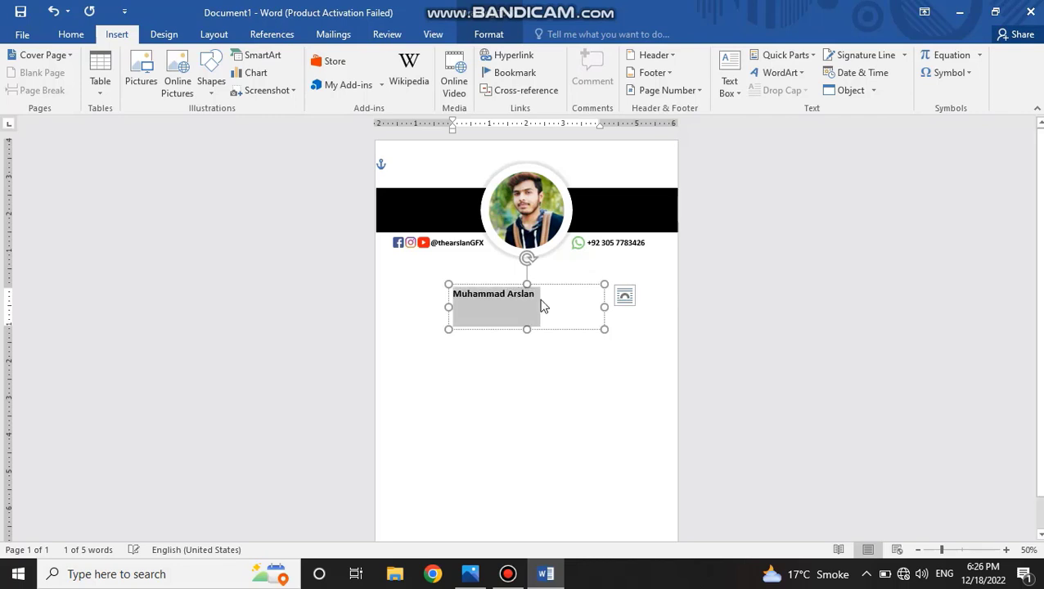
pyautogui.hotkey('ctrl', 'shift', '.')
pyautogui.hotkey('ctrl', 'shift', '.')
pyautogui.hotkey('ctrl', 'shift', '.')
pyautogui.hotkey('ctrl', 'shift', '.')
pyautogui.hotkey('ctrl', 'shift', '.')
pyautogui.hotkey('ctrl', 'shift', '.')
pyautogui.hotkey('ctrl', 'shift', '.')
pyautogui.hotkey('ctrl', 'shift', '.')
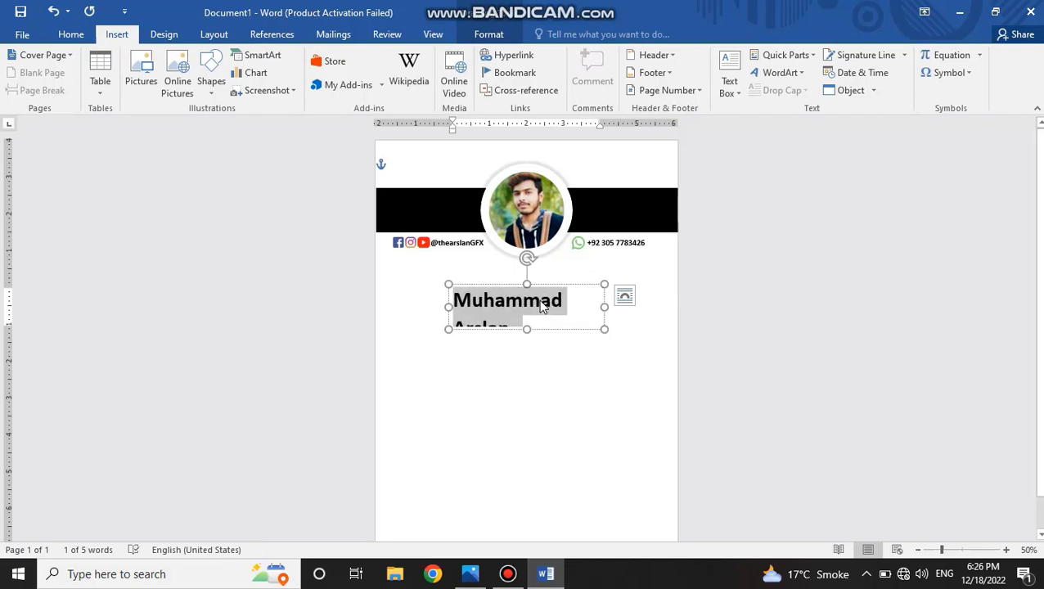
pyautogui.hotkey('ctrl', 'b')
pyautogui.hotkey('ctrl', 'b')
pyautogui.moveTo(603, 307); pyautogui.dragTo(659, 307)
pyautogui.moveTo(610, 284)
pyautogui.mouseDown()
pyautogui.moveTo(591, 270)
pyautogui.moveTo(608, 268)
pyautogui.mouseUp()
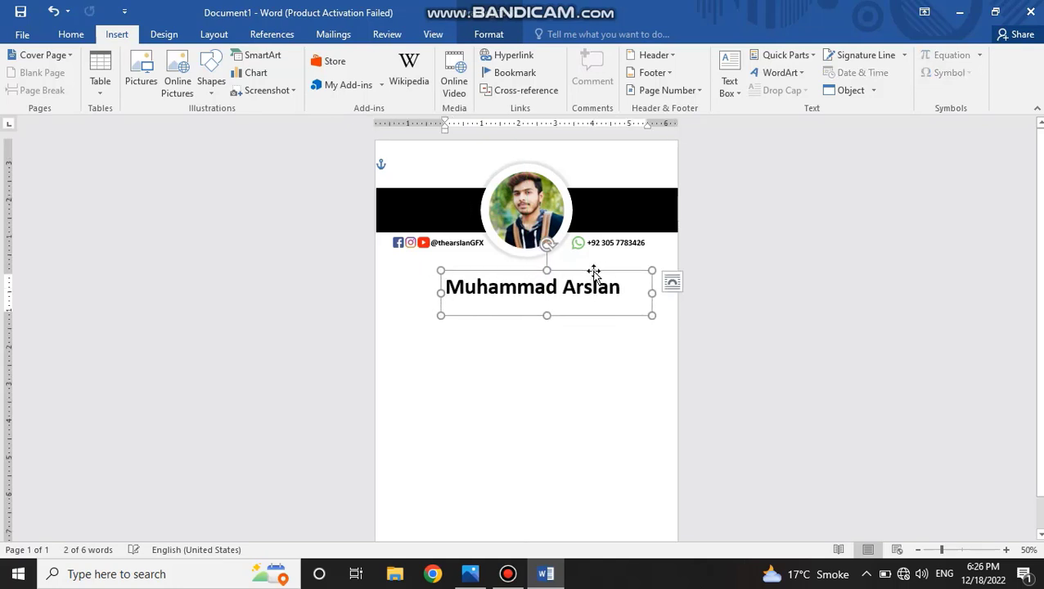
# Enlarge the name text a little more and centre its text box beneath the portrait.
pyautogui.doubleClick(576, 293)
pyautogui.tripleClick(577, 291)
pyautogui.click(690, 244)
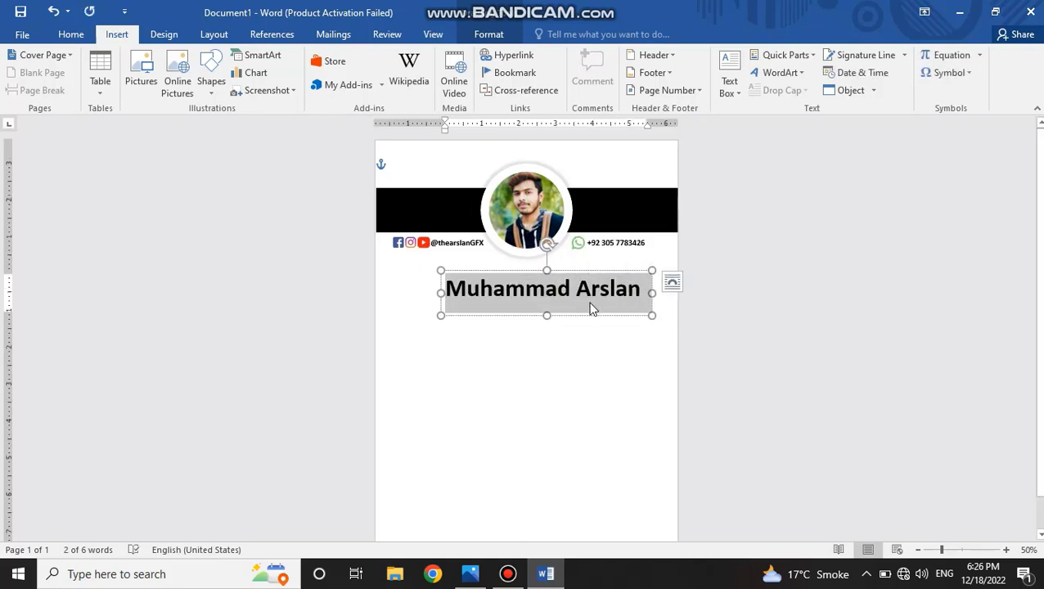
pyautogui.moveTo(528, 270); pyautogui.dragTo(515, 267)
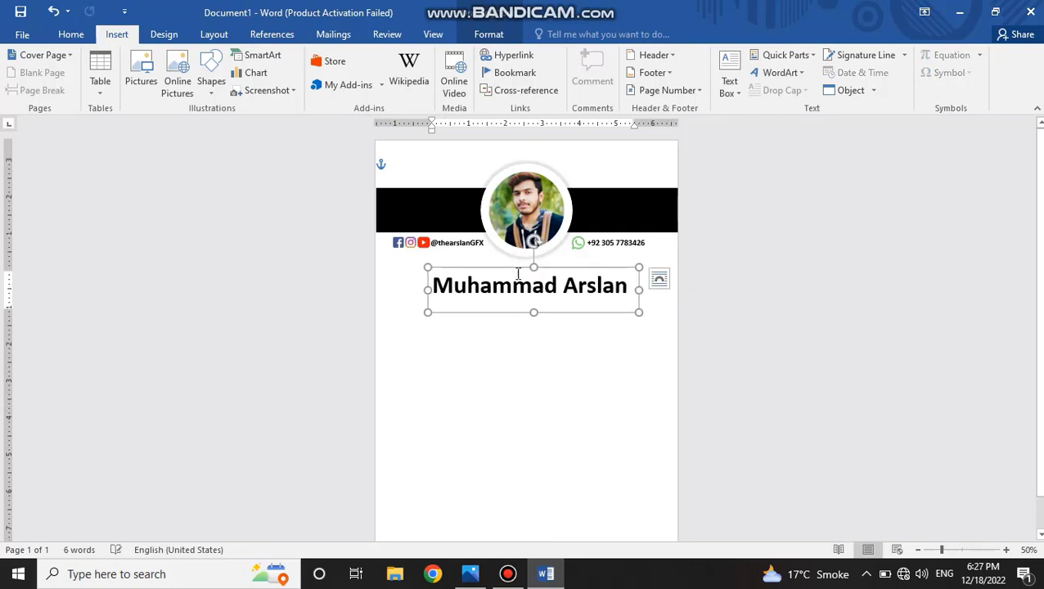
# Draw a rectangle about 0.5" high and 4.54" wide directly below the name.
pyautogui.click(458, 340)
pyautogui.click(219, 93)
pyautogui.click(246, 124)
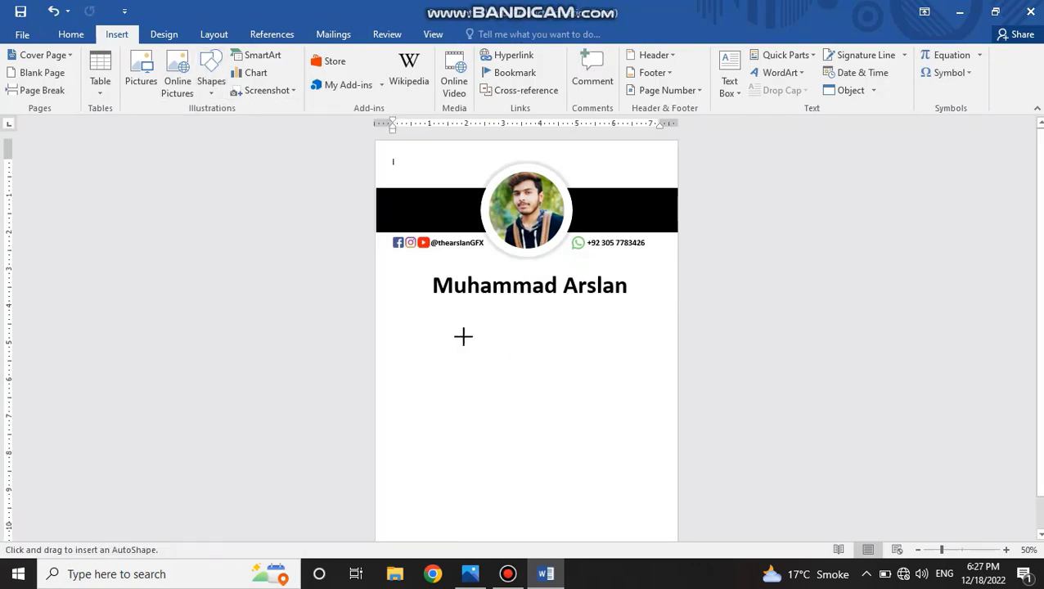
pyautogui.moveTo(451, 300); pyautogui.dragTo(619, 319)
# Fill the rectangle below the name with black and remove its outline.
pyautogui.click(384, 55)
pyautogui.click(366, 86)
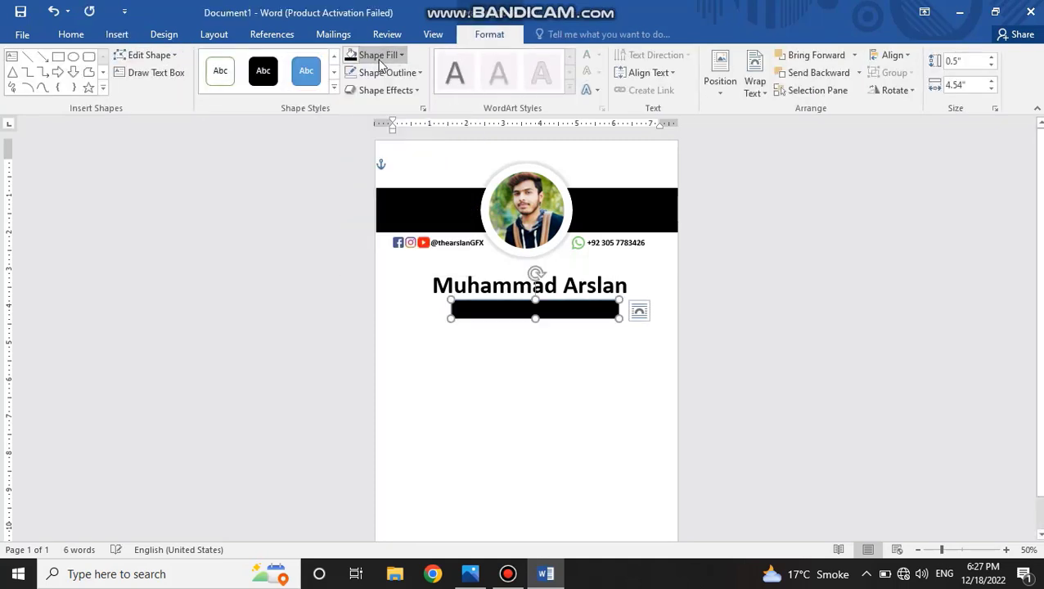
pyautogui.click(384, 72)
pyautogui.click(374, 206)
pyautogui.click(450, 331)
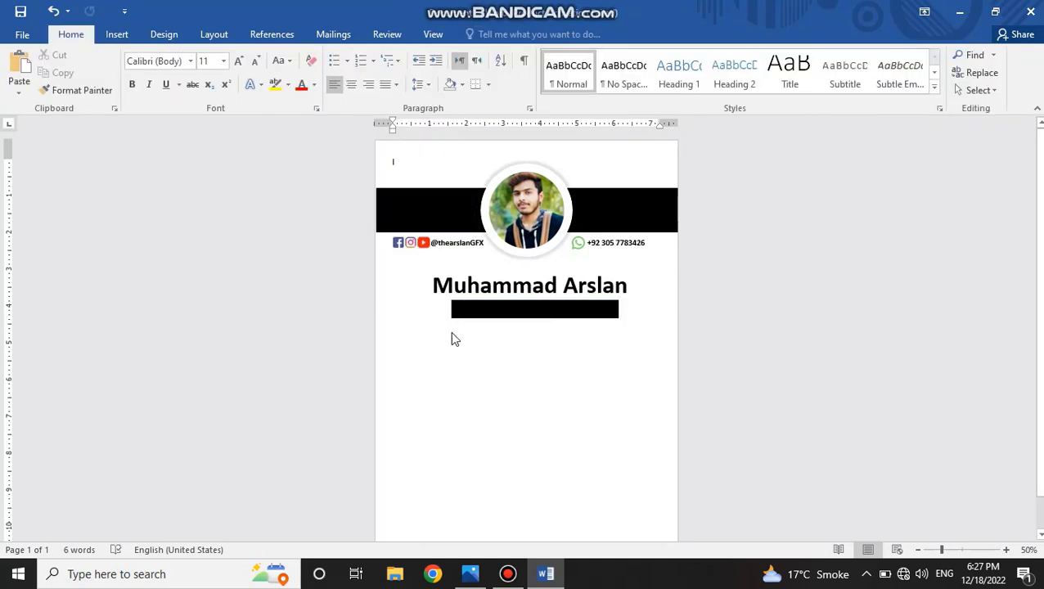
# Paste the handle text box below the black rectangle and replace its text with "GRAPHIC DESIGNER".
pyautogui.hotkey('ctrl', 'v')
pyautogui.moveTo(438, 156); pyautogui.dragTo(469, 356)
pyautogui.tripleClick(468, 366)
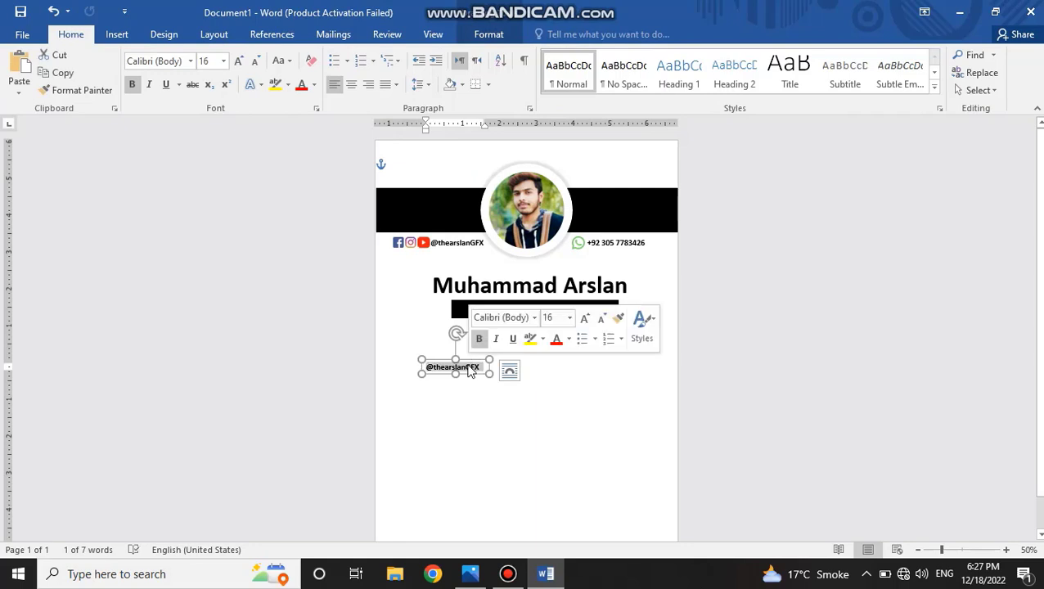
pyautogui.write('Gra')
pyautogui.press('BackSpace')
pyautogui.press('BackSpace')
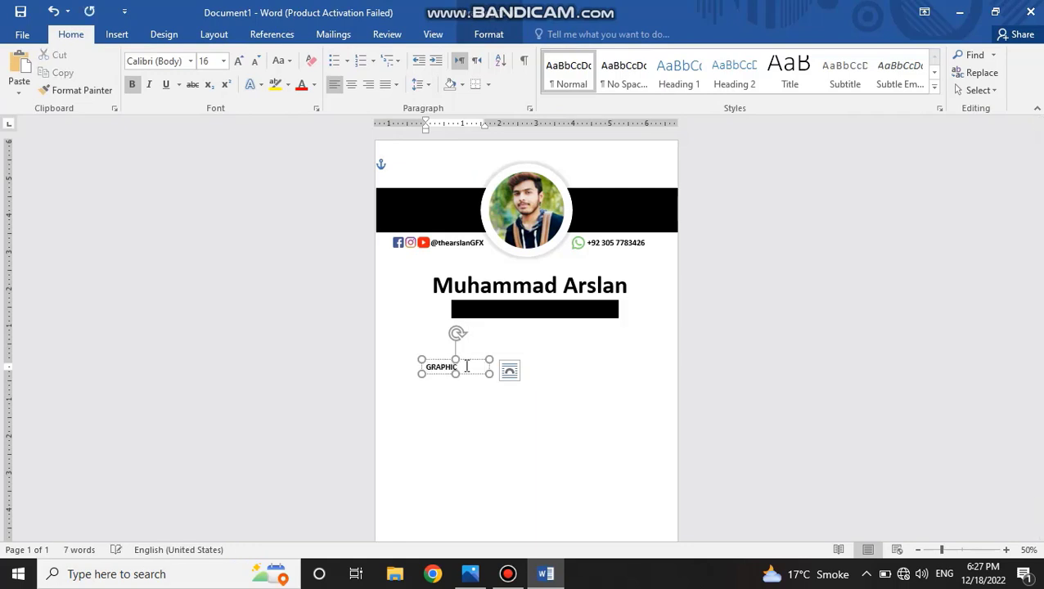
# Widen the job title's text box and position it centred just below the black rectangle.
pyautogui.moveTo(489, 359); pyautogui.dragTo(611, 300)
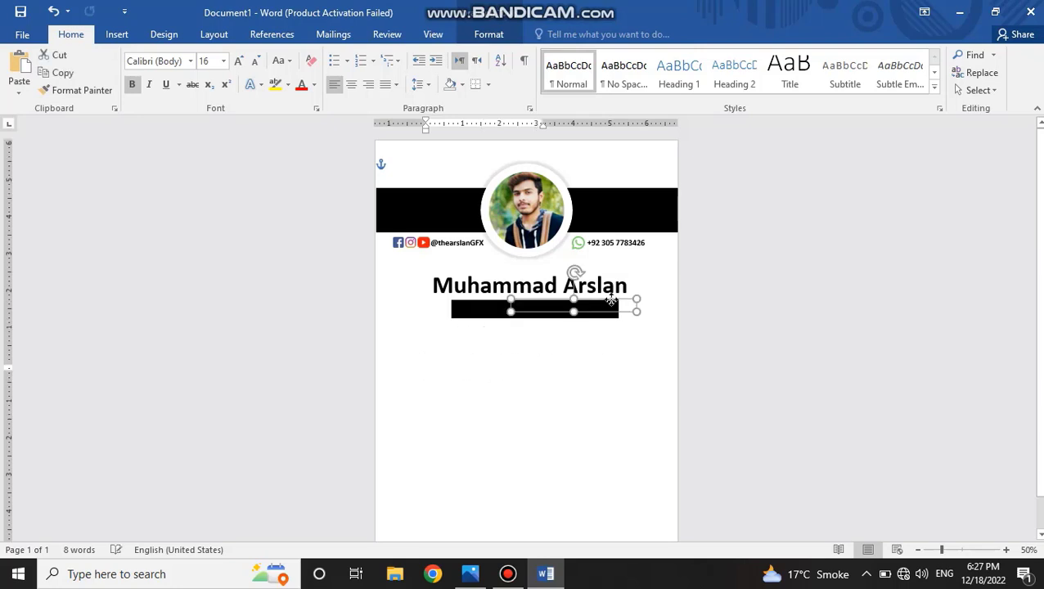
pyautogui.hotkey('ctrl', 'z')
pyautogui.click(541, 356)
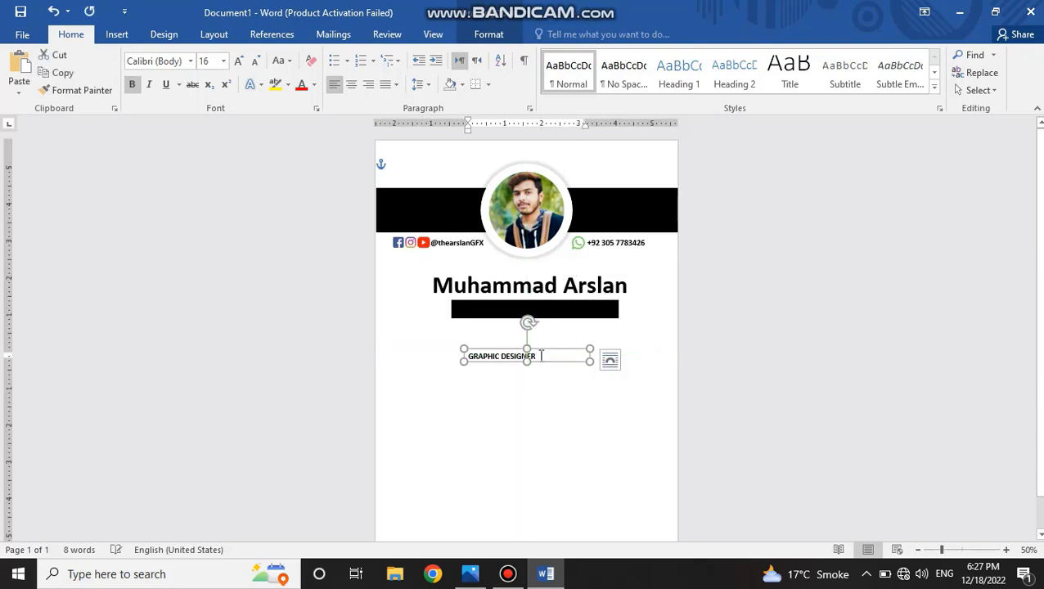
# Colour the GRAPHIC DESIGNER text white and move its text box onto the black rectangle.
pyautogui.tripleClick(541, 357)
pyautogui.click(313, 84)
pyautogui.click(306, 136)
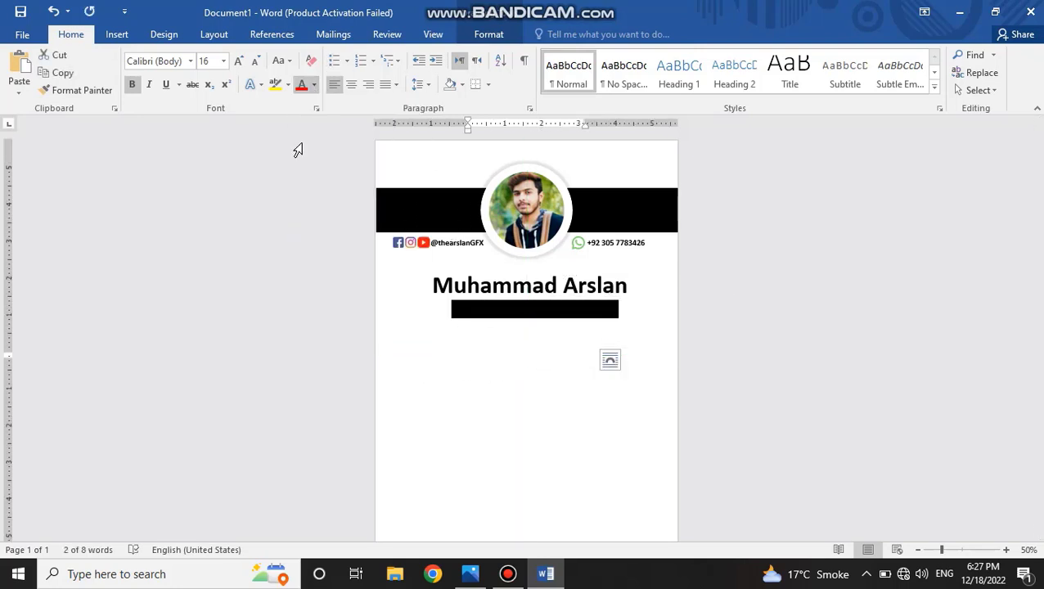
pyautogui.moveTo(562, 338); pyautogui.dragTo(611, 322)
# Enlarge the GRAPHIC DESIGNER text and adjust its position within the black rectangle.
pyautogui.click(659, 265)
pyautogui.click(659, 266)
pyautogui.click(659, 265)
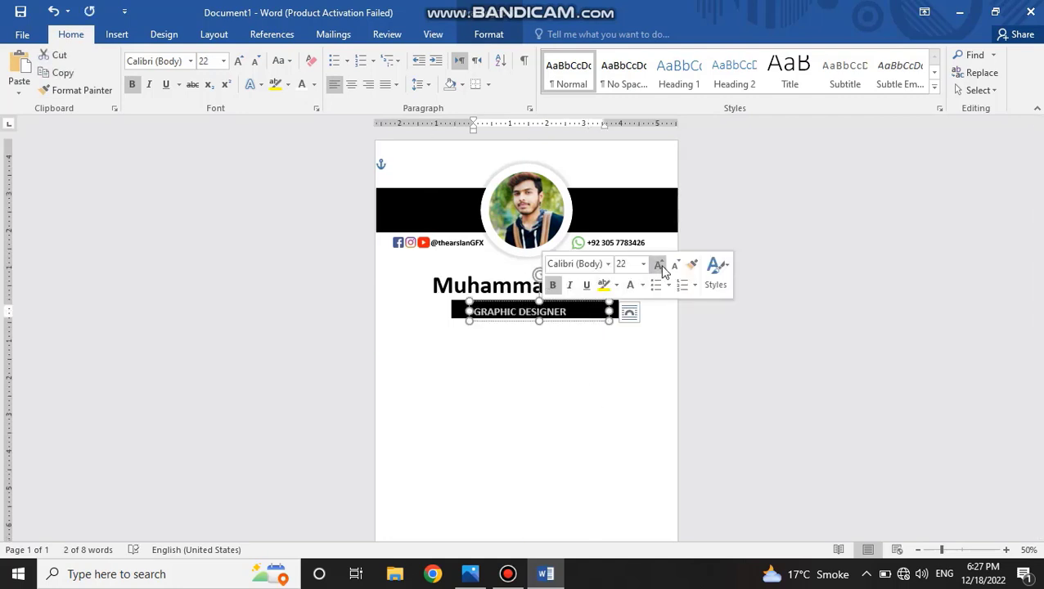
pyautogui.click(559, 343)
pyautogui.click(554, 312)
pyautogui.moveTo(554, 302); pyautogui.dragTo(558, 299)
pyautogui.click(558, 360)
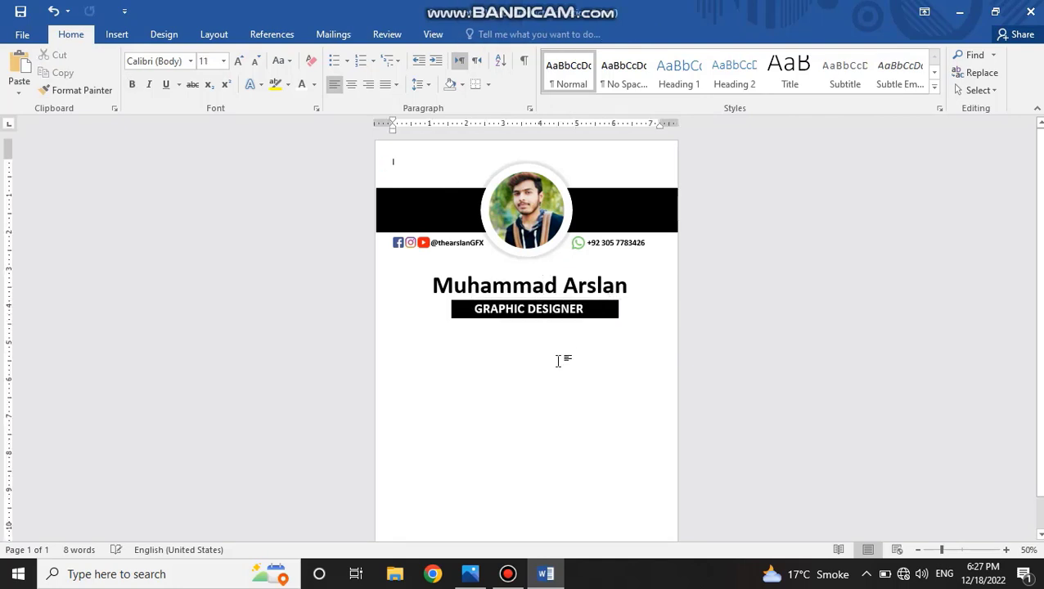
# Remove the bold formatting from the GRAPHIC DESIGNER text.
pyautogui.tripleClick(559, 310)
pyautogui.hotkey('ctrl', 'b')
pyautogui.click(550, 431)
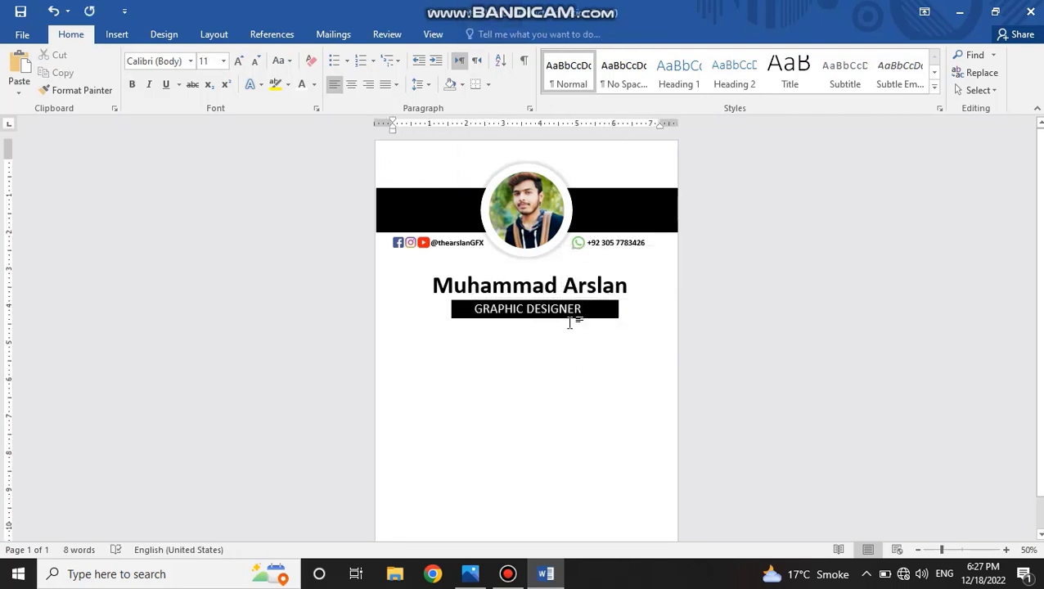
# Narrow the black rectangle behind the GRAPHIC DESIGNER text from its right edge so the text sits more centrally.
pyautogui.click(615, 309)
pyautogui.moveTo(619, 316); pyautogui.dragTo(606, 317)
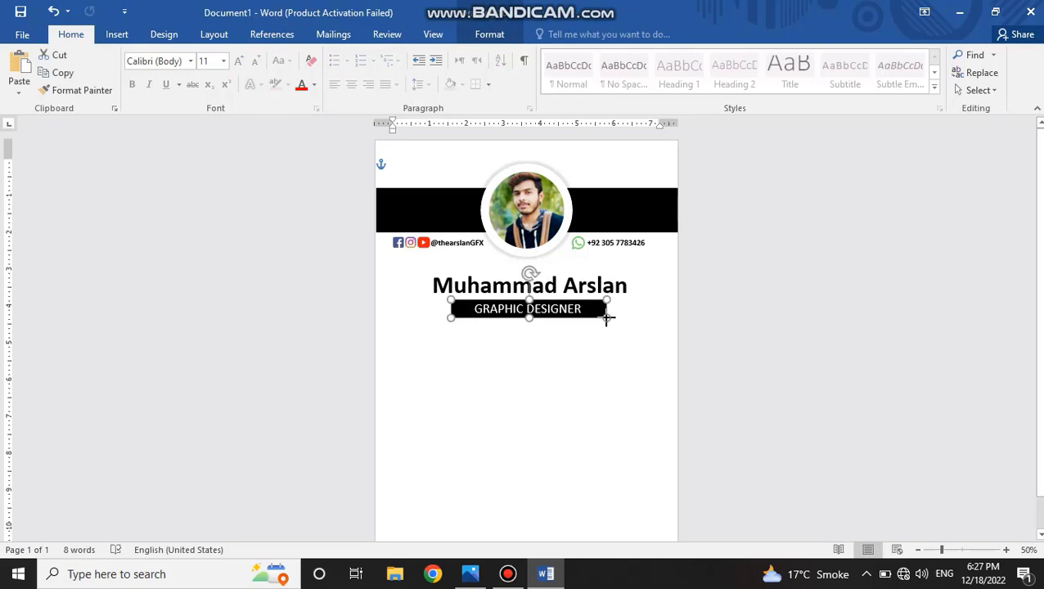
pyautogui.click(596, 367)
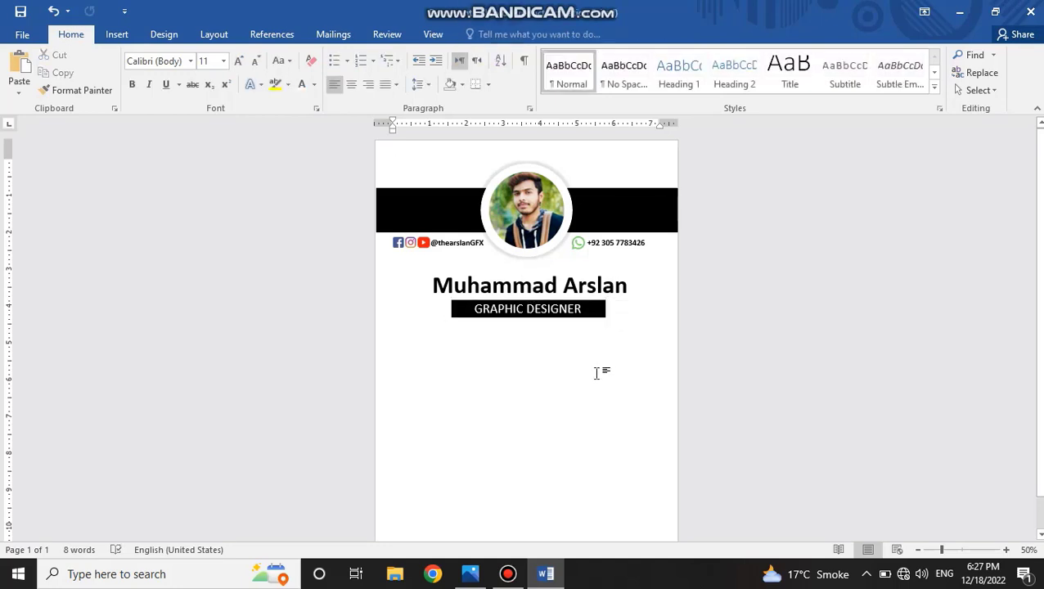
# Convert the large name to uppercase, then widen and recentre its text box above the job-title banner.
pyautogui.click(563, 280)
pyautogui.hotkey('ctrl', 'a')
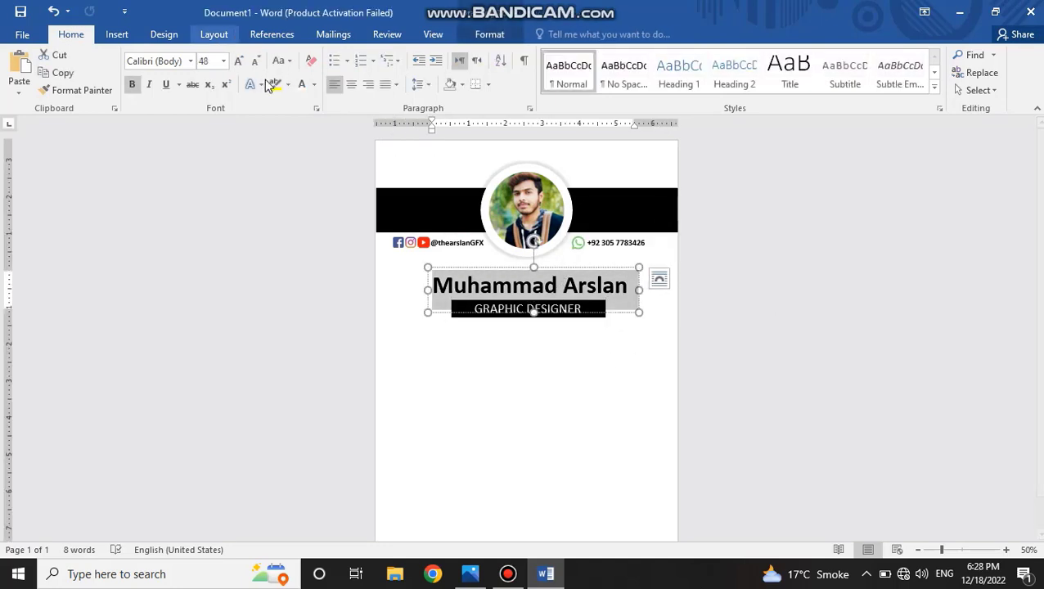
pyautogui.click(282, 61)
pyautogui.click(332, 121)
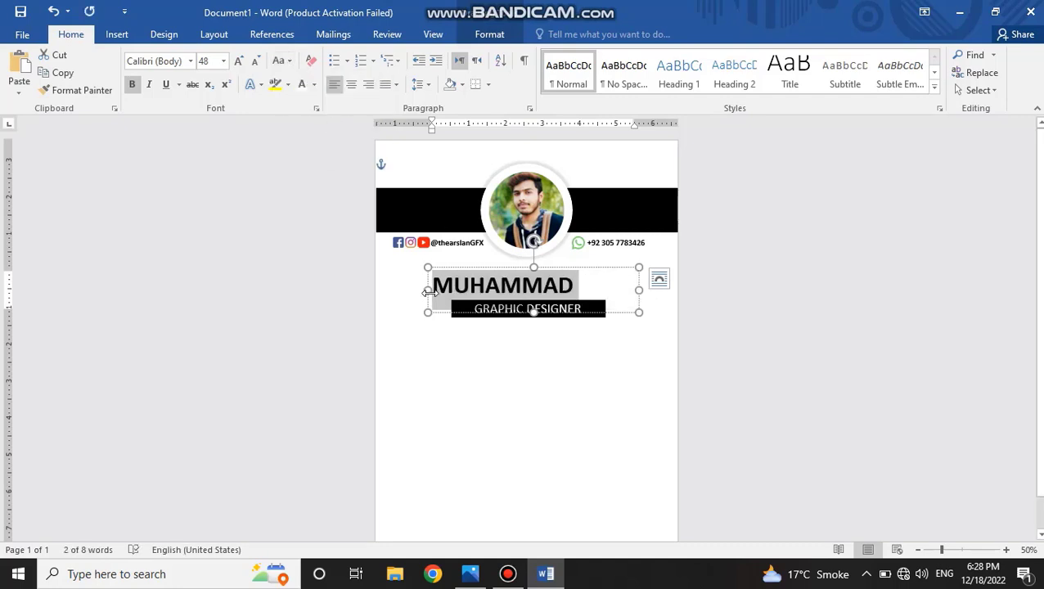
pyautogui.moveTo(427, 292); pyautogui.dragTo(400, 292)
pyautogui.moveTo(596, 270); pyautogui.dragTo(612, 266)
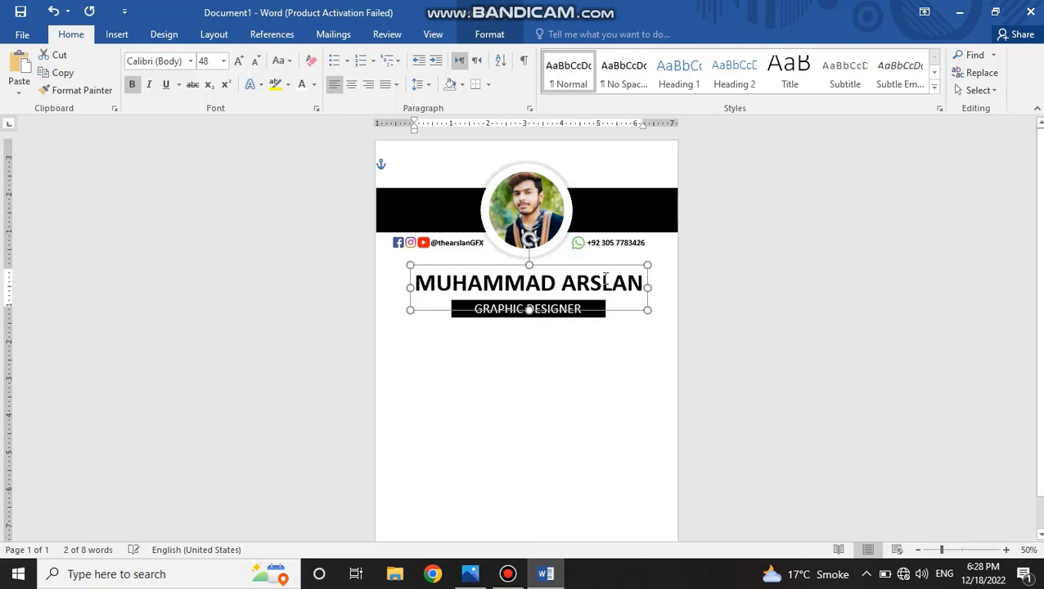
pyautogui.click(568, 347)
# Browse the PNG and Icon folders for contact icon pictures to insert.
pyautogui.scroll(-1, 532, 380)
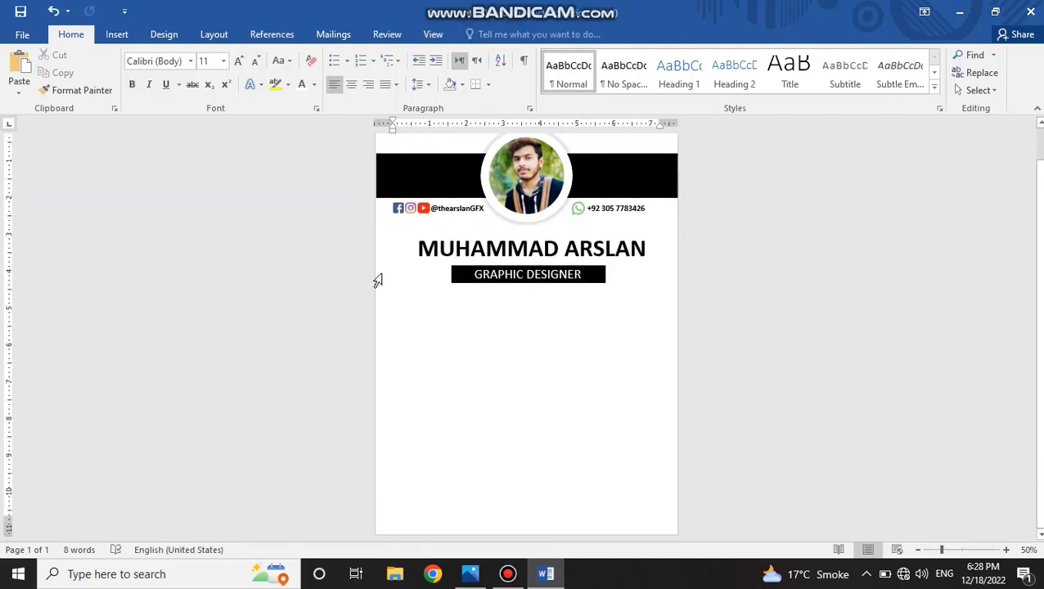
pyautogui.click(116, 34)
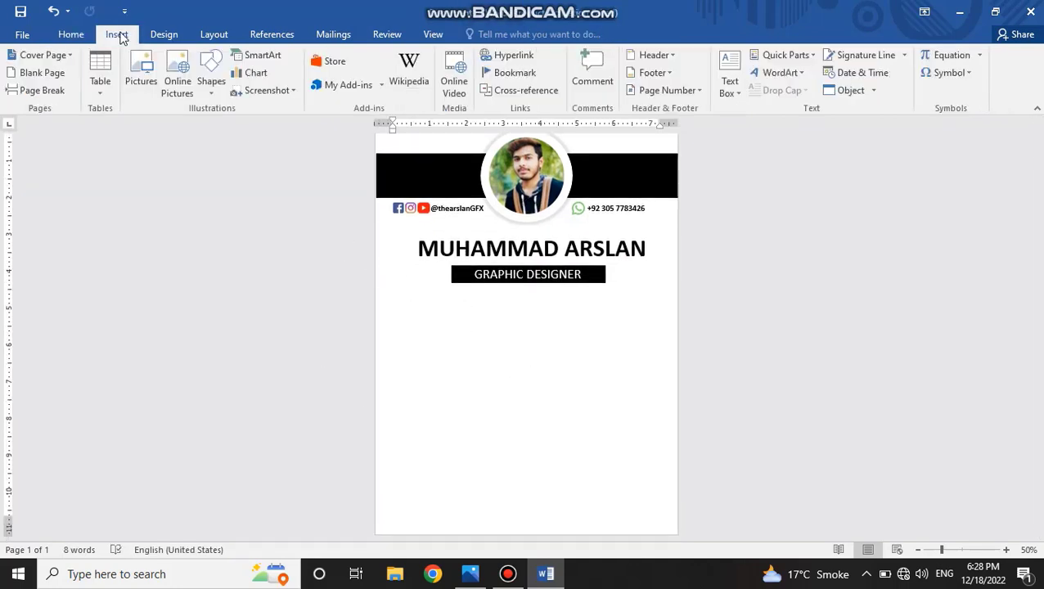
pyautogui.click(140, 81)
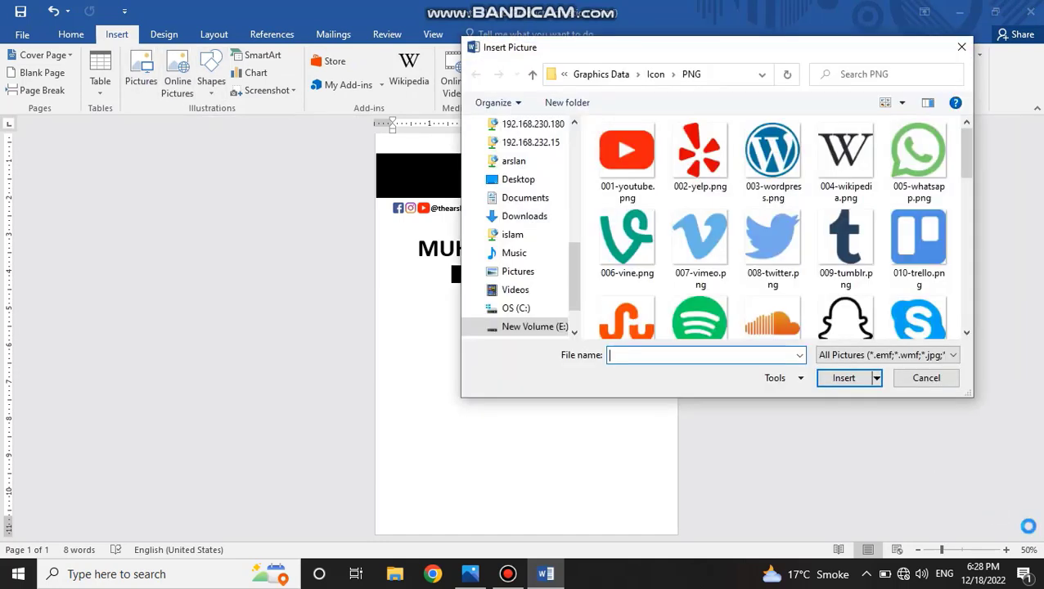
pyautogui.click(754, 230)
pyautogui.scroll(-5, 871, 211)
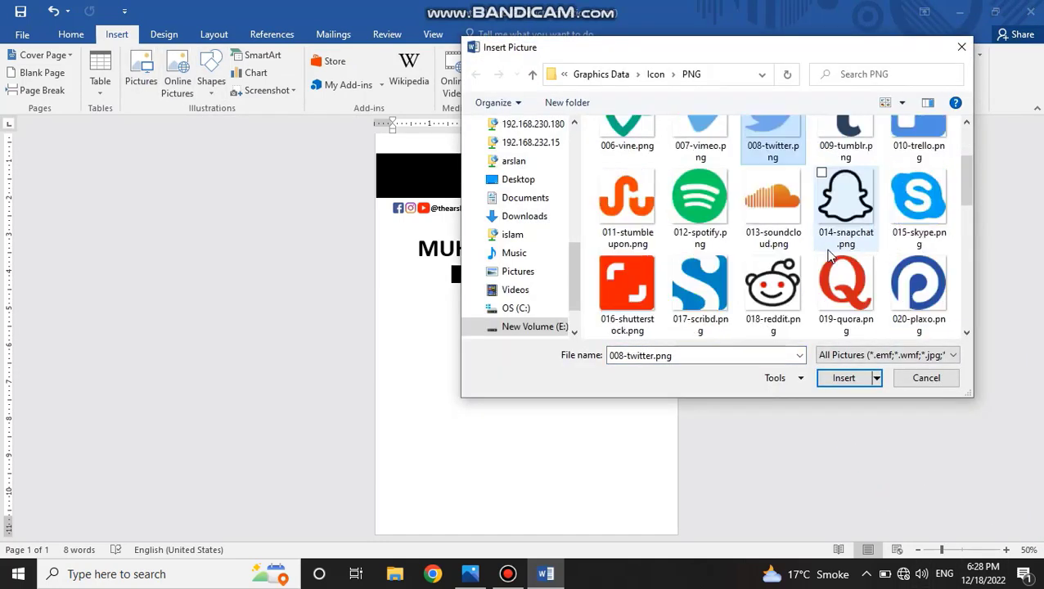
pyautogui.scroll(-3, 829, 257)
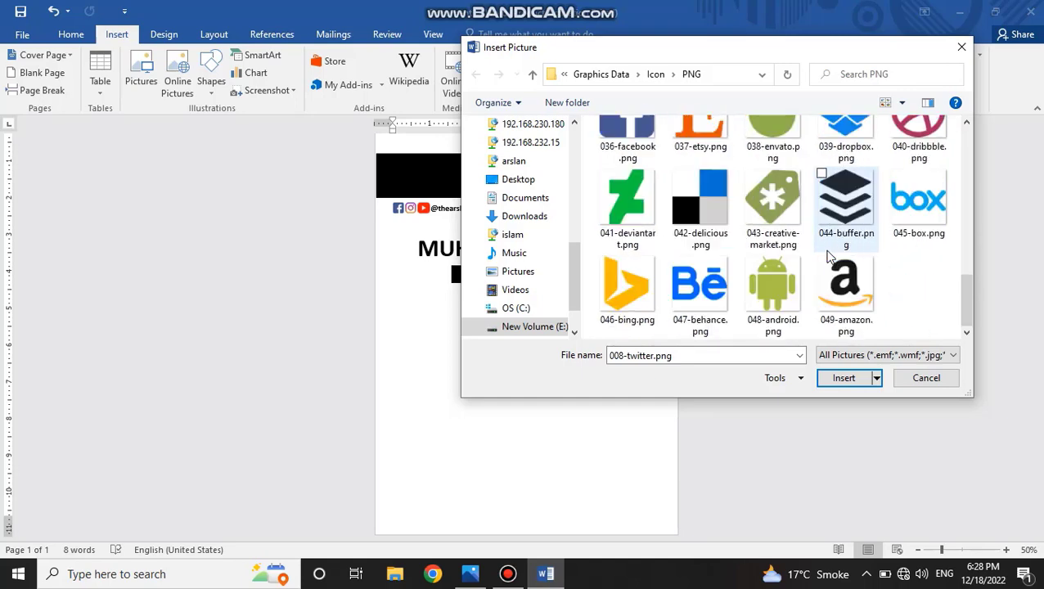
pyautogui.click(655, 76)
pyautogui.scroll(-5, 788, 231)
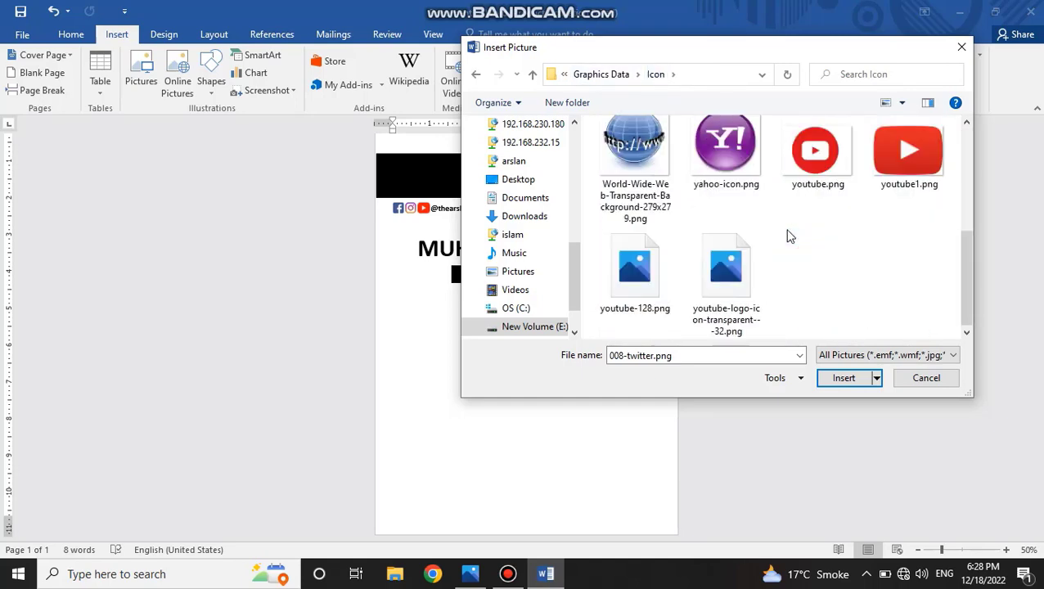
pyautogui.scroll(5, 810, 216)
pyautogui.doubleClick(824, 201)
pyautogui.scroll(-3, 825, 213)
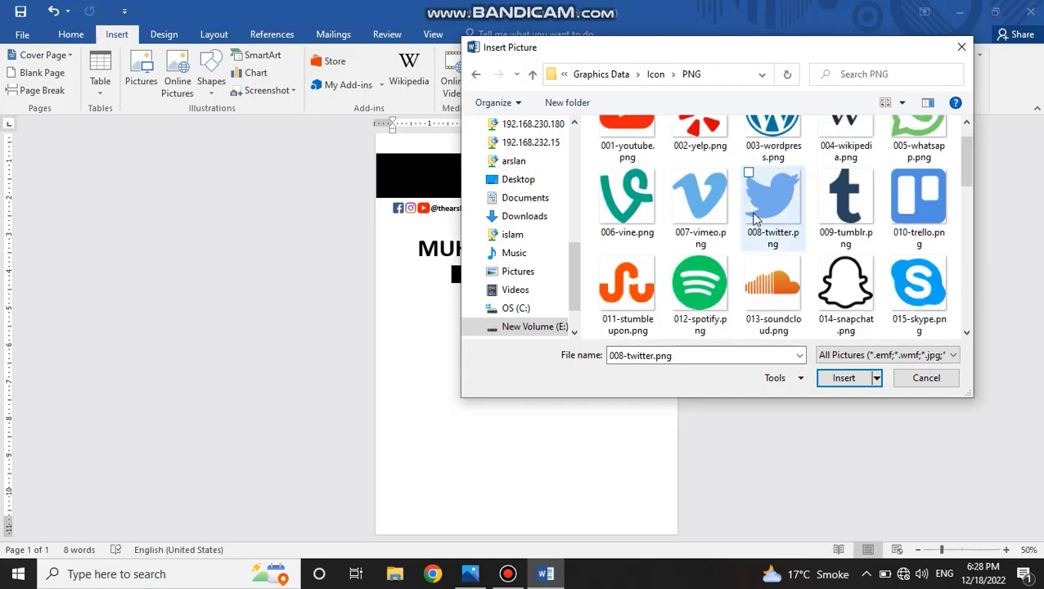
# Insert contact 4.jpg, hobbies (1).png and website 4.png together from the Cv icons folder.
pyautogui.click(658, 75)
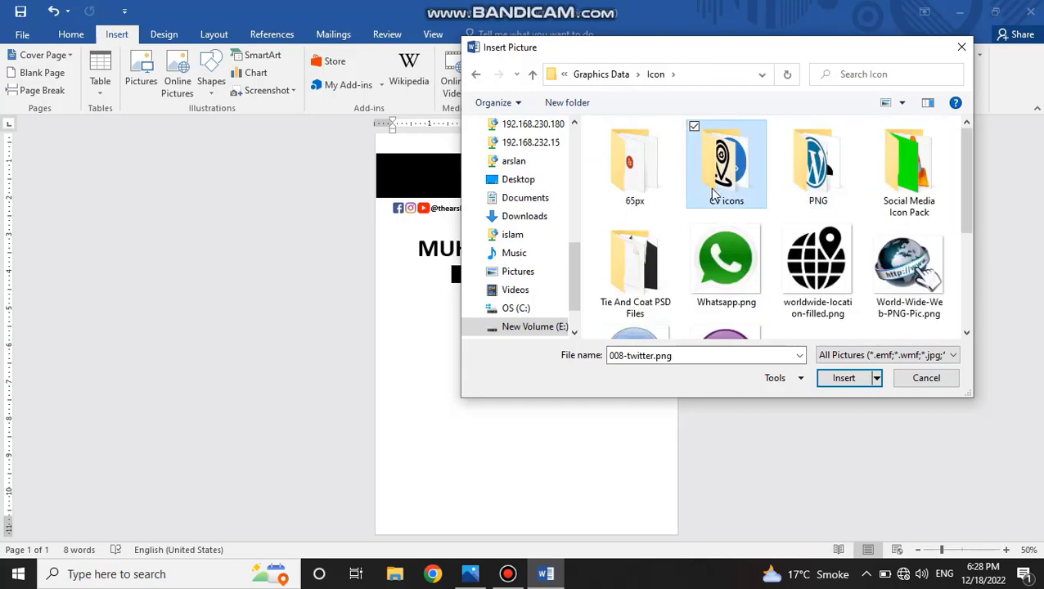
pyautogui.doubleClick(724, 176)
pyautogui.scroll(-5, 764, 233)
pyautogui.click(757, 235)
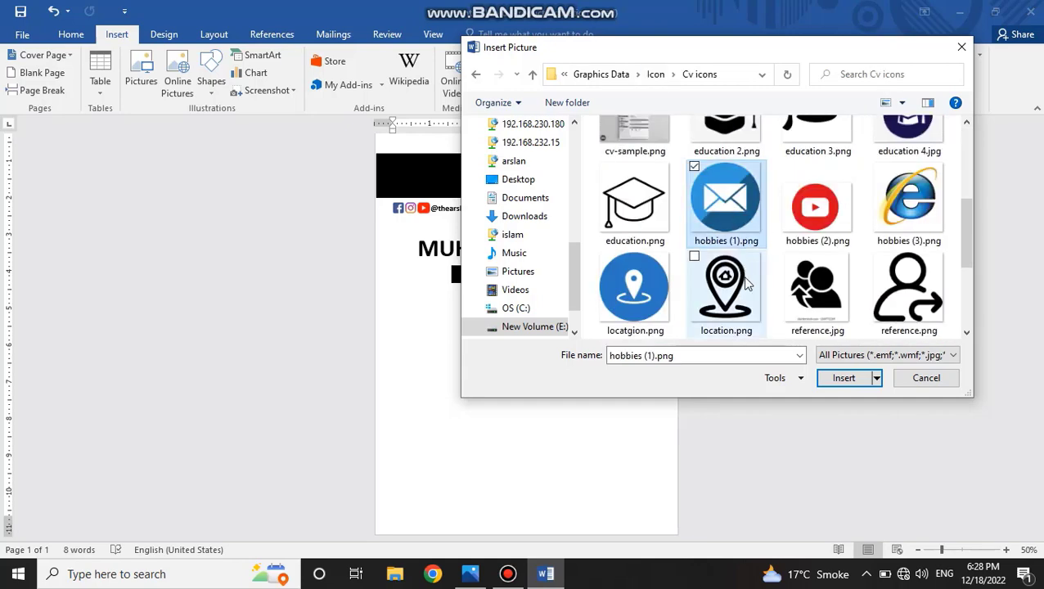
pyautogui.scroll(2, 743, 278)
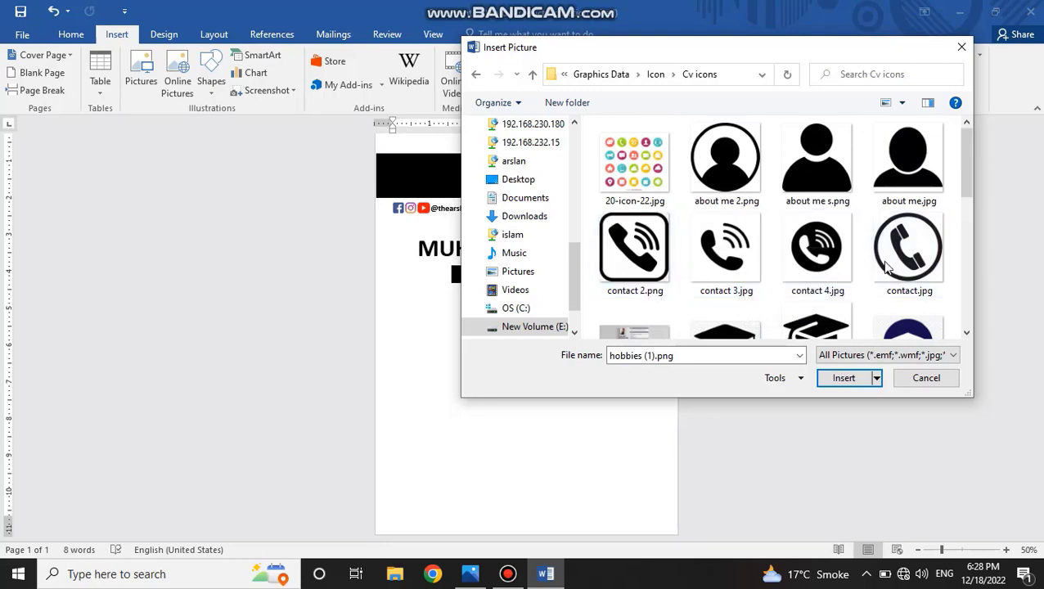
pyautogui.keyDown('ctrl'); pyautogui.click(818, 270); pyautogui.keyUp('ctrl')
pyautogui.scroll(-1, 743, 256)
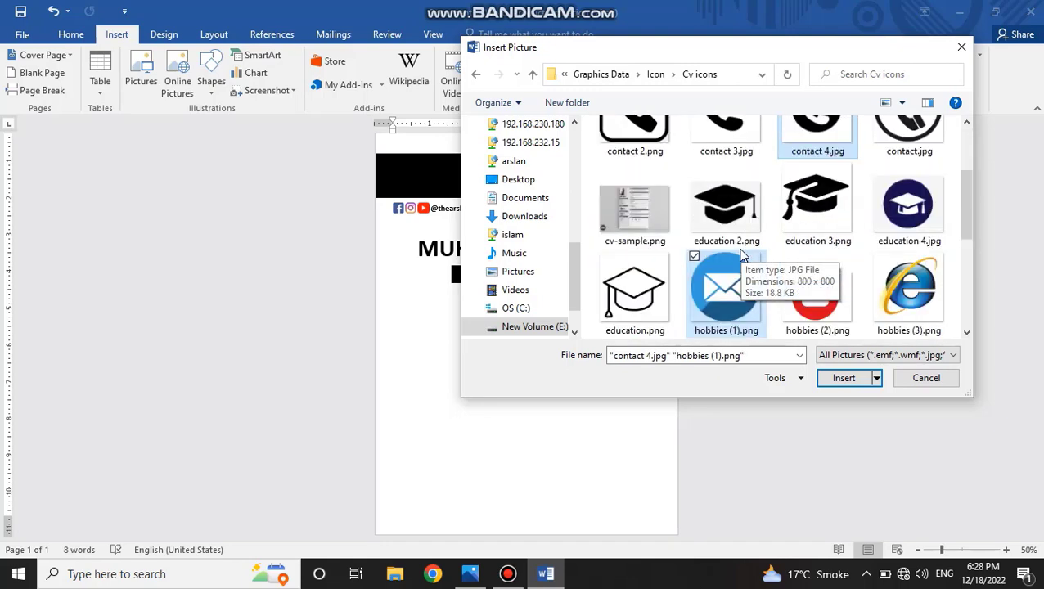
pyautogui.scroll(-2, 743, 257)
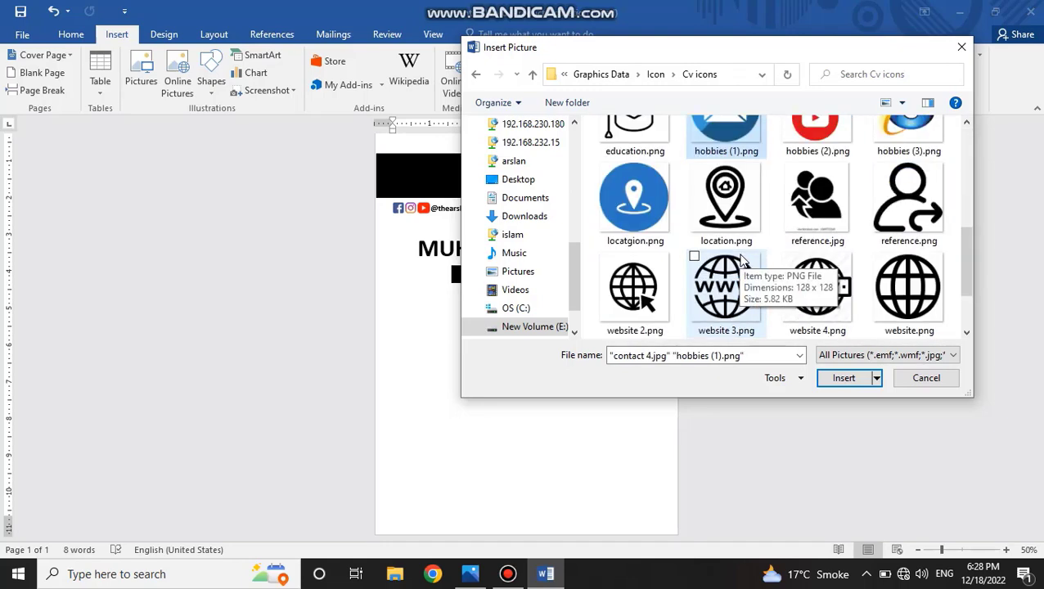
pyautogui.scroll(1, 743, 260)
pyautogui.scroll(-1, 743, 260)
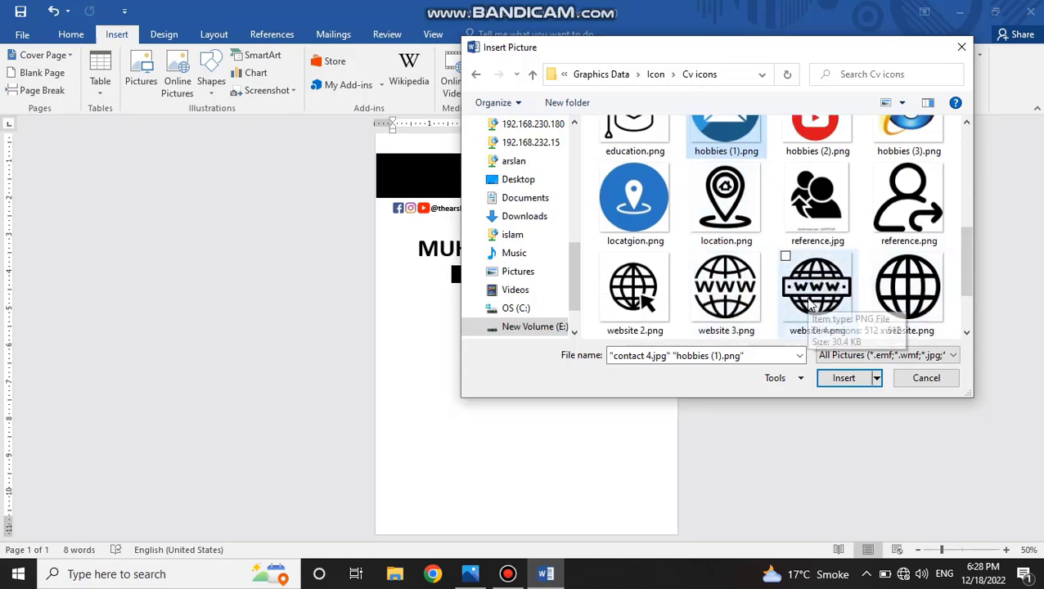
pyautogui.keyDown('ctrl'); pyautogui.click(808, 299); pyautogui.keyUp('ctrl')
pyautogui.click(845, 379)
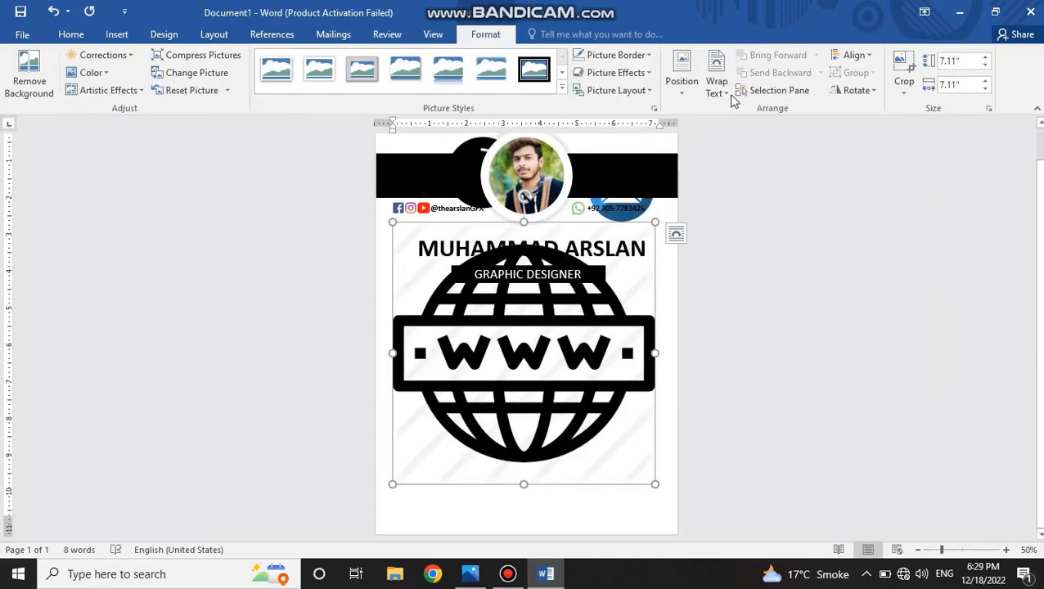
# Change the WWW globe picture's text wrapping so it moves freely, and shrink it to about 1.44 inches.
pyautogui.click(719, 90)
pyautogui.click(741, 165)
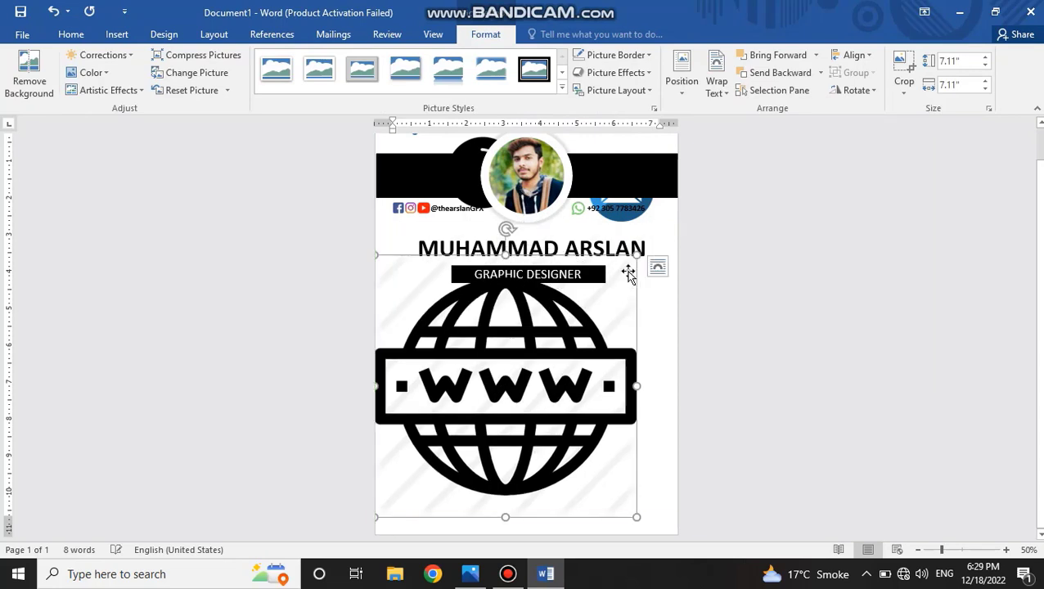
pyautogui.moveTo(583, 308); pyautogui.dragTo(429, 463)
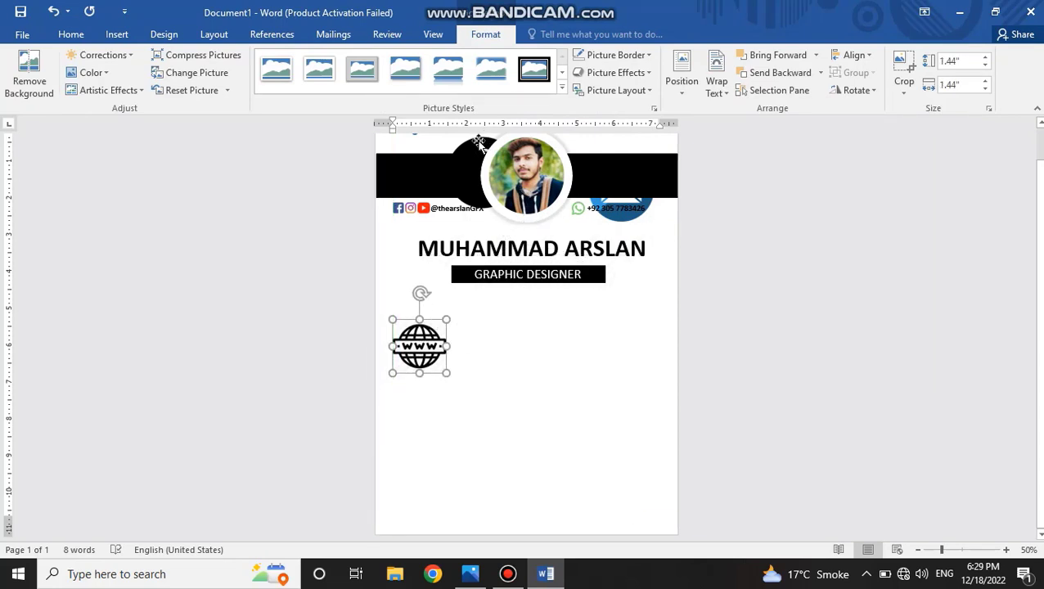
# Make the phone and envelope pictures free-floating and arrange phone, envelope and globe in a row below the job-title banner.
pyautogui.click(478, 143)
pyautogui.click(719, 90)
pyautogui.click(741, 166)
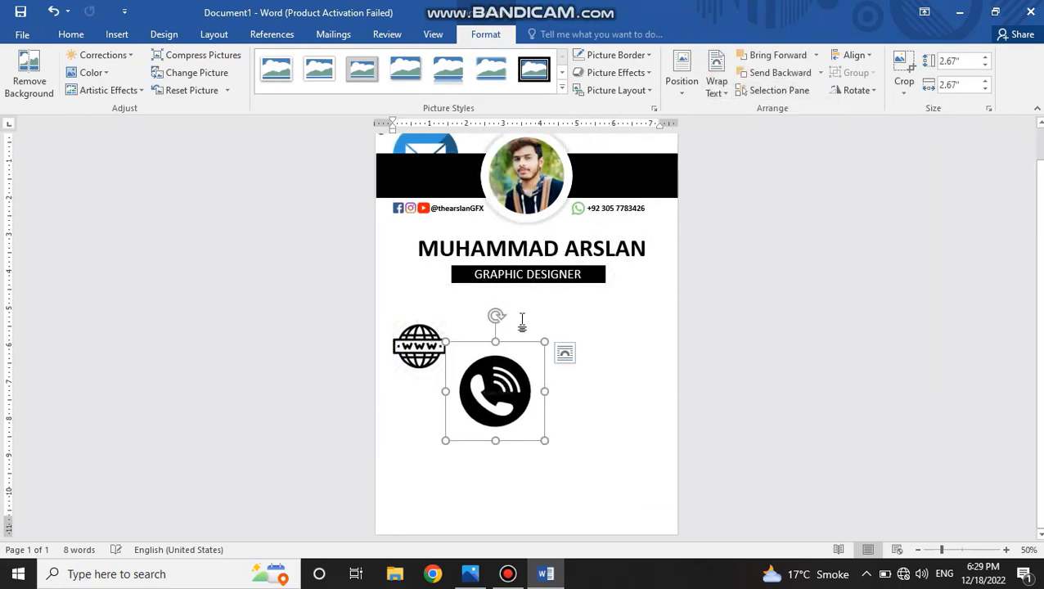
pyautogui.click(439, 147)
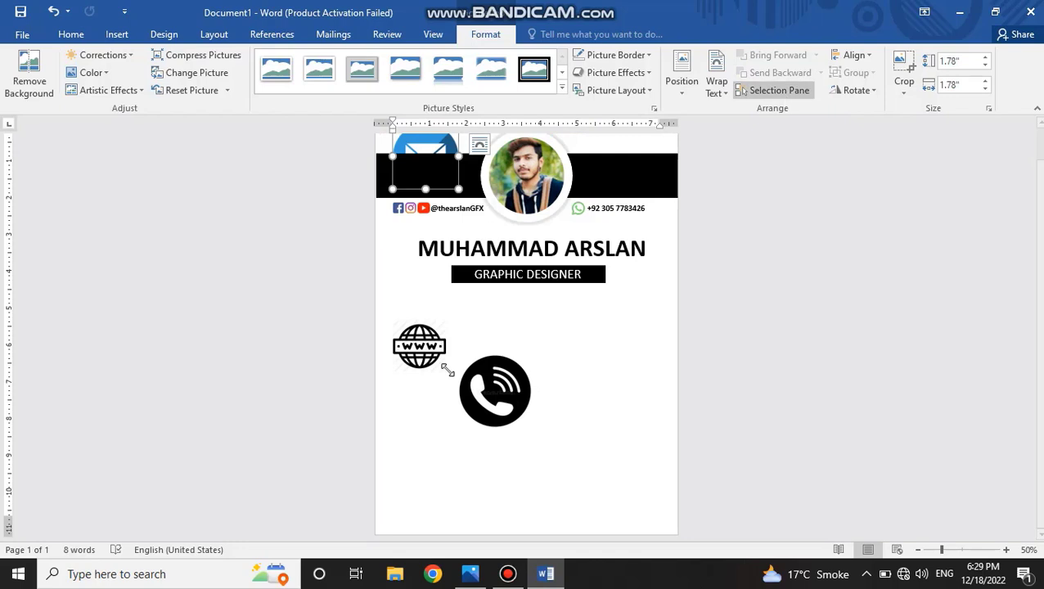
pyautogui.click(447, 369)
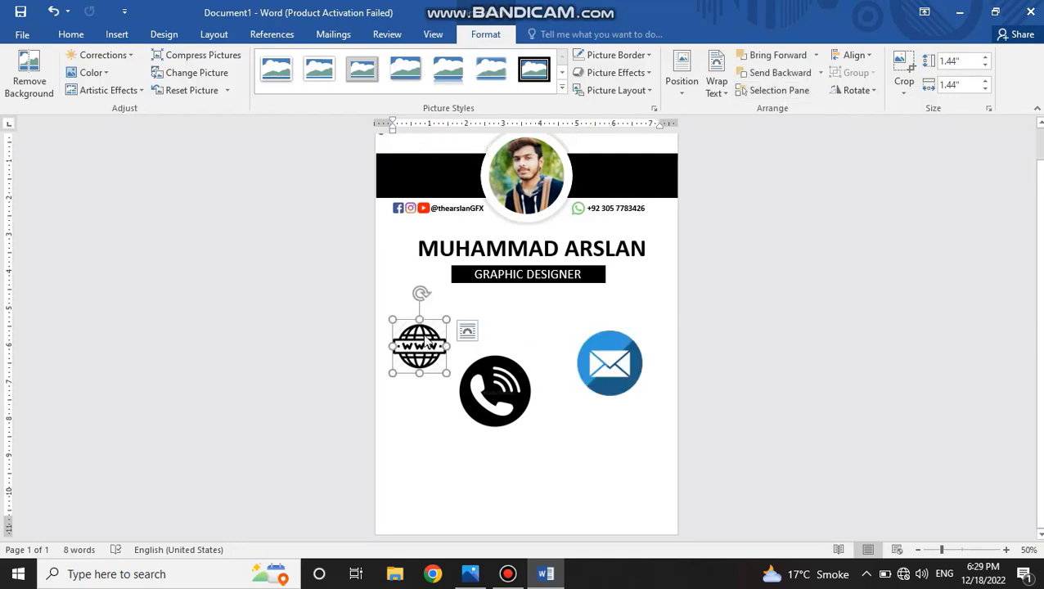
pyautogui.moveTo(425, 344); pyautogui.dragTo(568, 322)
pyautogui.moveTo(610, 364); pyautogui.dragTo(494, 328)
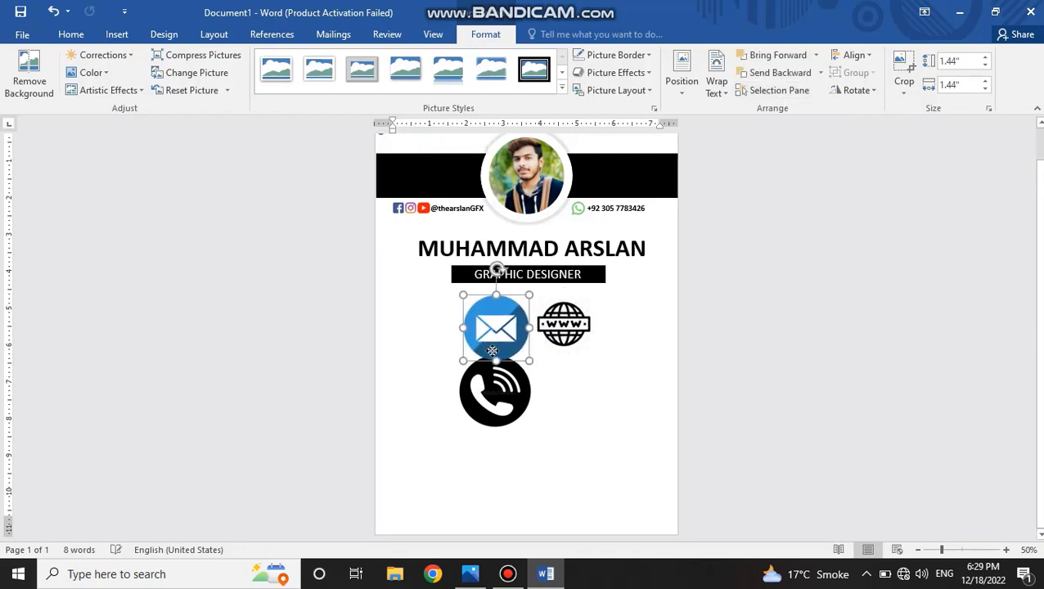
pyautogui.moveTo(494, 391); pyautogui.dragTo(424, 332)
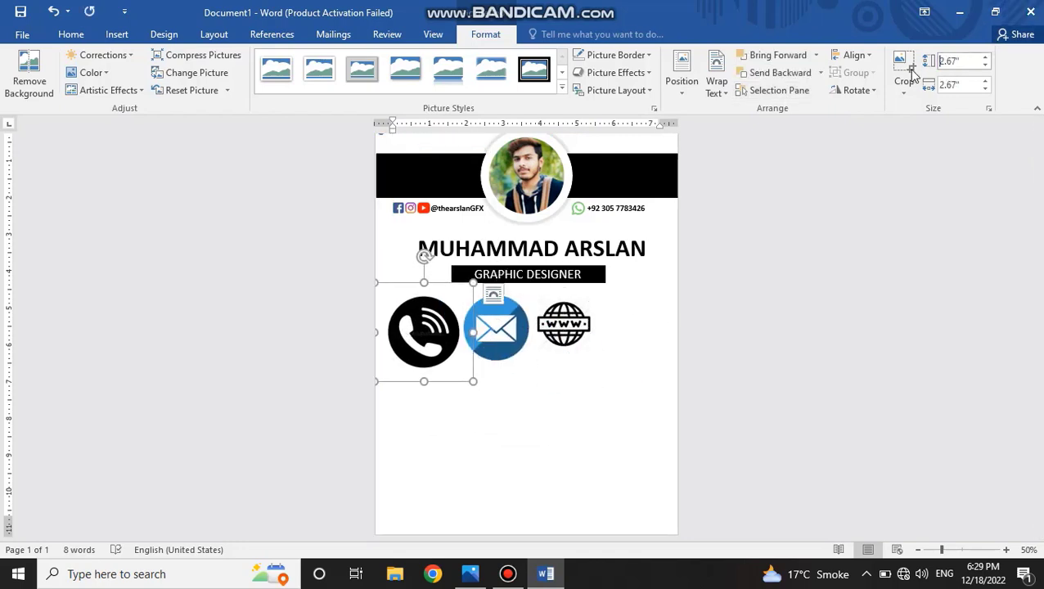
# Resize the phone icon to 0.5 inch and move it just below the left end of the job-title banner.
pyautogui.click(949, 62)
pyautogui.click(959, 61)
pyautogui.hotkey('ctrl', 'a')
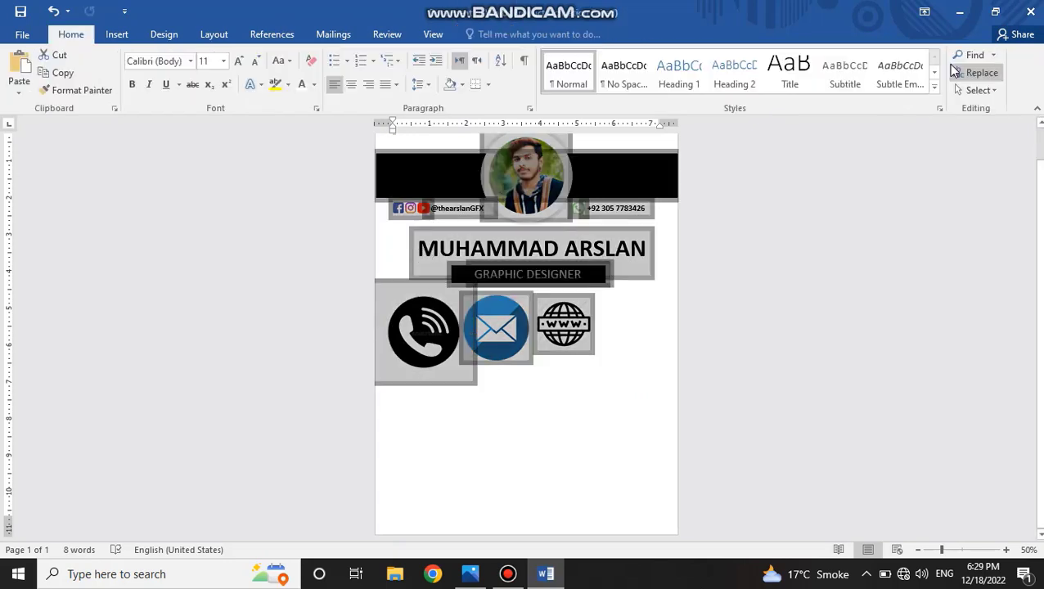
pyautogui.doubleClick(432, 329)
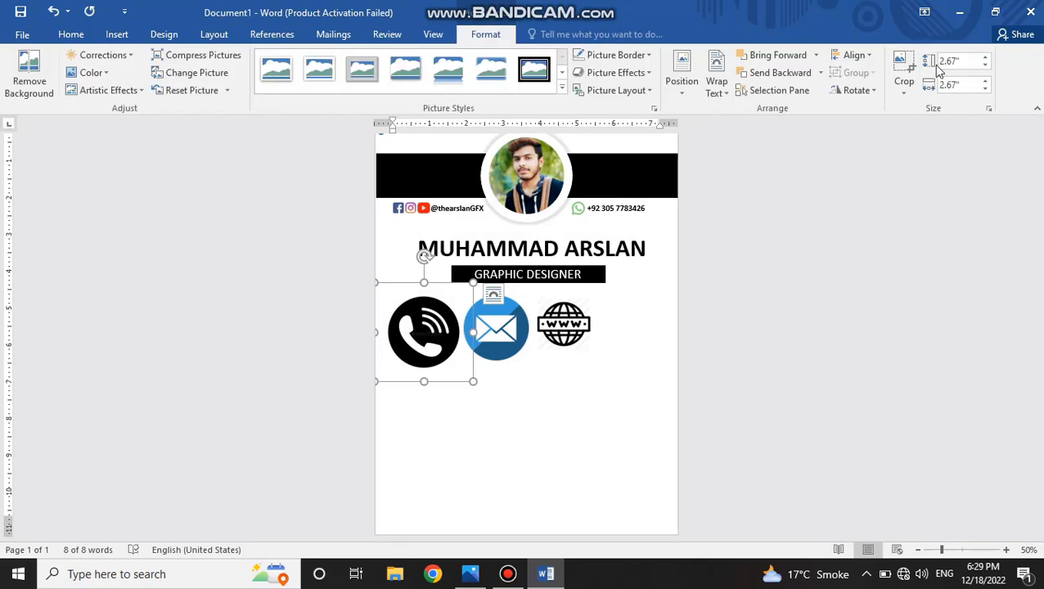
pyautogui.press('BackSpace')
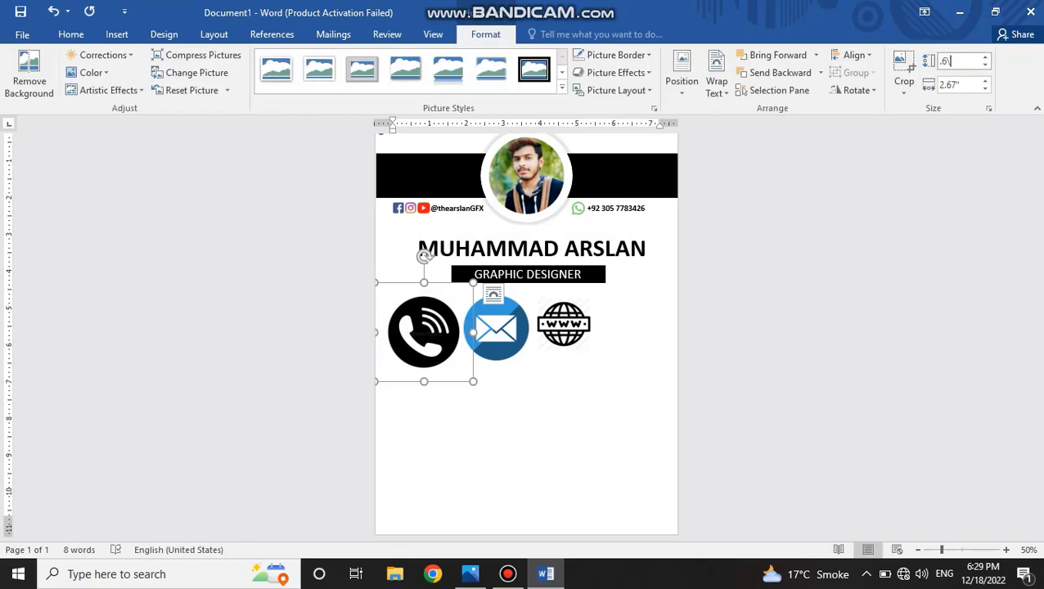
pyautogui.write('.5')
pyautogui.press('Tab')
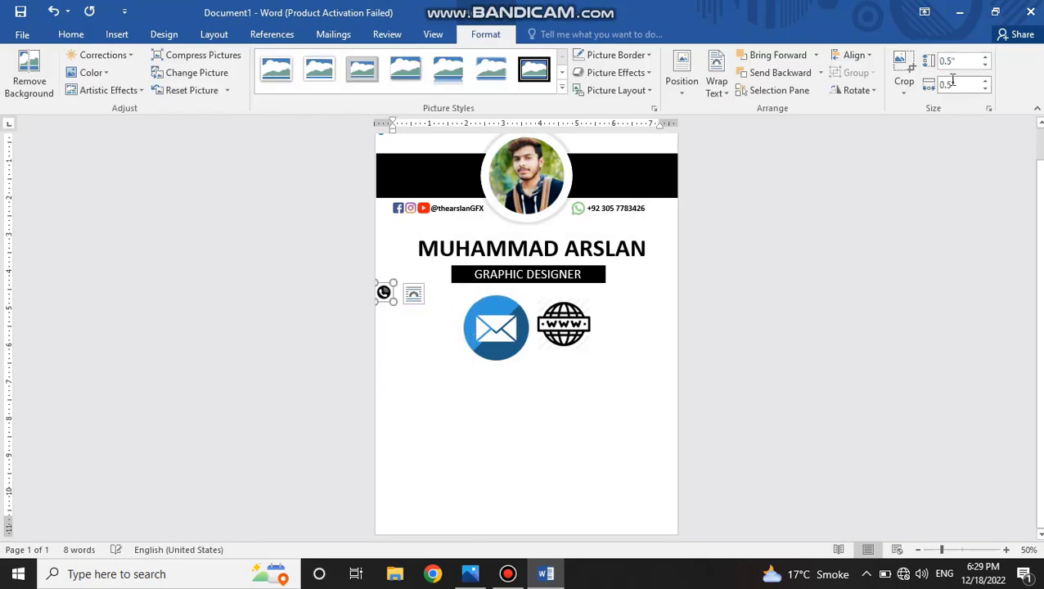
pyautogui.click(947, 82)
pyautogui.moveTo(385, 301); pyautogui.dragTo(447, 303)
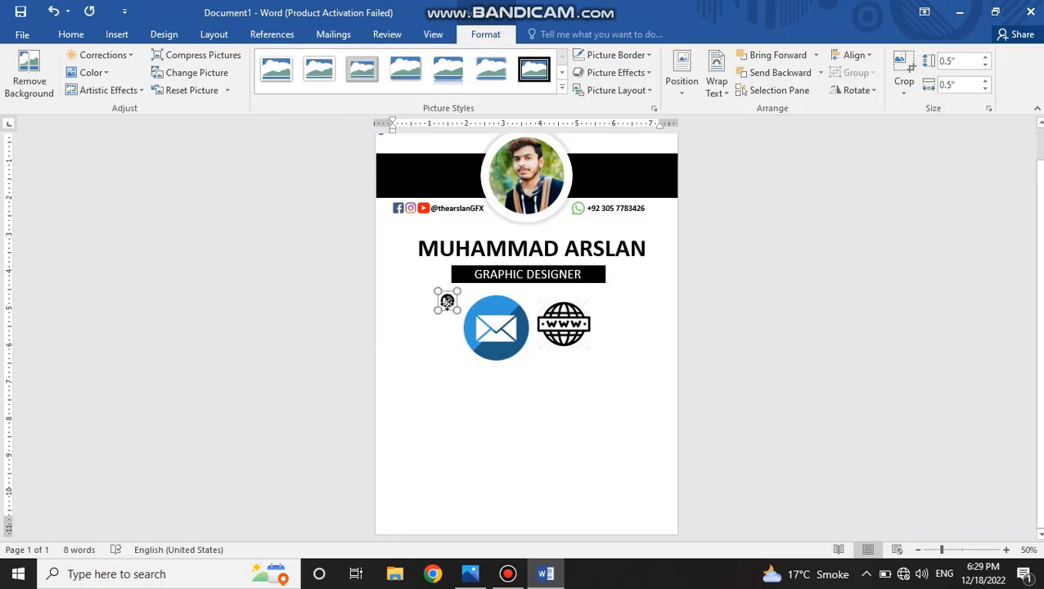
# Resize the envelope icon and the WWW globe icon to 0.5 inch each.
pyautogui.click(507, 352)
pyautogui.click(962, 64)
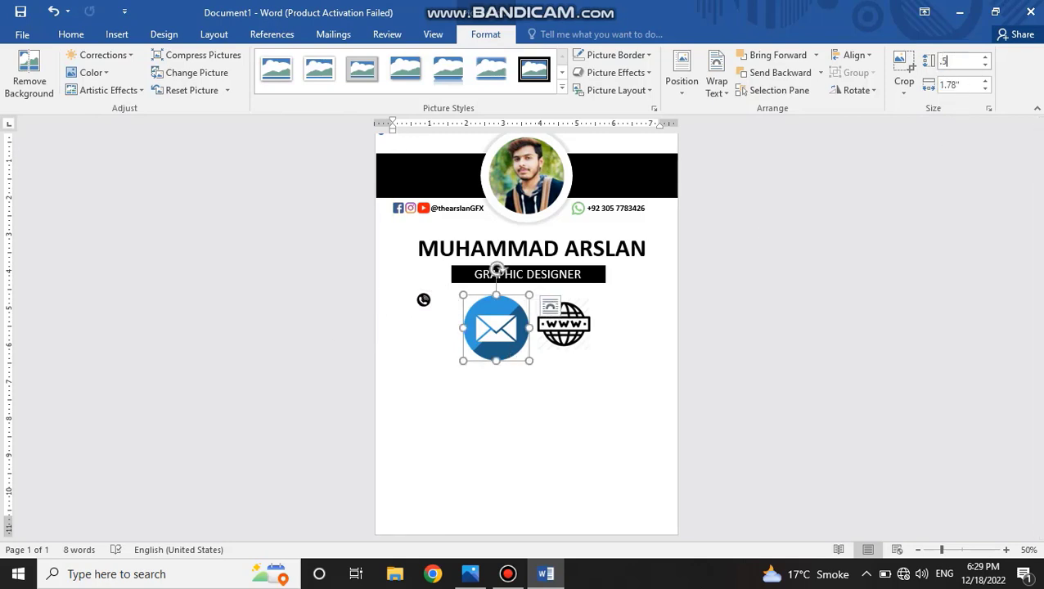
pyautogui.write('.5')
pyautogui.press('Return')
pyautogui.click(556, 343)
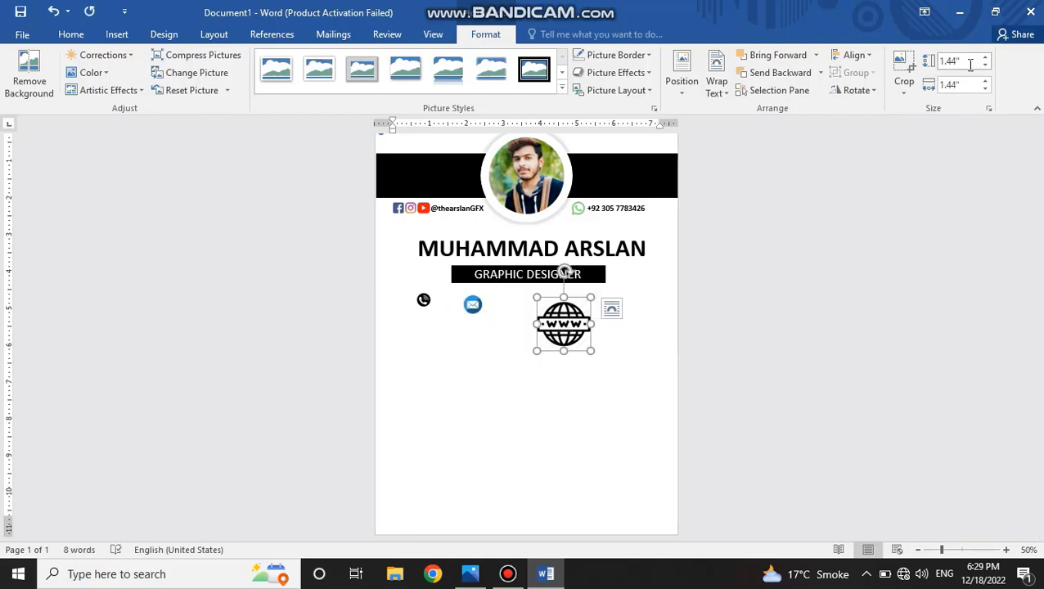
pyautogui.write('.5')
pyautogui.press('Return')
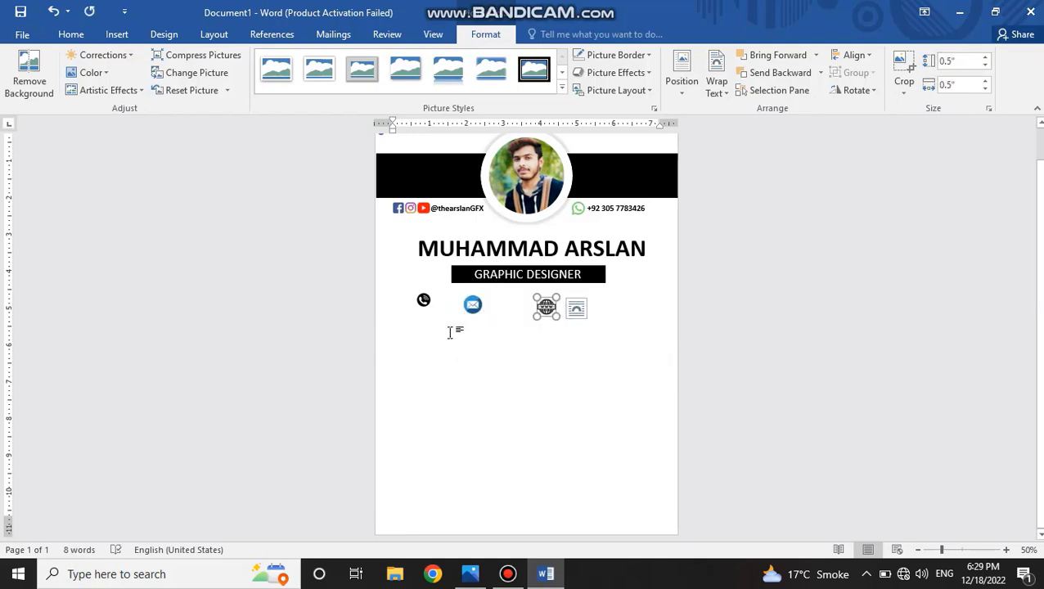
# Move the envelope icon level with the phone icon, closer to the globe, and recolour it black and white.
pyautogui.moveTo(473, 305); pyautogui.dragTo(503, 301)
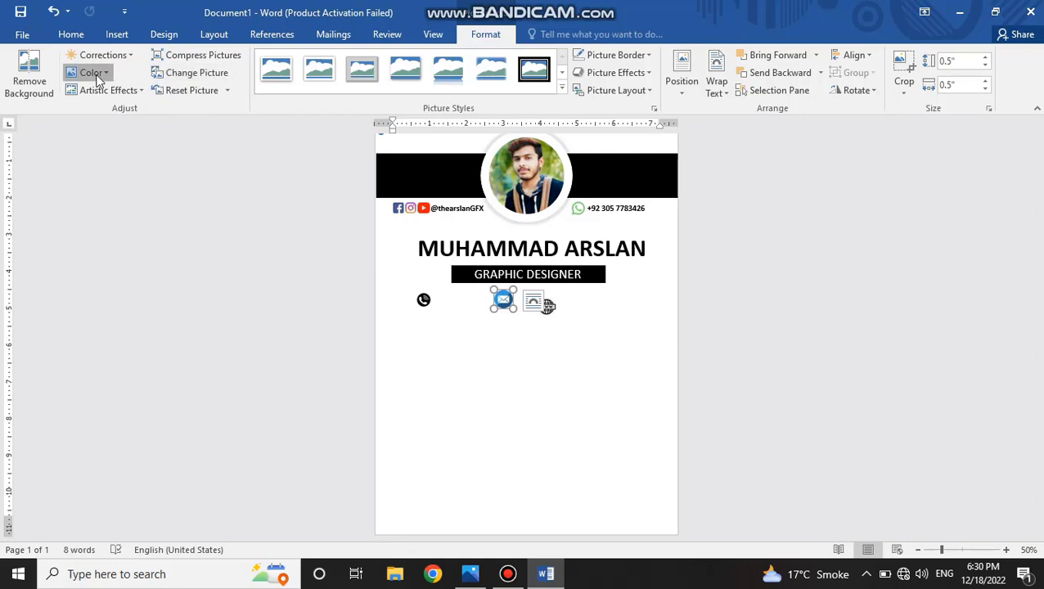
pyautogui.click(97, 75)
pyautogui.click(419, 266)
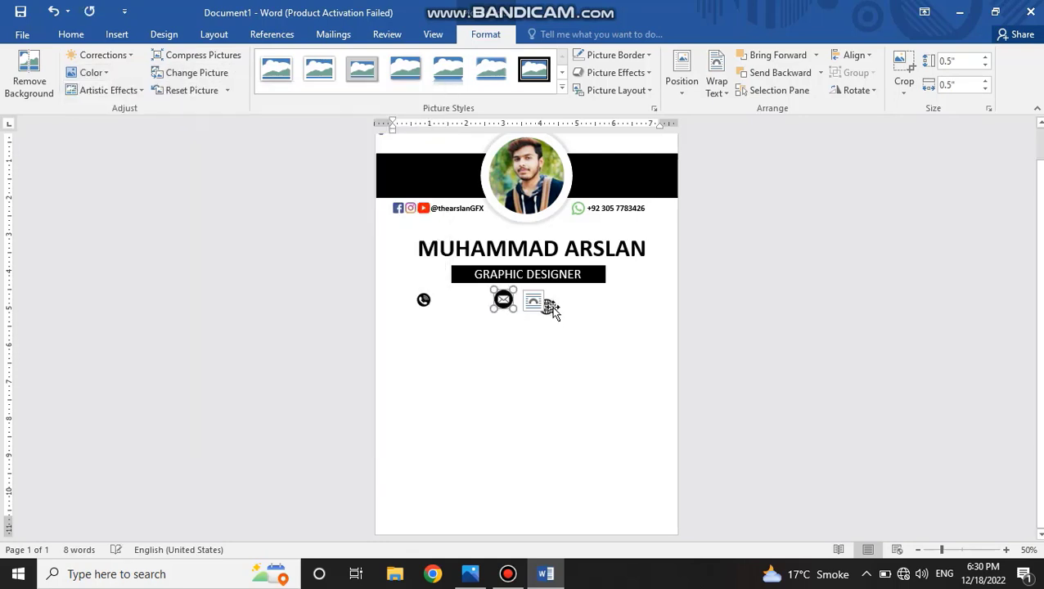
# Spread the icons below the job-title banner: globe under its right end, envelope centred, and the phone icon enlarged under its left end.
pyautogui.moveTo(552, 308); pyautogui.dragTo(591, 299)
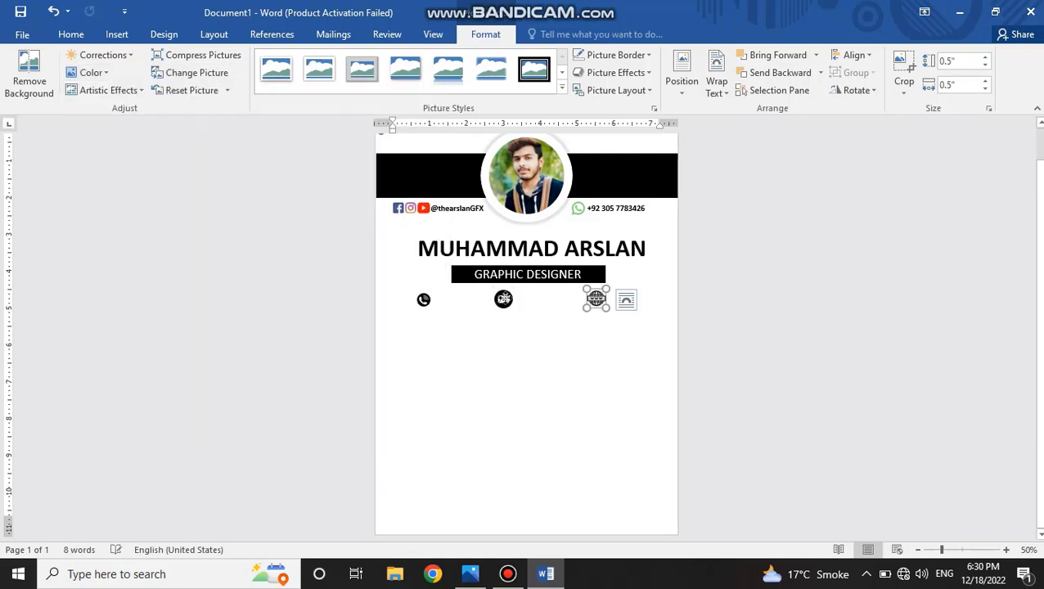
pyautogui.click(505, 299)
pyautogui.click(419, 302)
pyautogui.moveTo(433, 290); pyautogui.dragTo(437, 285)
pyautogui.click(455, 329)
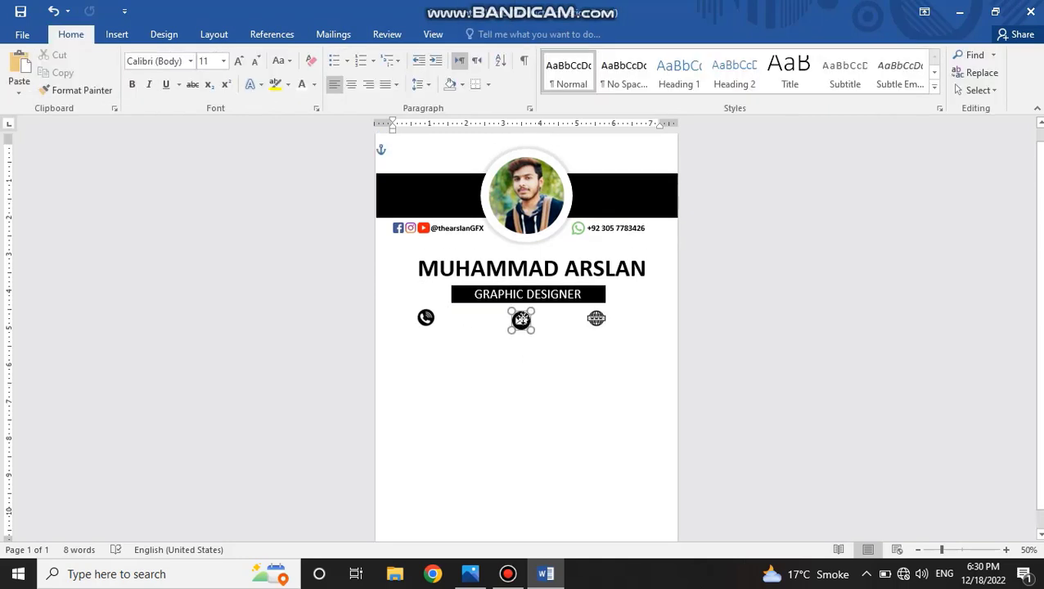
pyautogui.click(593, 326)
pyautogui.moveTo(434, 324); pyautogui.dragTo(459, 319)
pyautogui.click(522, 361)
# Duplicate the WhatsApp number text box, placing one copy beside the phone icon and another below the envelope icon.
pyautogui.click(624, 226)
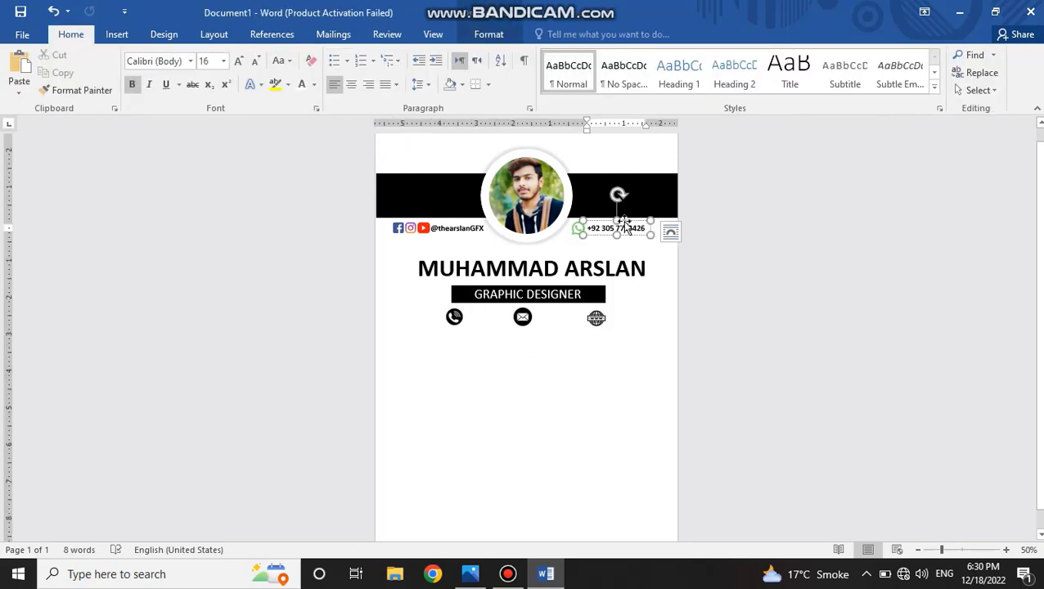
pyautogui.moveTo(631, 232); pyautogui.dragTo(552, 341)
pyautogui.click(489, 332)
pyautogui.click(549, 330)
pyautogui.click(499, 322)
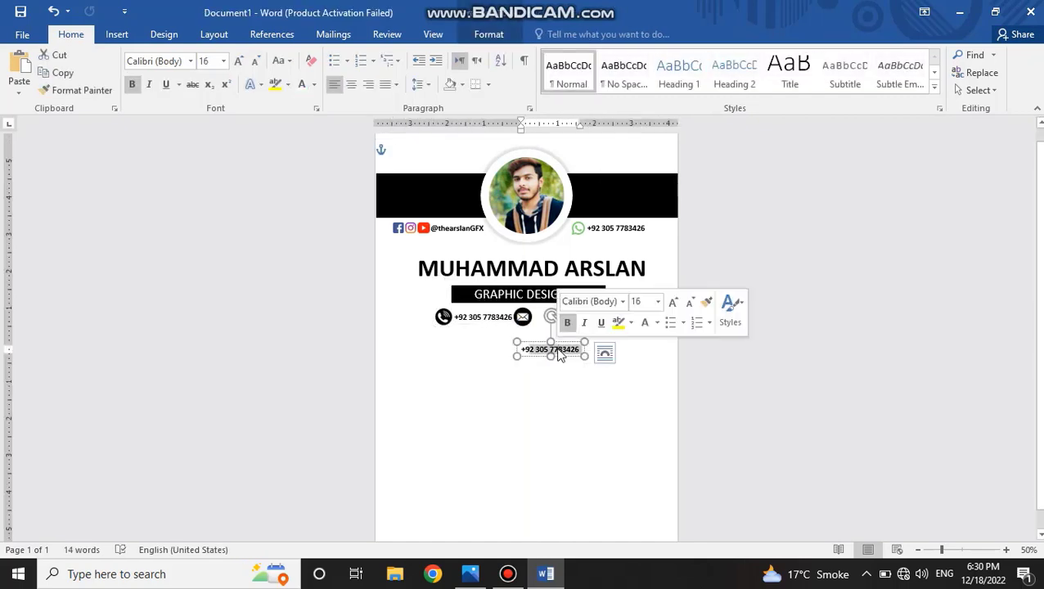
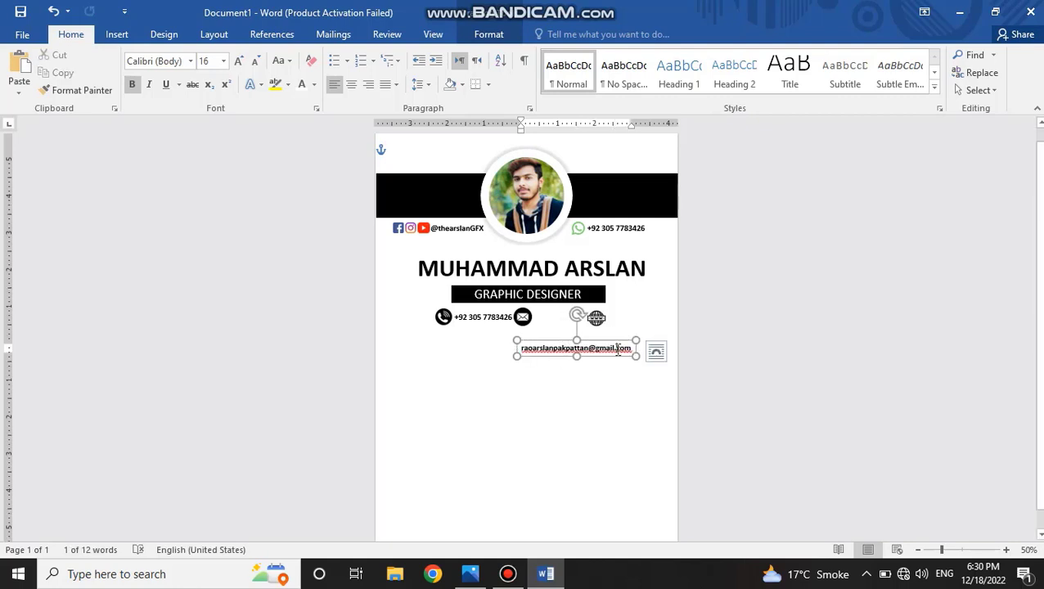
# Replace the text in that box with the contact's @ username and place the box beside the envelope icon.
pyautogui.doubleClick(590, 348)
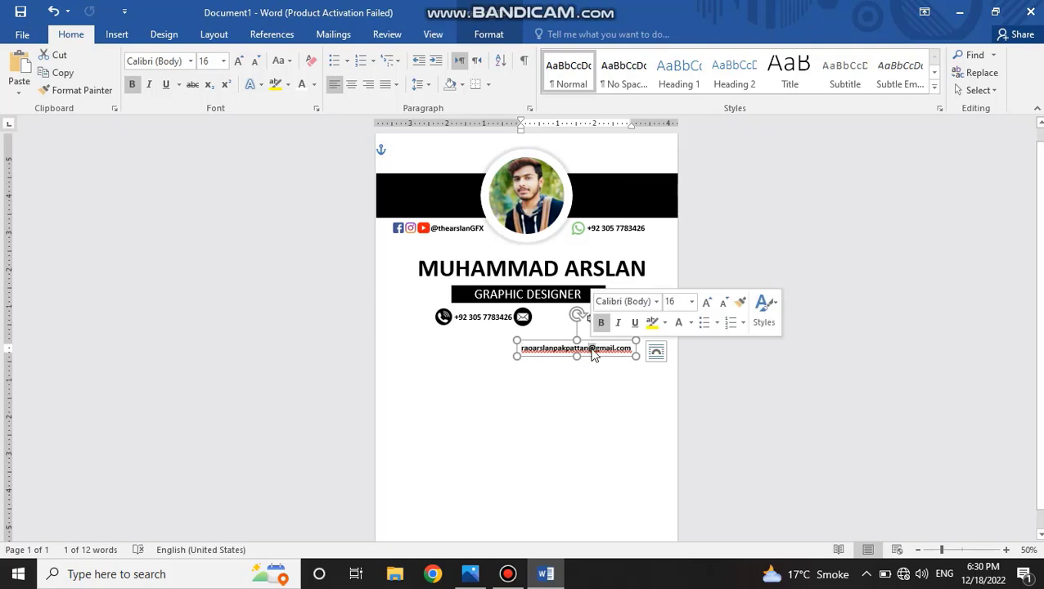
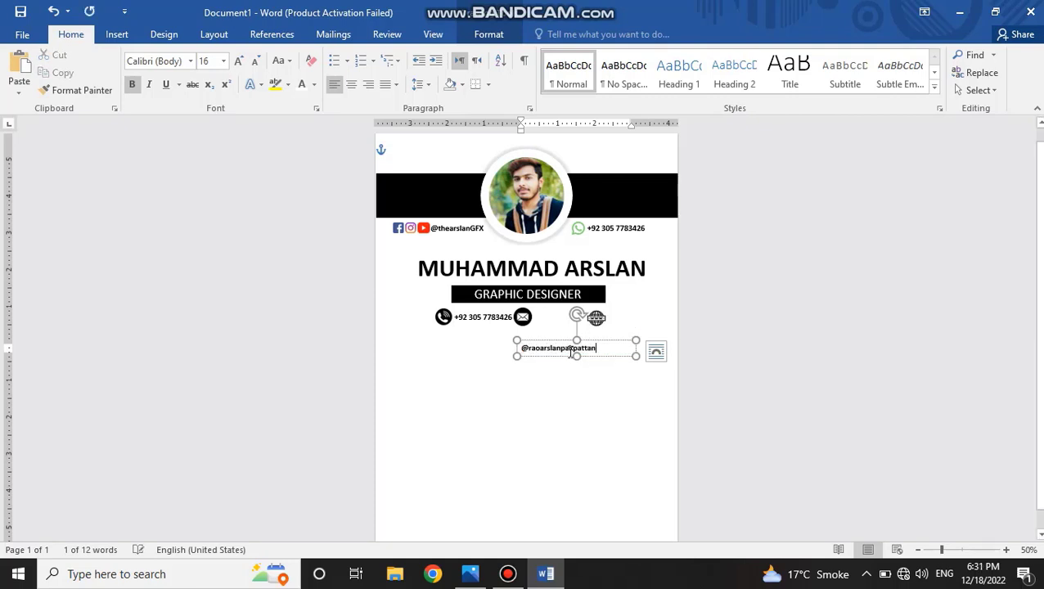
pyautogui.moveTo(590, 340); pyautogui.dragTo(600, 311)
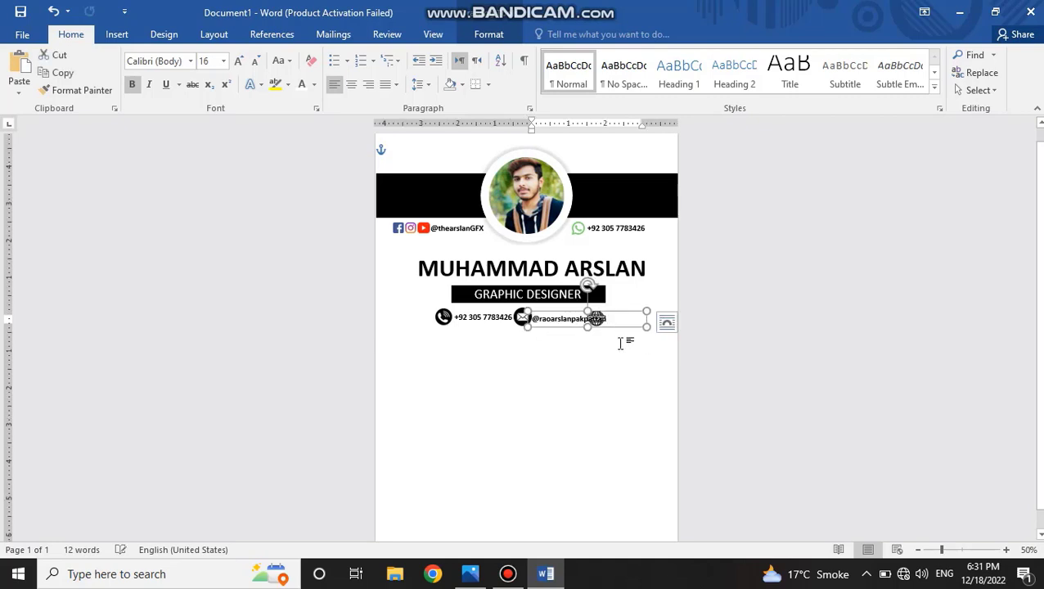
pyautogui.click(621, 345)
pyautogui.click(598, 315)
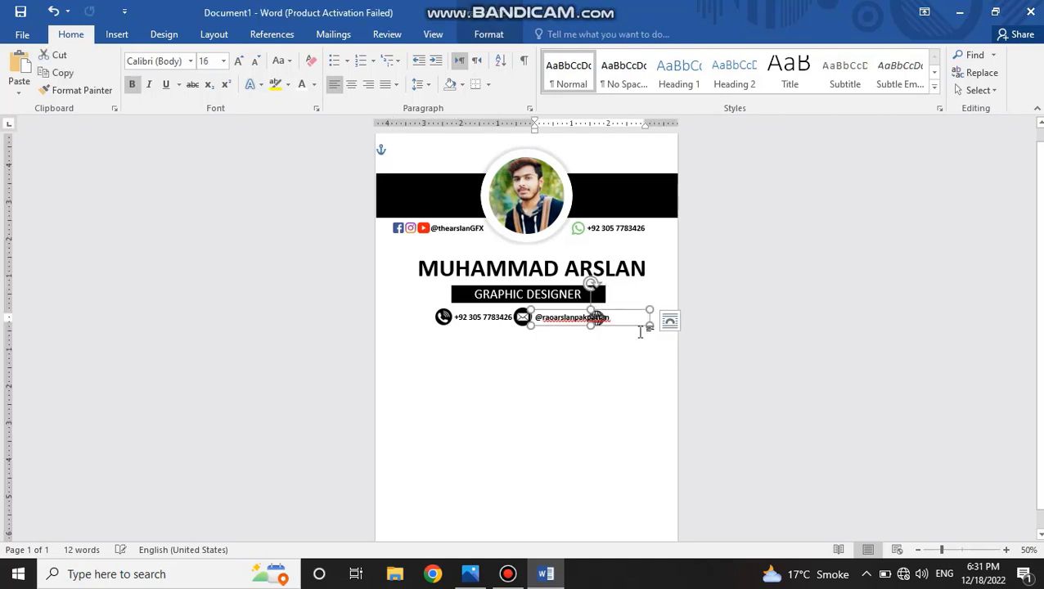
# Narrow the username text box to fit its text and move the globe icon to its right end.
pyautogui.moveTo(646, 324); pyautogui.dragTo(584, 314)
pyautogui.click(588, 329)
pyautogui.click(622, 319)
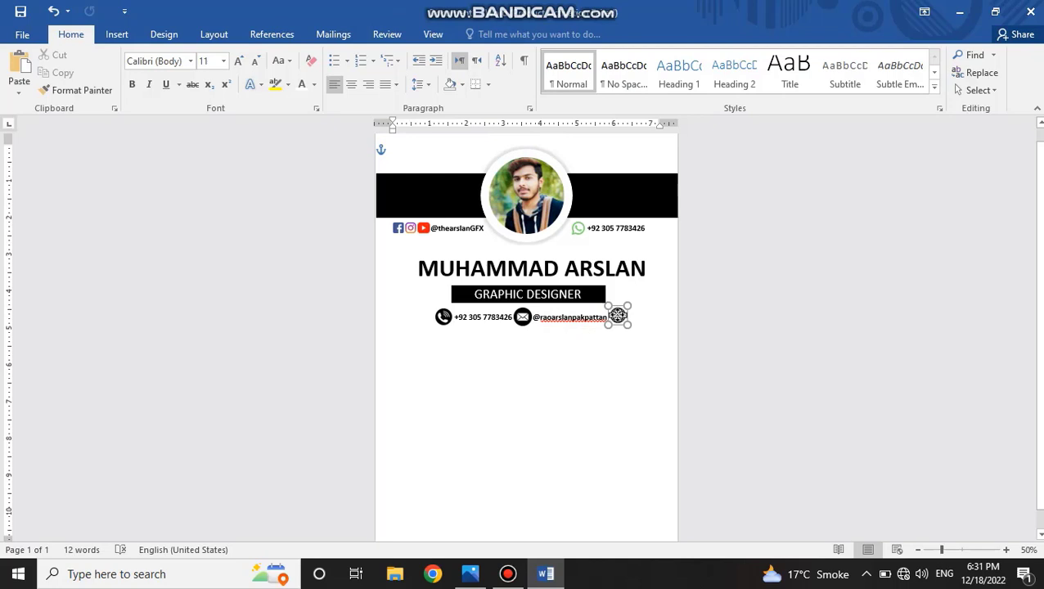
pyautogui.moveTo(573, 317); pyautogui.dragTo(586, 342)
pyautogui.tripleClick(586, 342)
pyautogui.write('www.')
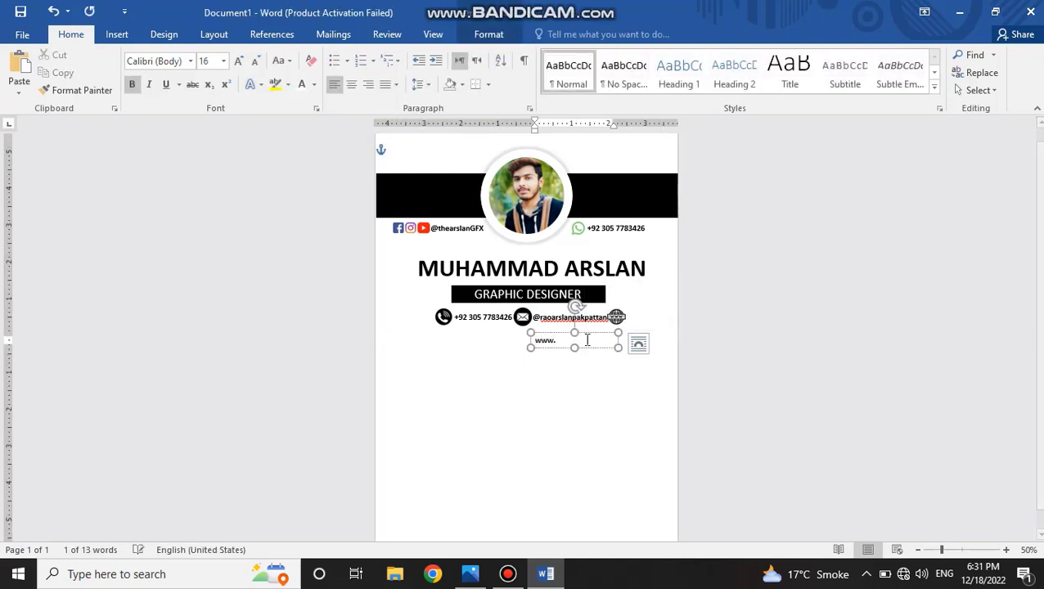
pyautogui.write('abe')
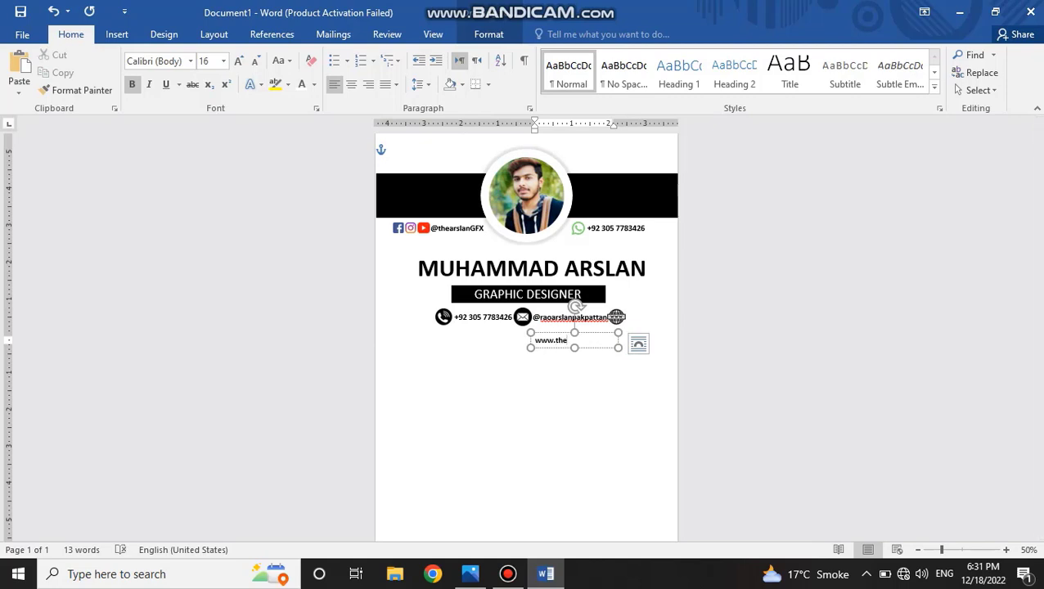
pyautogui.write('arslangfx.co')
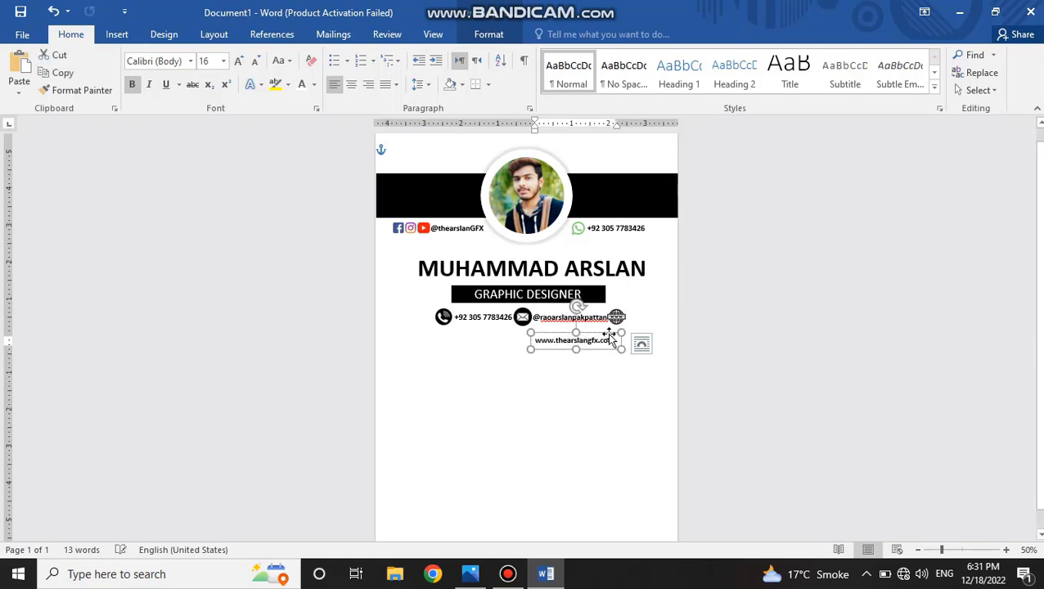
pyautogui.moveTo(611, 338); pyautogui.dragTo(678, 309)
pyautogui.hotkey('ctrl', 'z')
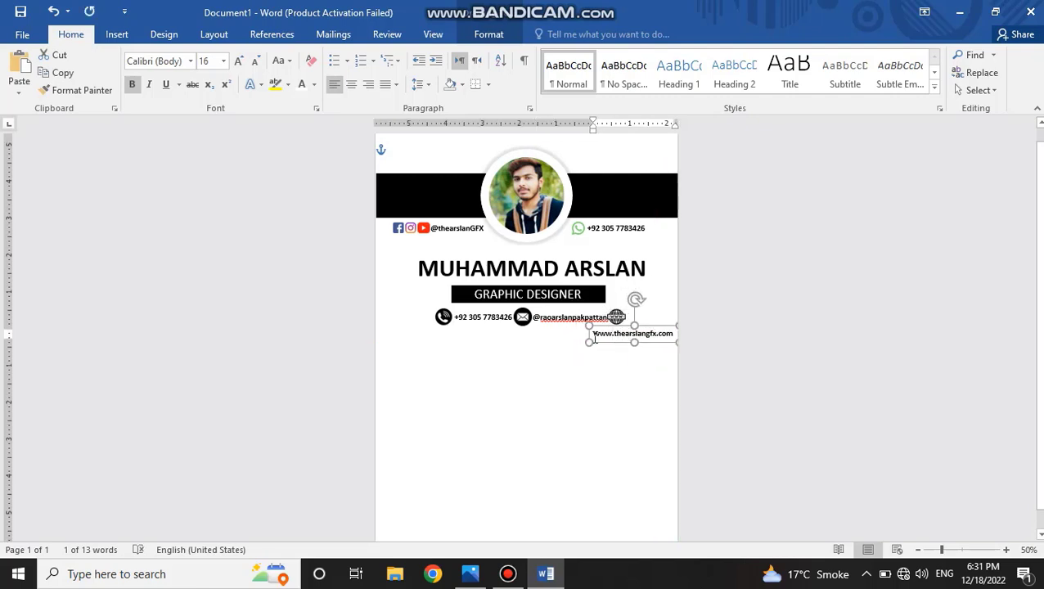
pyautogui.doubleClick(595, 335)
pyautogui.press('Delete')
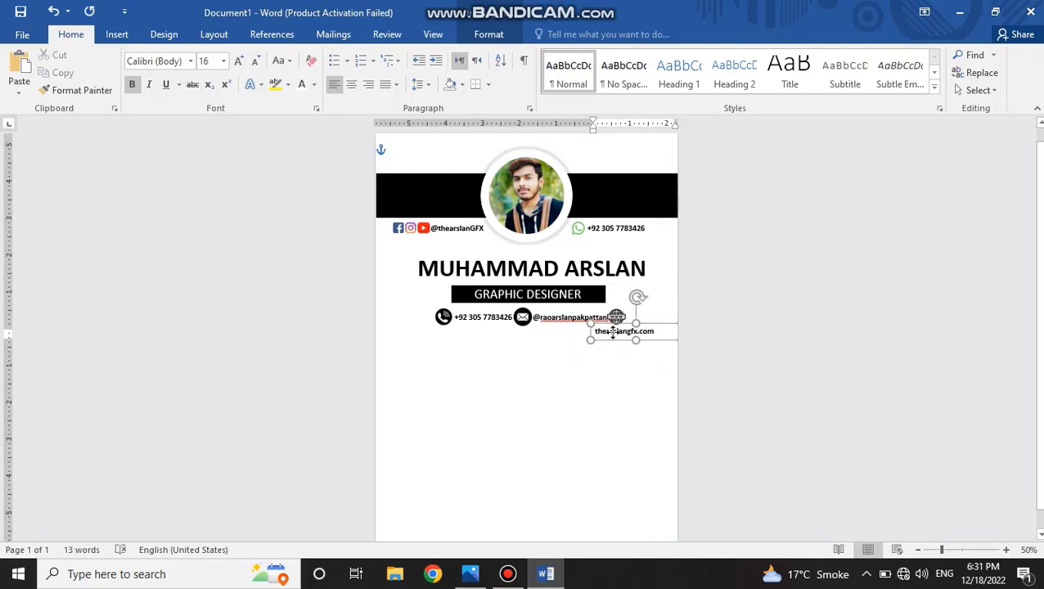
pyautogui.moveTo(613, 331); pyautogui.dragTo(611, 339)
# Select the phone icon, number box, envelope and globe together and shift them slightly left to free room for the website.
pyautogui.click(442, 317)
pyautogui.click(464, 322)
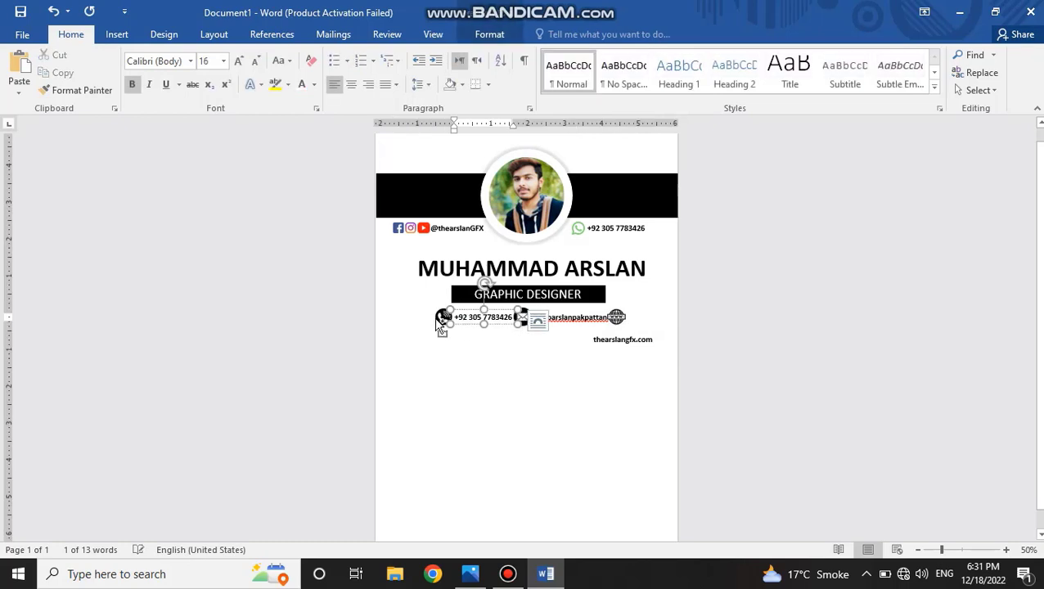
pyautogui.keyDown('shift'); pyautogui.click(441, 322); pyautogui.keyUp('shift')
pyautogui.click(554, 319)
pyautogui.click(550, 311)
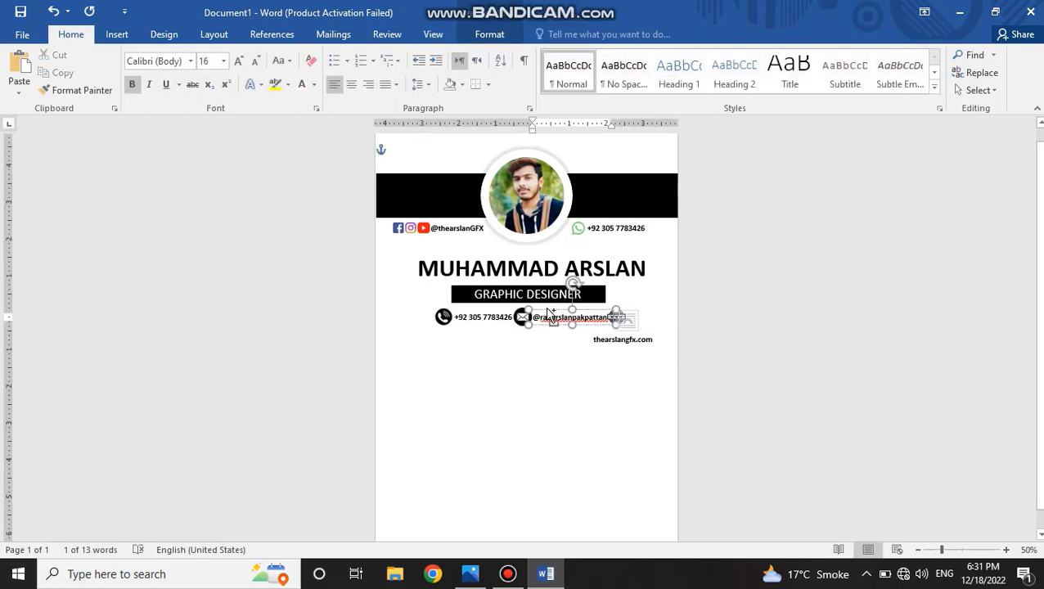
pyautogui.keyDown('shift'); pyautogui.click(520, 322); pyautogui.keyUp('shift')
pyautogui.click(500, 317)
pyautogui.click(484, 311)
pyautogui.keyDown('shift'); pyautogui.click(443, 318); pyautogui.keyUp('shift')
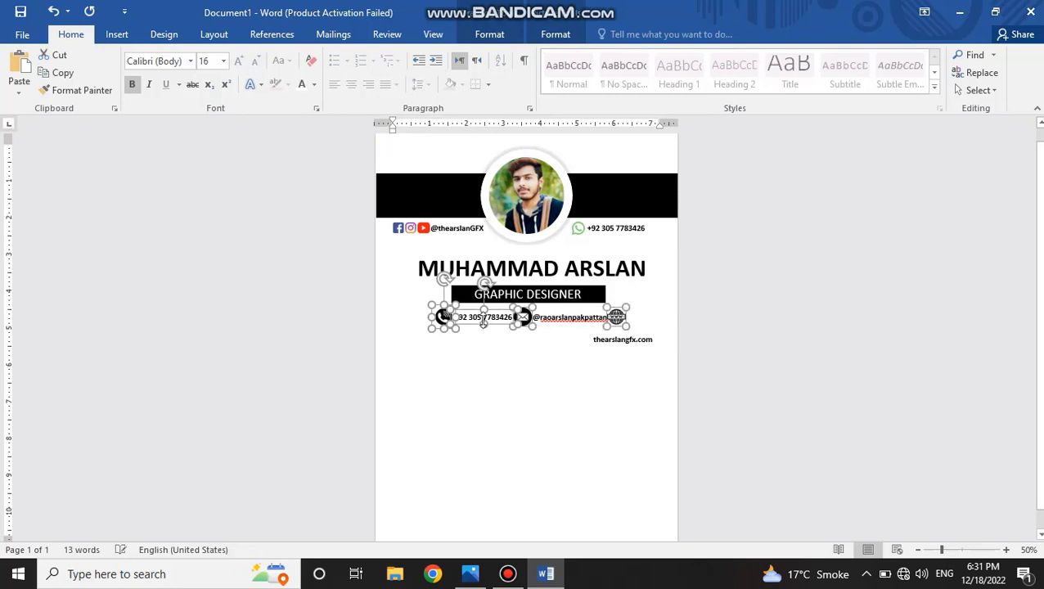
pyautogui.moveTo(522, 324); pyautogui.dragTo(483, 327)
pyautogui.press('Right')
pyautogui.press('Right')
pyautogui.press('Right')
pyautogui.press('Right')
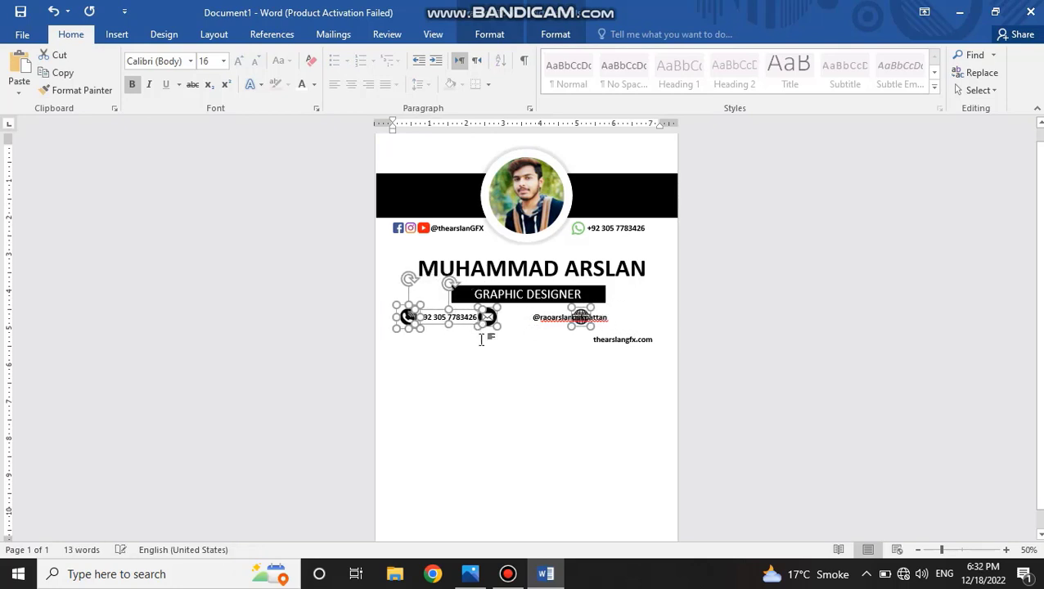
pyautogui.press('Right')
pyautogui.click(556, 333)
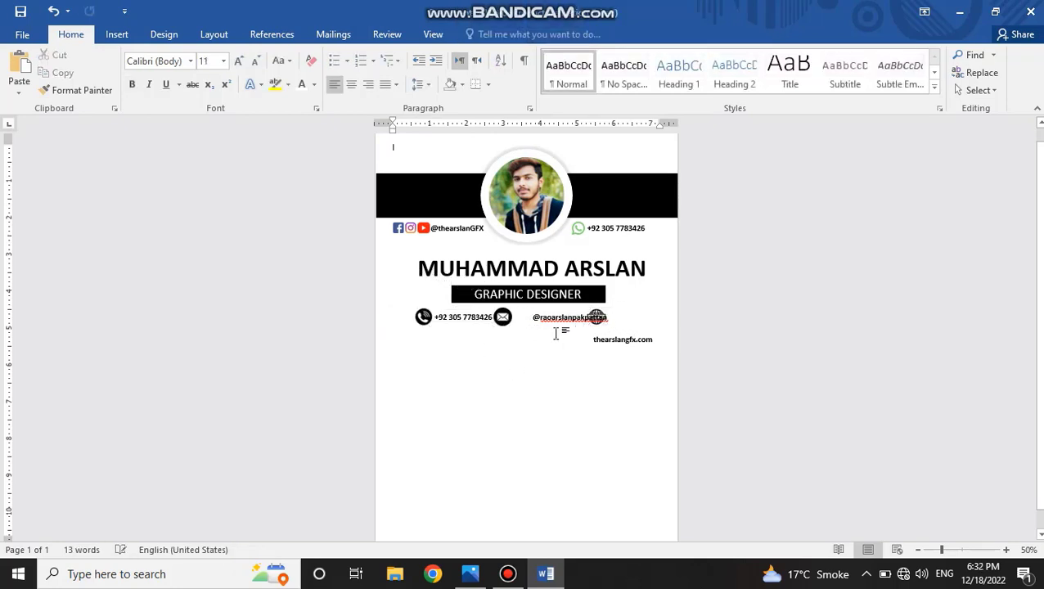
# Move the username text box beside the envelope icon and the website text box beside the globe icon.
pyautogui.click(564, 317)
pyautogui.moveTo(586, 311); pyautogui.dragTo(623, 313)
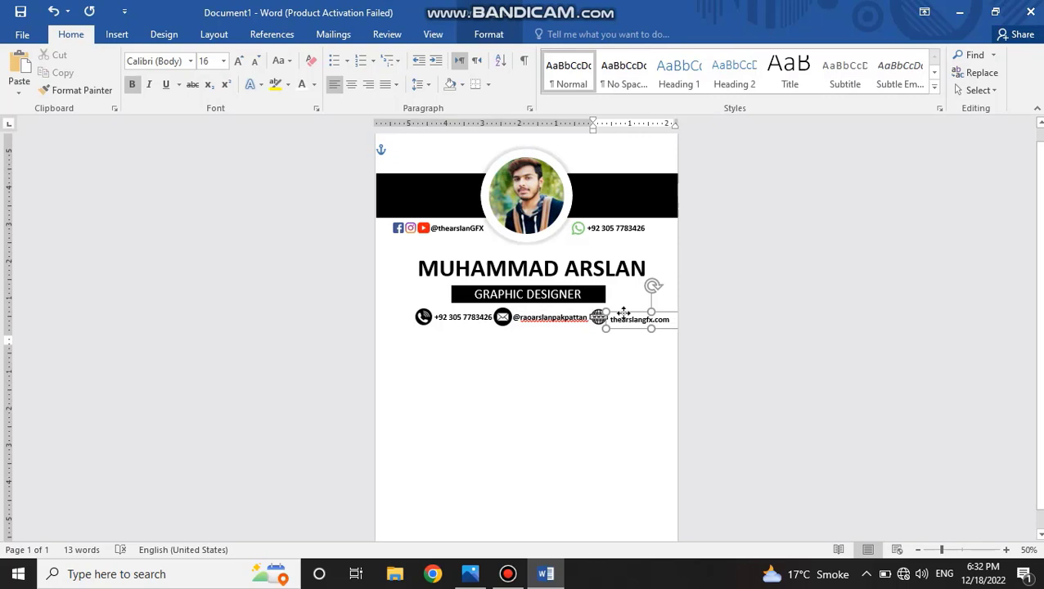
pyautogui.click(589, 354)
# Draw a thin rectangle about 0.05" high and 7.33" wide across the page below the contact row.
pyautogui.scroll(-1, 565, 366)
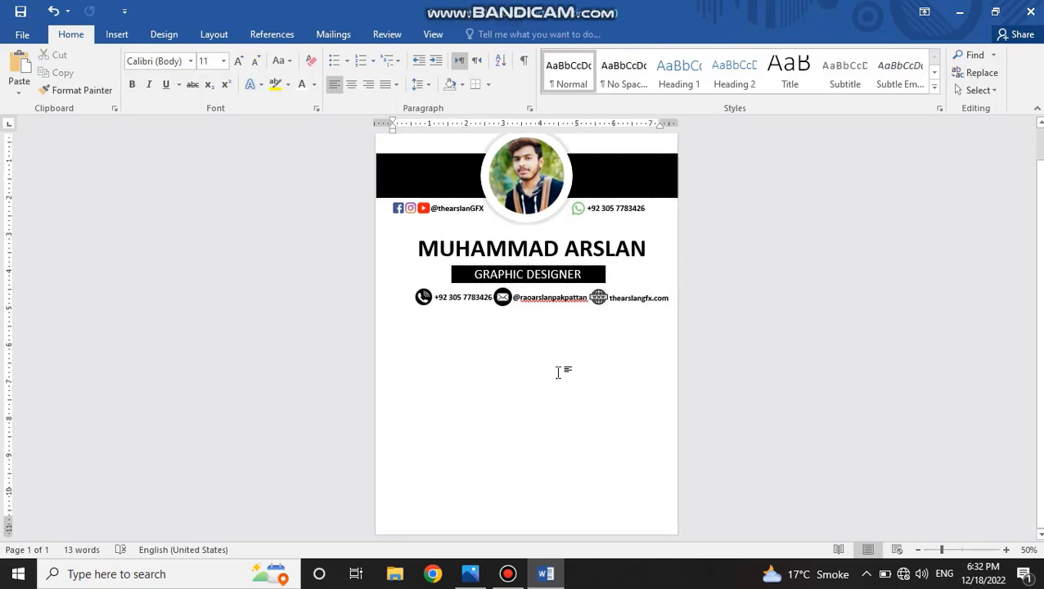
pyautogui.click(124, 11)
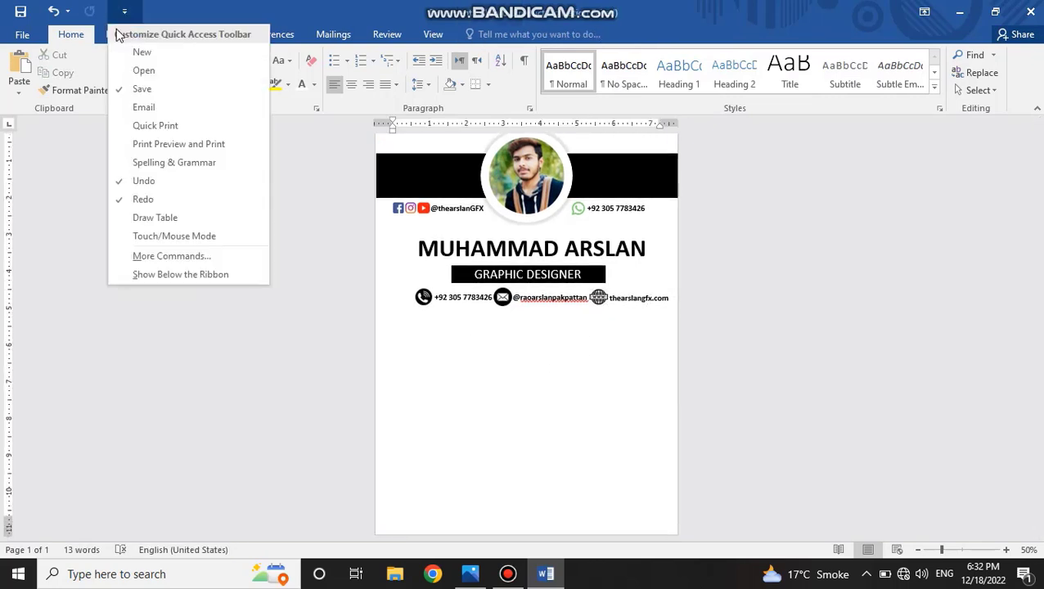
pyautogui.click(117, 34)
pyautogui.click(211, 74)
pyautogui.click(220, 123)
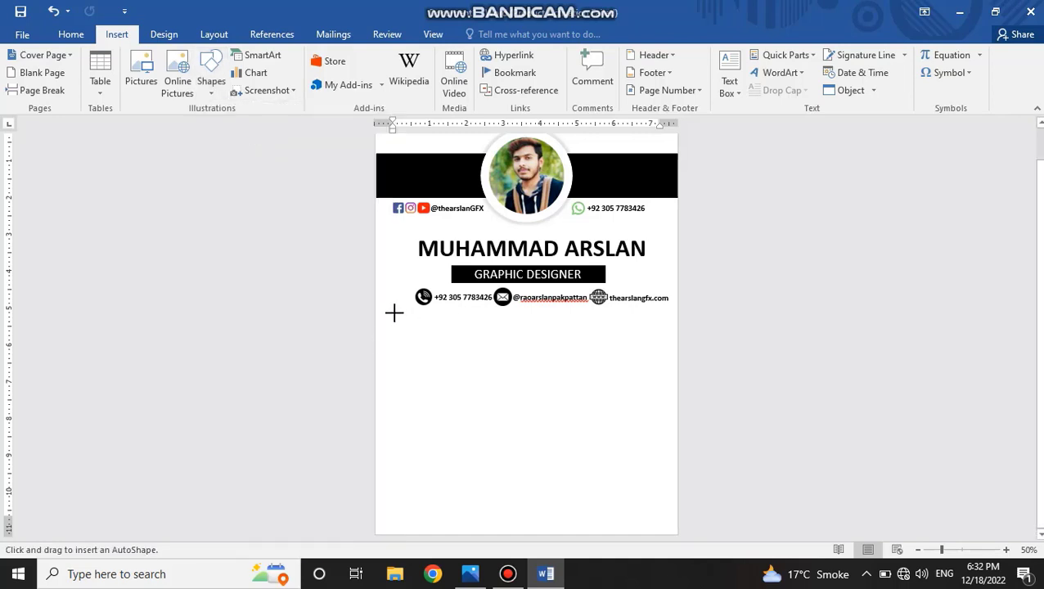
pyautogui.moveTo(394, 315); pyautogui.dragTo(665, 315)
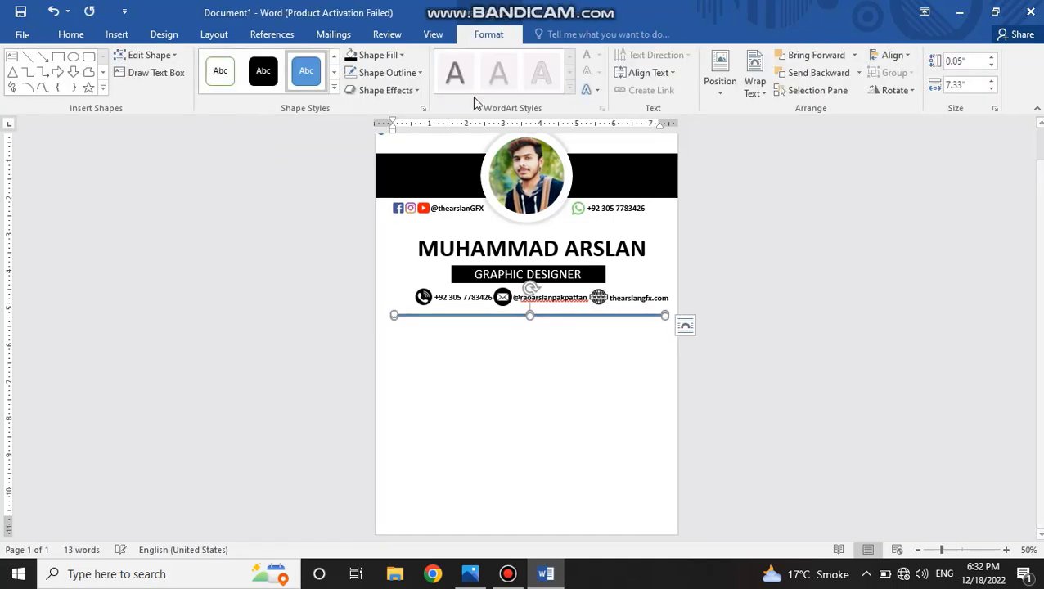
# Remove the outline of the thin divider bar and fill it black.
pyautogui.click(414, 73)
pyautogui.click(408, 210)
pyautogui.click(371, 57)
pyautogui.click(478, 398)
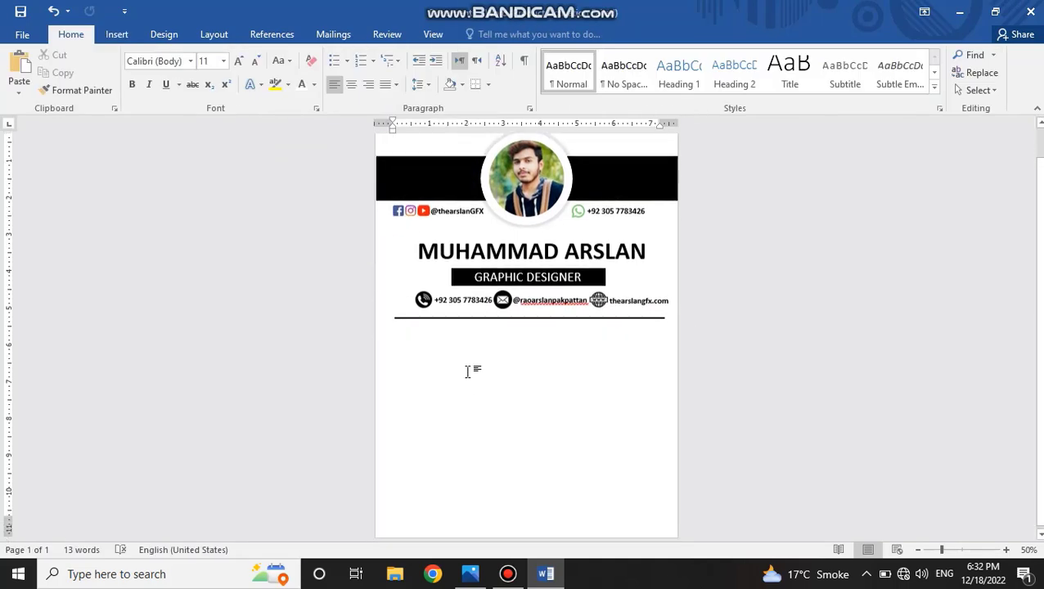
# Draw a text box about 0.44" by 3.94" centred below the divider line, with no outline and no fill.
pyautogui.click(116, 33)
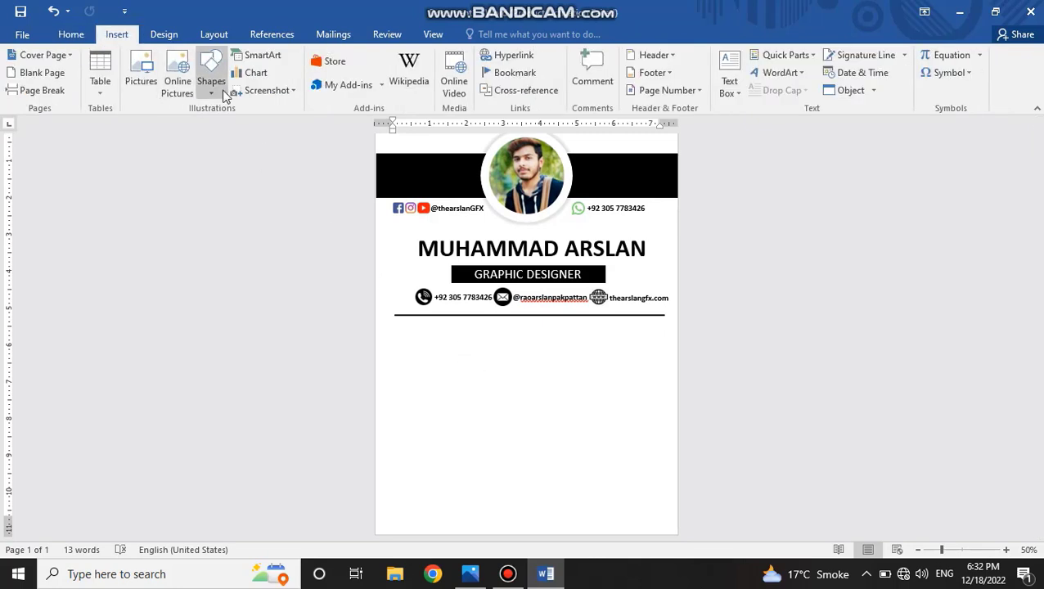
pyautogui.click(211, 81)
pyautogui.click(214, 122)
pyautogui.moveTo(456, 319); pyautogui.dragTo(603, 336)
pyautogui.click(415, 72)
pyautogui.click(385, 204)
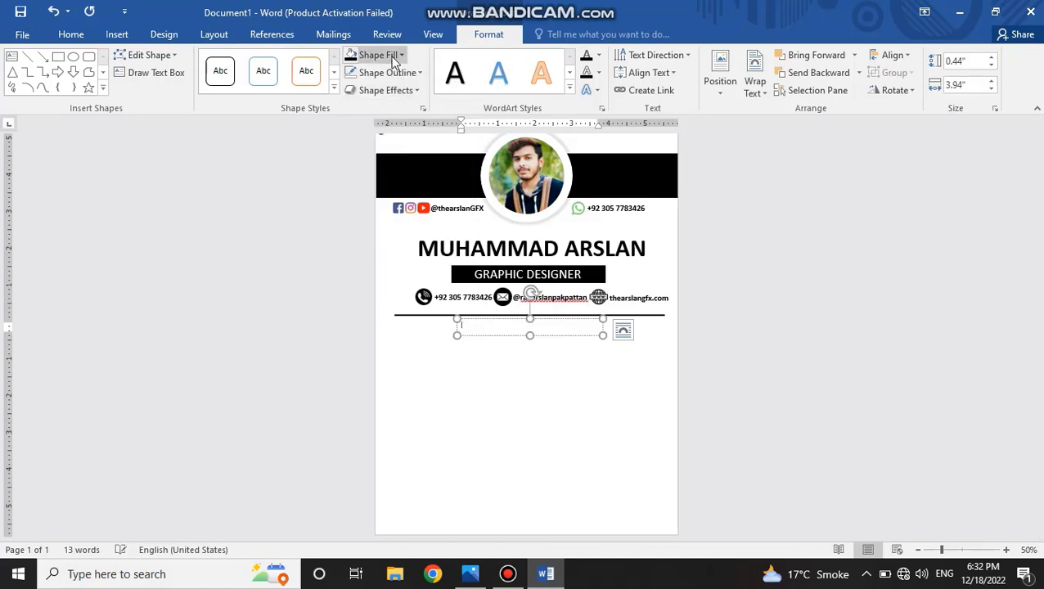
pyautogui.click(401, 55)
pyautogui.click(379, 191)
# Enter PROFILE as the heading in the new text box, enlarge the text and centre it.
pyautogui.write('PROFILE')
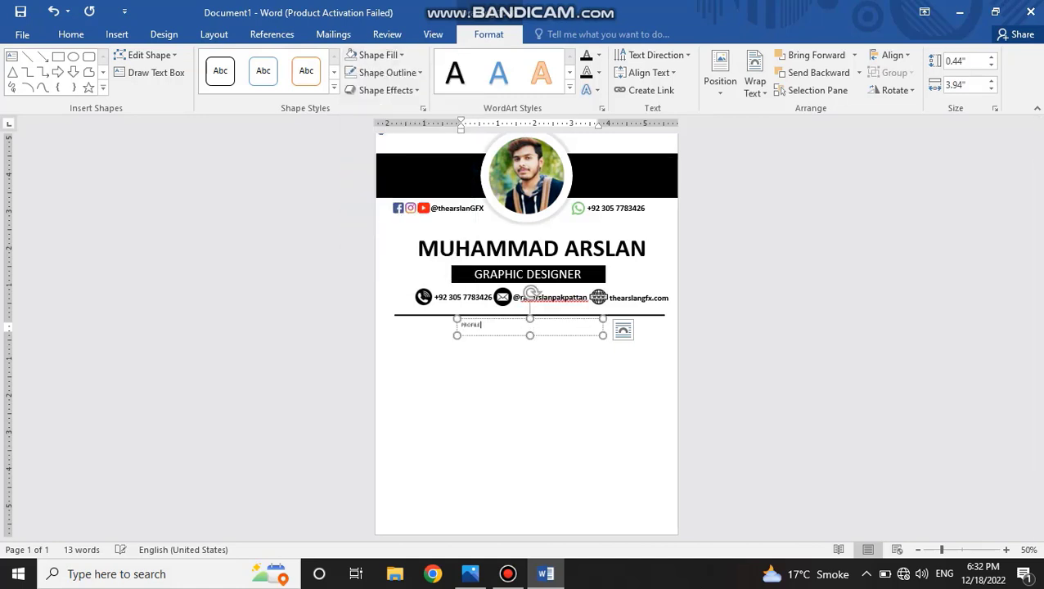
pyautogui.hotkey('ctrl', 'a')
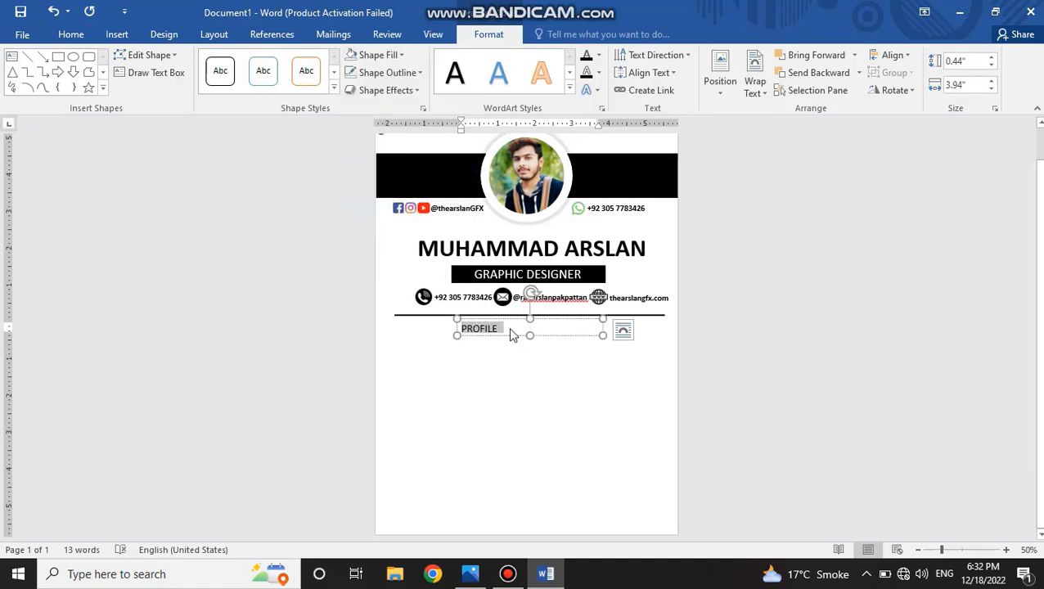
pyautogui.hotkey('ctrl', 'e')
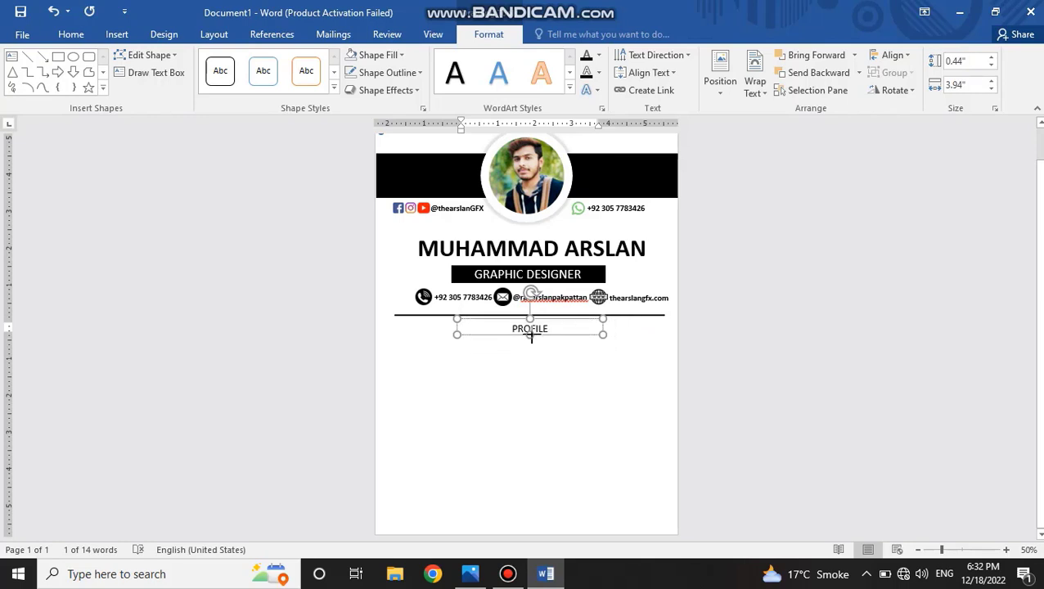
# Increase the PROFILE text box height to 0.52" and enlarge the heading text to 24 pt.
pyautogui.moveTo(531, 336); pyautogui.dragTo(532, 340)
pyautogui.doubleClick(537, 332)
pyautogui.press('ctrl')
pyautogui.press('ctrl')
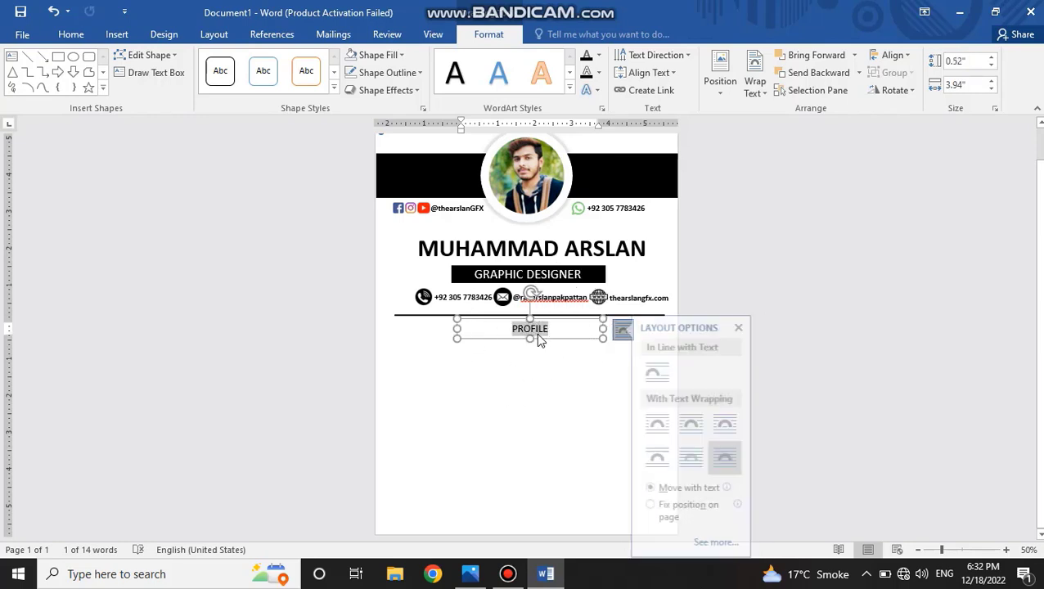
pyautogui.click(536, 333)
pyautogui.hotkey('ctrl', ']')
pyautogui.hotkey('ctrl', ']')
pyautogui.click(513, 359)
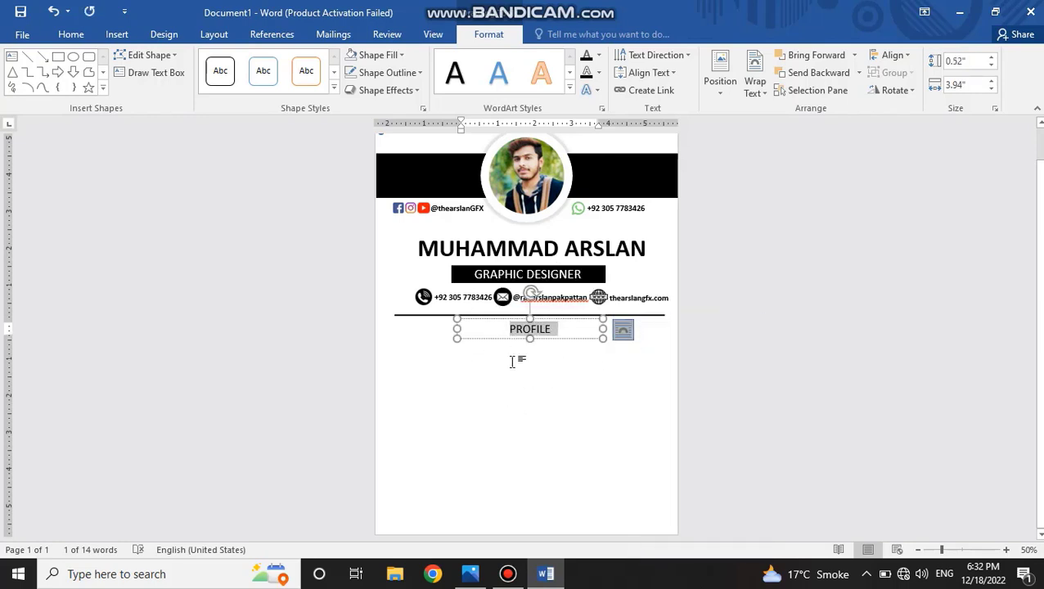
# Duplicate the PROFILE text box and stretch the copy directly beneath the heading to about the width of the divider line.
pyautogui.moveTo(558, 329); pyautogui.dragTo(501, 322)
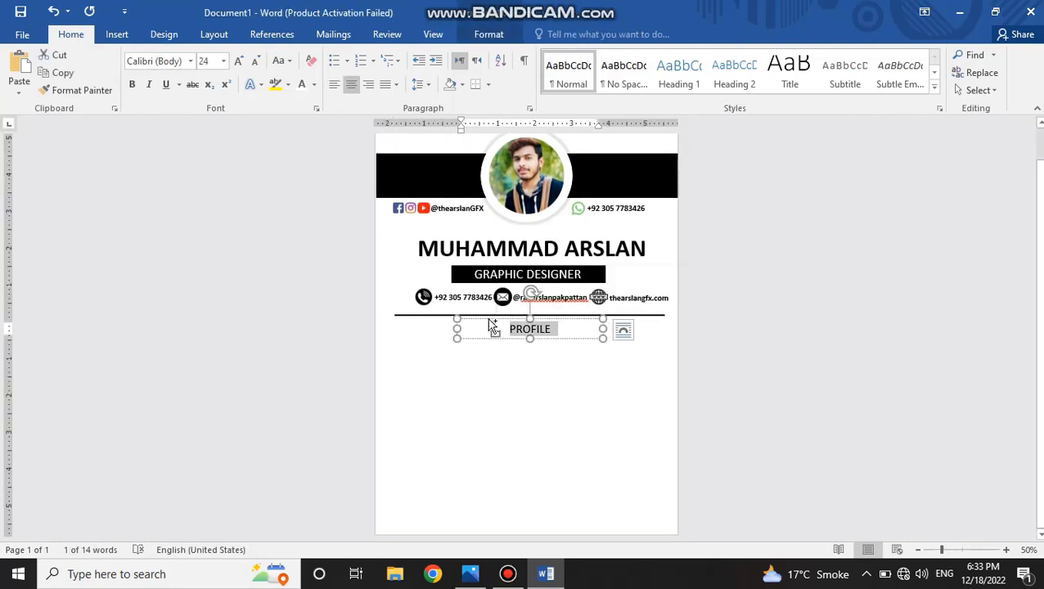
pyautogui.click(481, 337)
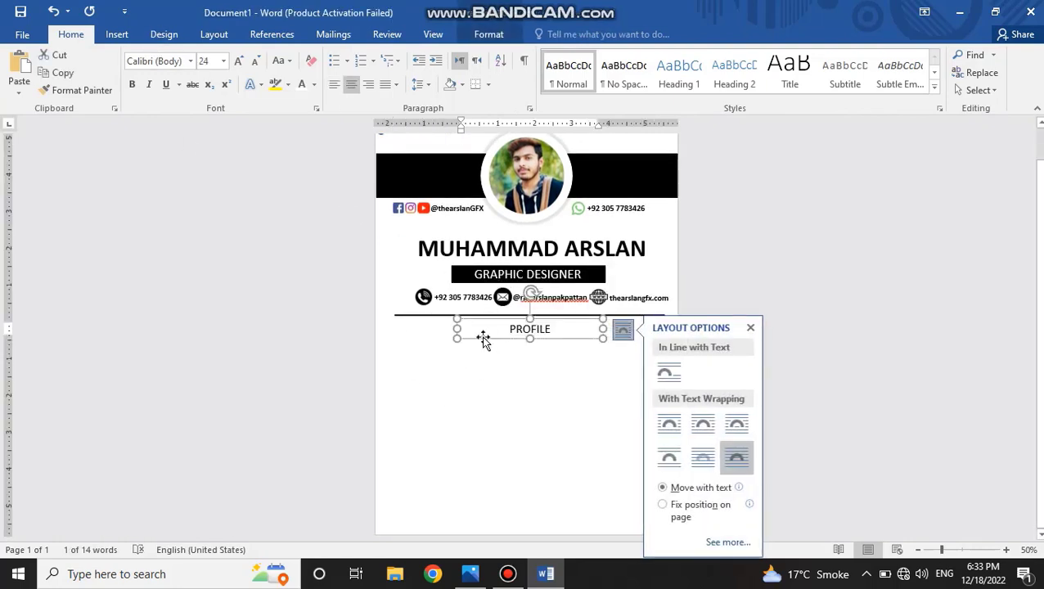
pyautogui.moveTo(484, 338); pyautogui.dragTo(480, 365)
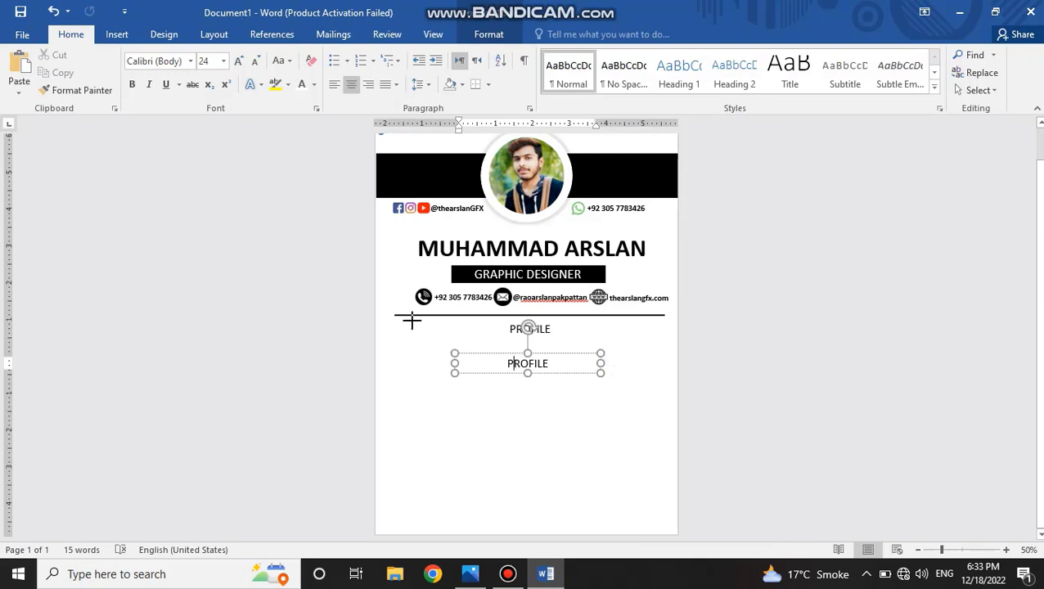
pyautogui.moveTo(411, 320); pyautogui.dragTo(412, 335)
pyautogui.moveTo(600, 373); pyautogui.dragTo(667, 404)
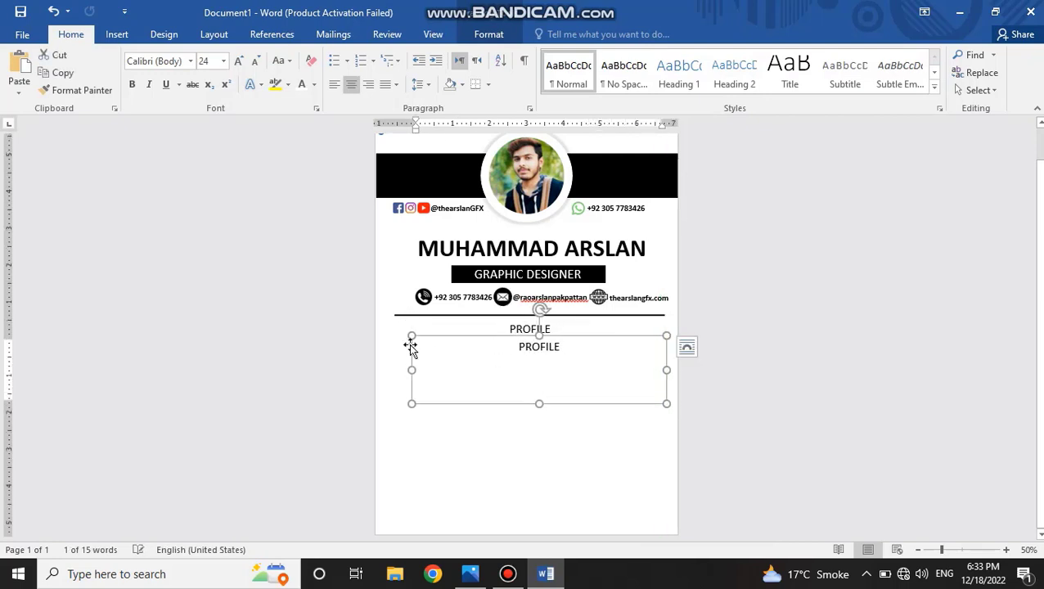
pyautogui.moveTo(412, 370); pyautogui.dragTo(394, 369)
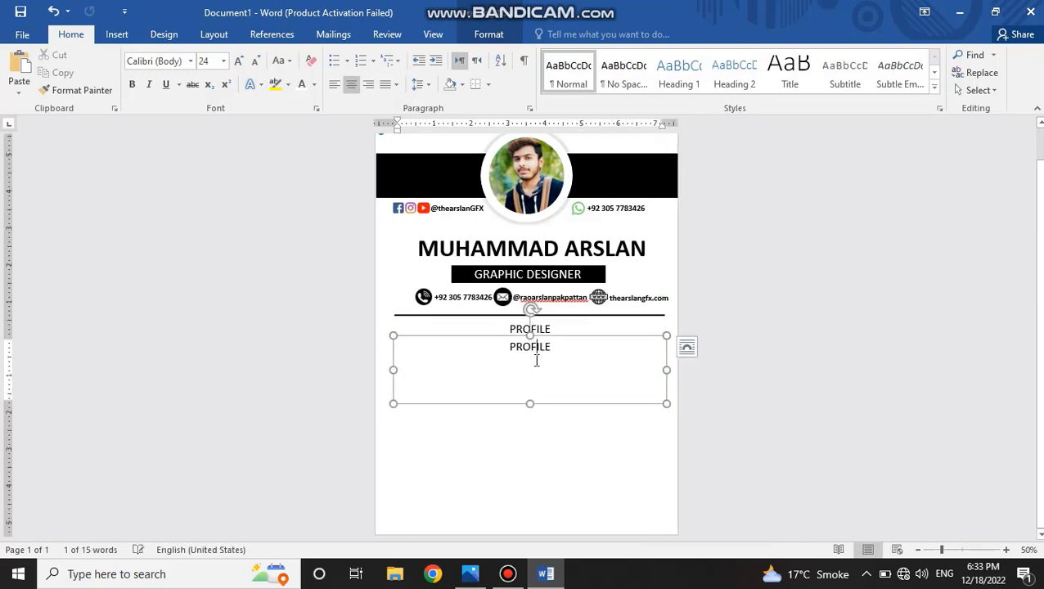
# Replace the copied PROFILE text in the wide box with sample paragraphs generated by =RAND().
pyautogui.moveTo(536, 356); pyautogui.dragTo(534, 364)
pyautogui.press('BackSpace')
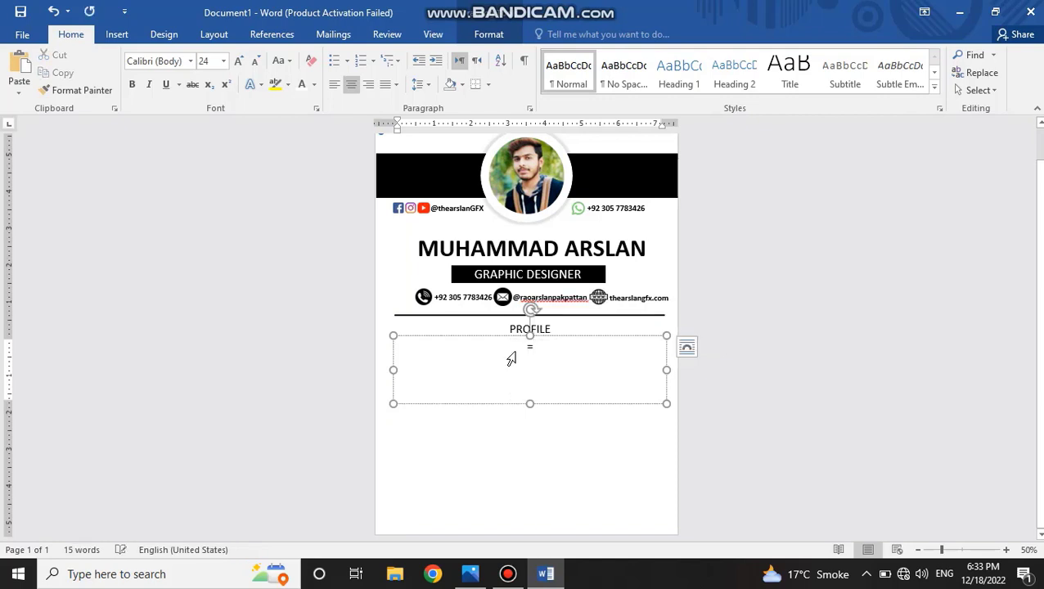
pyautogui.write('=RAND()')
pyautogui.press('Return')
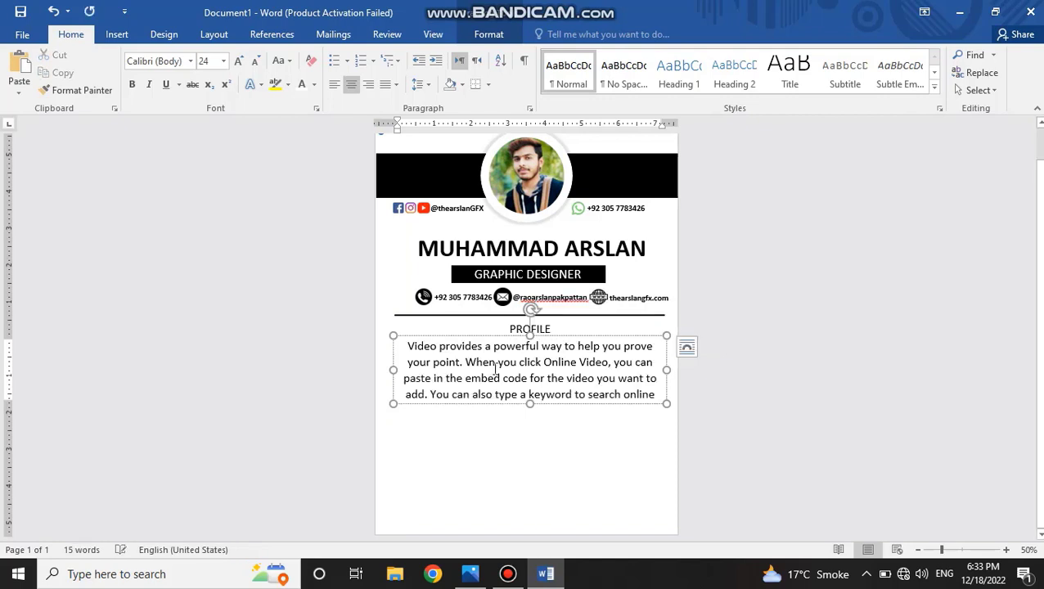
# Reduce all the sample text in the wide box to 16 pt.
pyautogui.hotkey('ctrl', 'a')
pyautogui.hotkey('ctrl', 'shift', ',')
pyautogui.hotkey('ctrl', 'shift', ',')
pyautogui.hotkey('ctrl', 'shift', ',')
pyautogui.hotkey('ctrl', 'shift', ',')
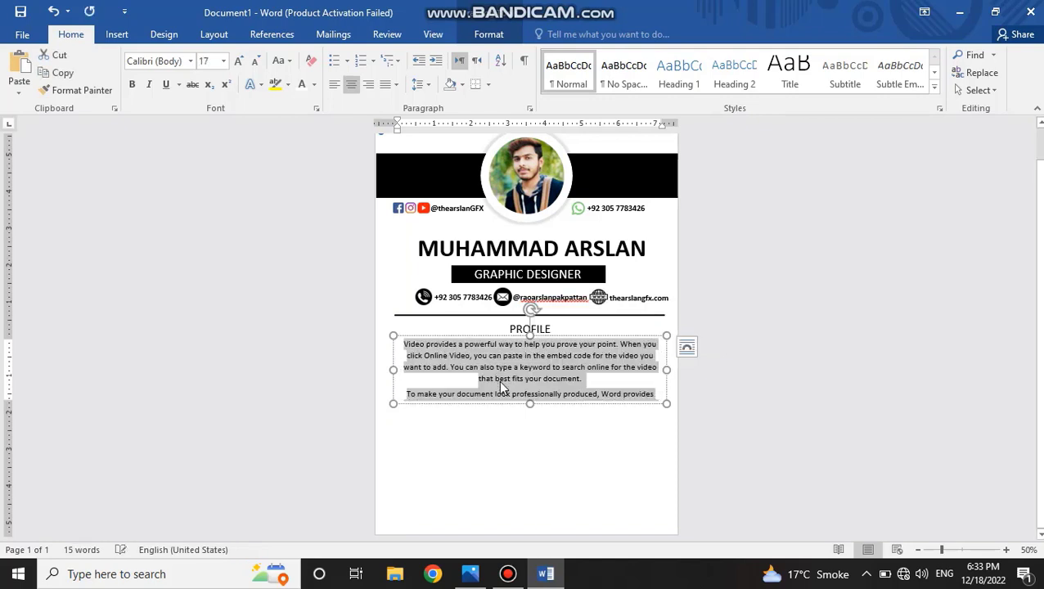
pyautogui.click(585, 378)
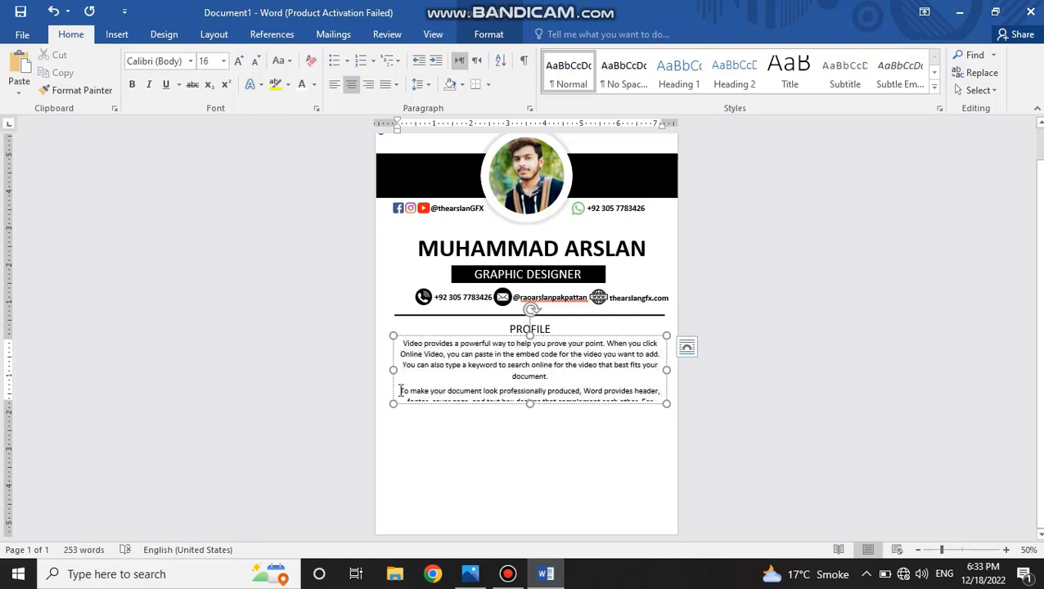
# Delete every sample paragraph after the first and shorten the text box to fit the remaining text.
pyautogui.moveTo(400, 390); pyautogui.dragTo(571, 470)
pyautogui.press('BackSpace')
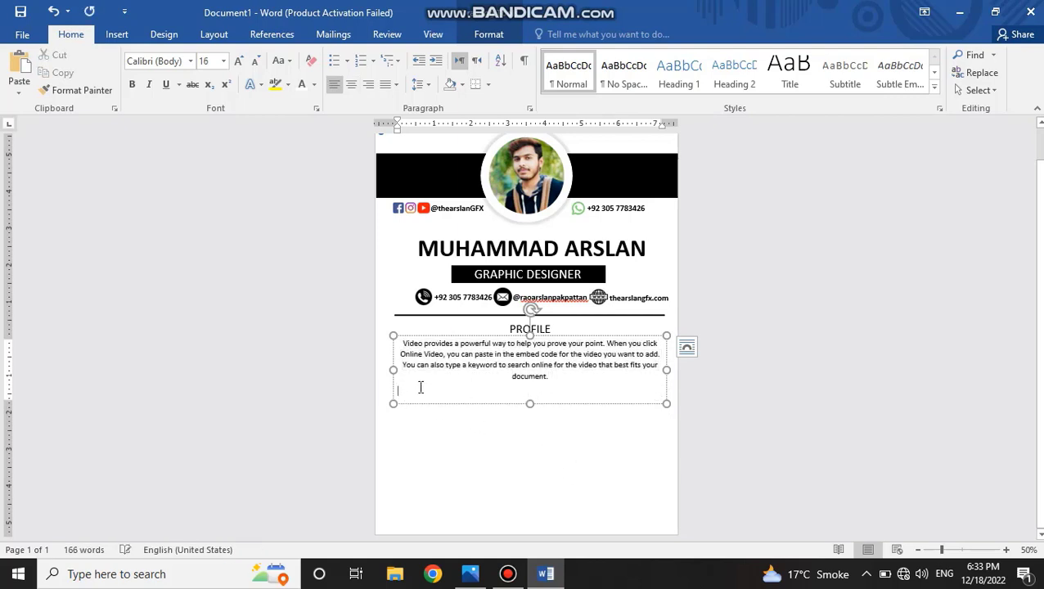
pyautogui.hotkey('ctrl', 'z')
pyautogui.hotkey('shift', 'Down')
pyautogui.hotkey('shift', 'Down')
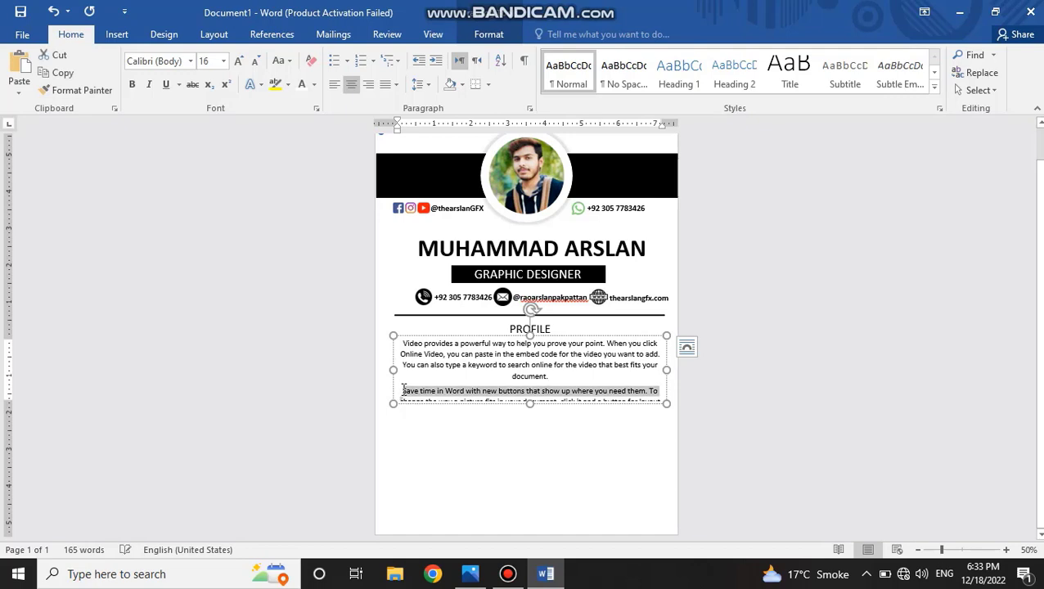
pyautogui.press('BackSpace')
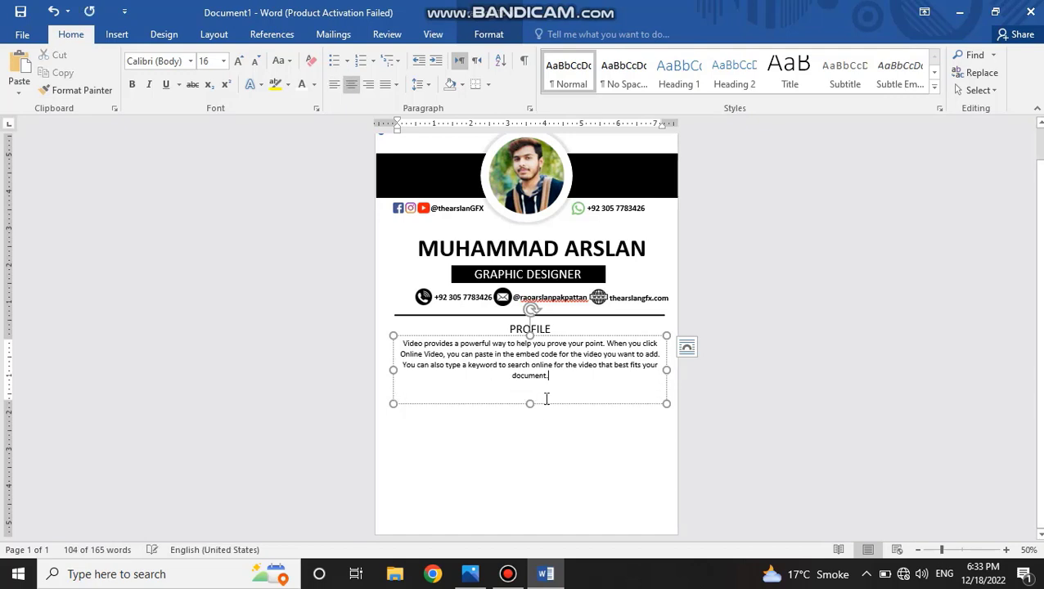
pyautogui.moveTo(530, 404); pyautogui.dragTo(530, 384)
pyautogui.click(501, 389)
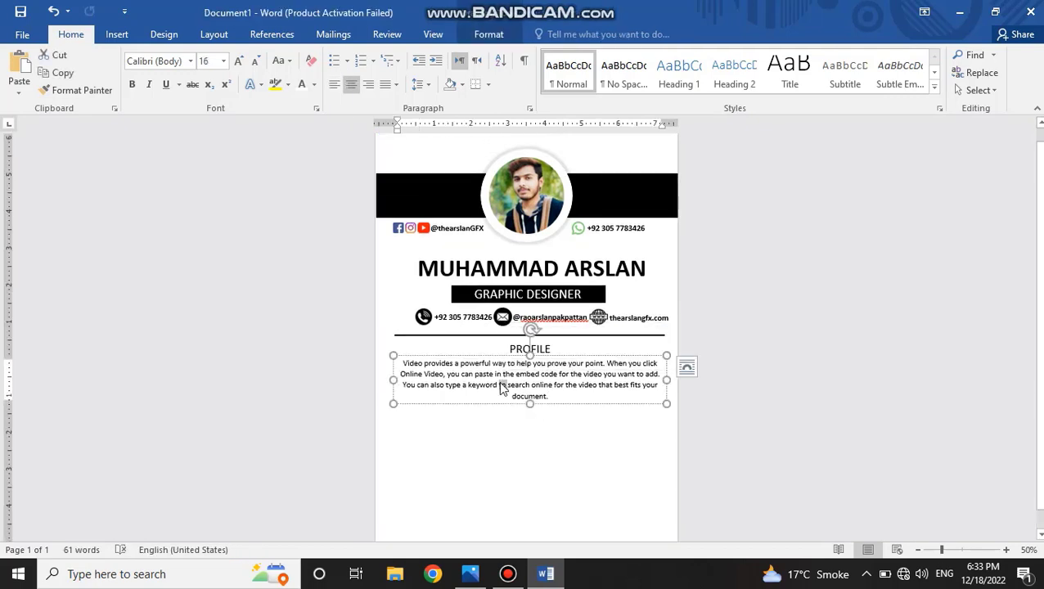
# Try justified alignment on the profile paragraph and return it to centred.
pyautogui.hotkey('ctrl', 'a')
pyautogui.click(395, 85)
pyautogui.click(409, 104)
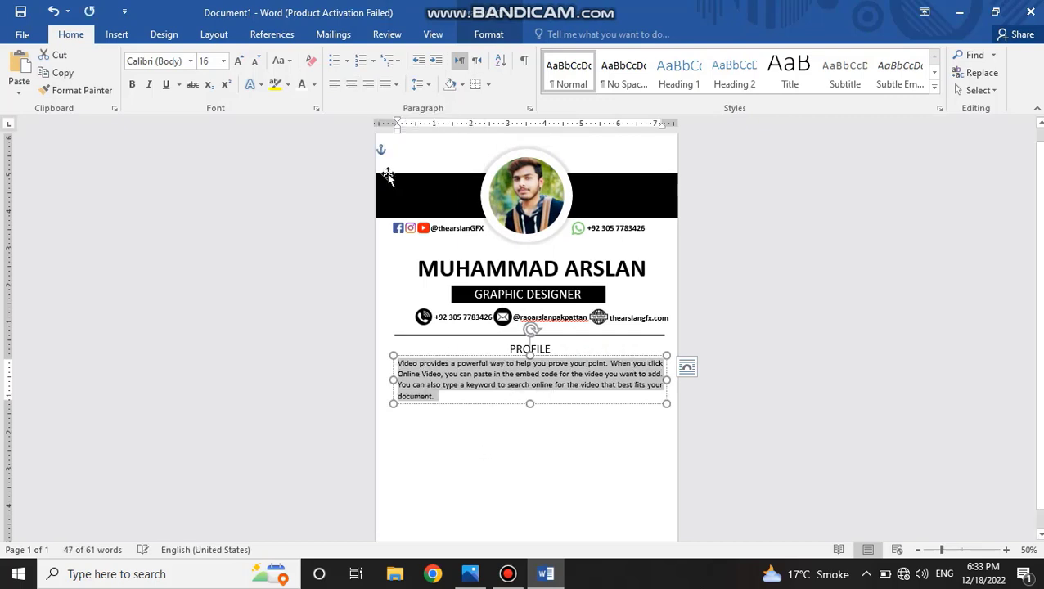
pyautogui.click(396, 85)
pyautogui.click(352, 85)
pyautogui.click(527, 452)
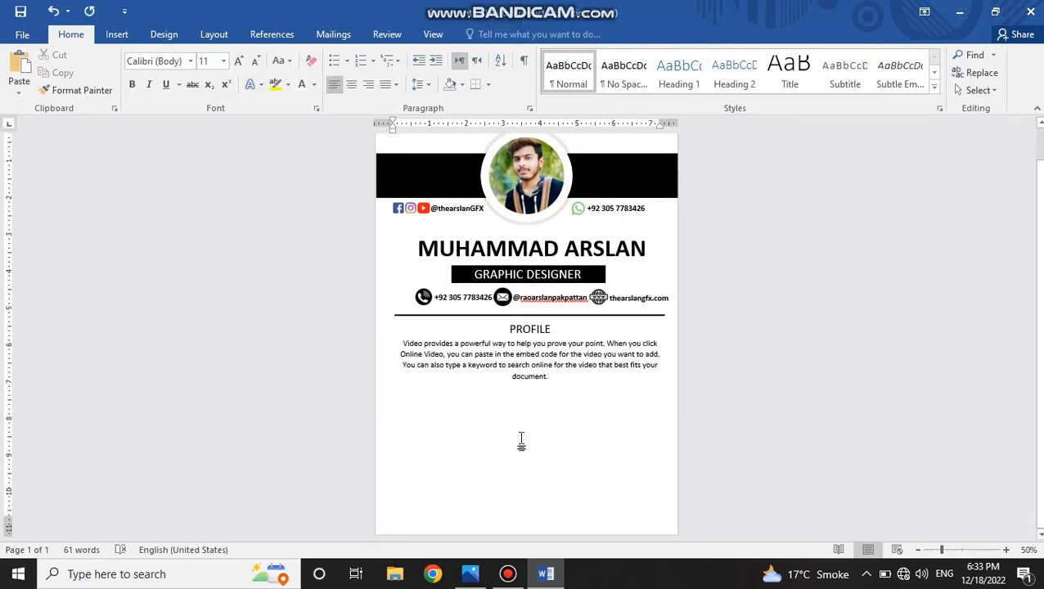
# Copy the divider line to just below the profile paragraph.
pyautogui.click(491, 315)
pyautogui.moveTo(492, 316); pyautogui.dragTo(498, 384)
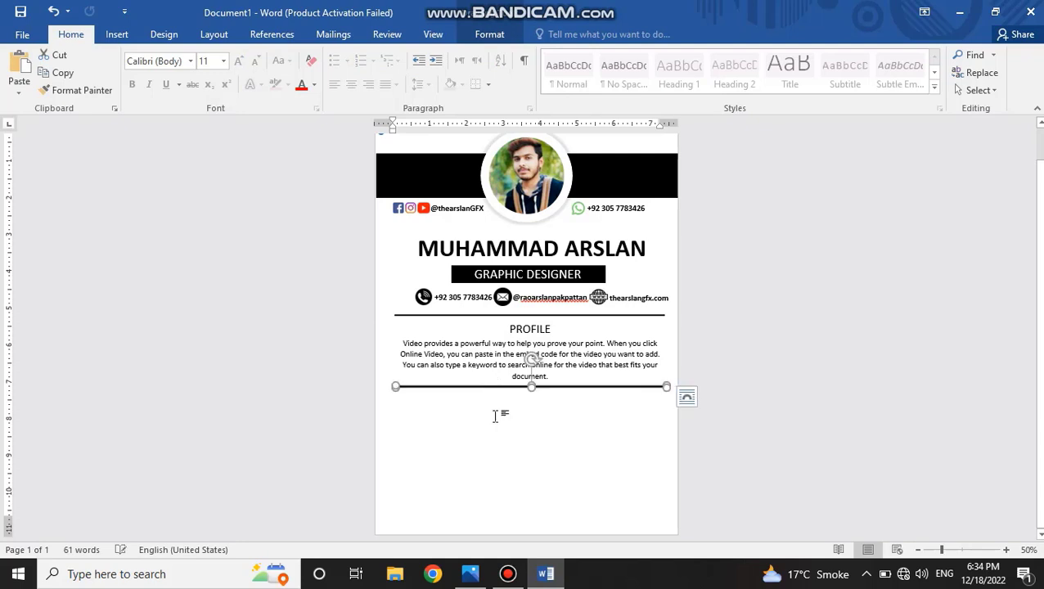
pyautogui.click(494, 415)
# Duplicate the PROFILE heading box under the second divider at the page's left edge and select its text.
pyautogui.click(530, 322)
pyautogui.moveTo(540, 338); pyautogui.dragTo(457, 403)
pyautogui.doubleClick(458, 399)
# Replace the copied heading's text with EDUCATION and centre it in its box.
pyautogui.write('EDUCATION')
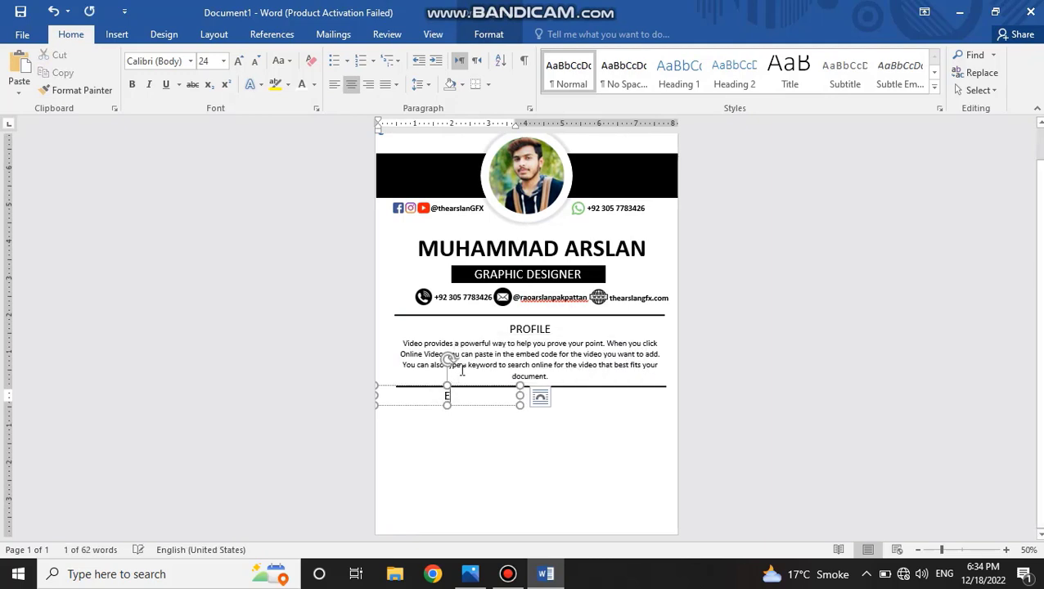
pyautogui.press('BackSpace')
pyautogui.press('BackSpace')
pyautogui.press('BackSpace')
pyautogui.press('BackSpace')
pyautogui.press('BackSpace')
pyautogui.press('BackSpace')
pyautogui.press('BackSpace')
pyautogui.press('BackSpace')
pyautogui.press('BackSpace')
pyautogui.press('BackSpace')
pyautogui.write('LA')
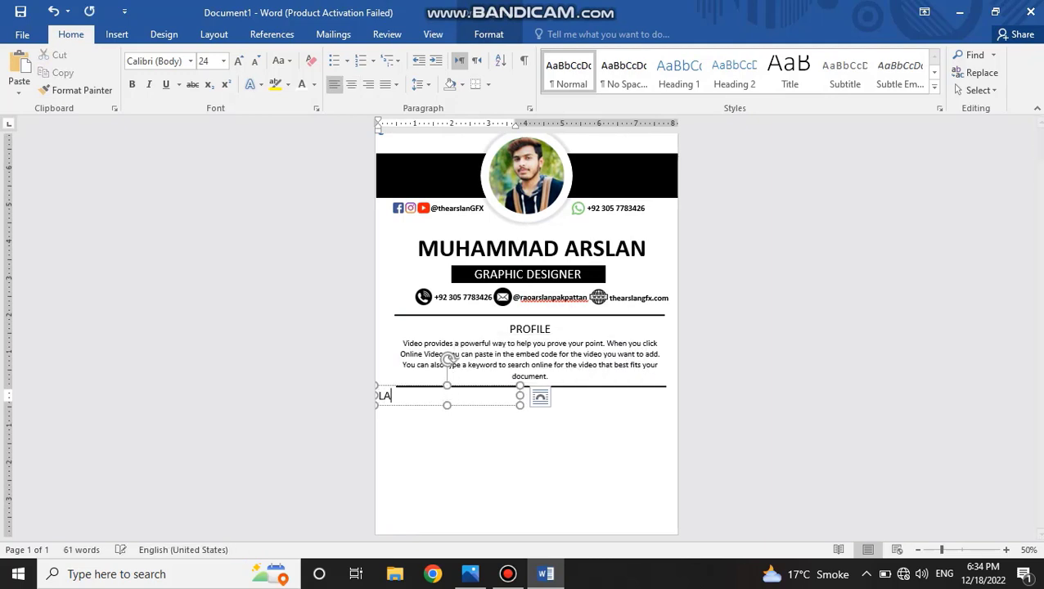
pyautogui.write('DUCAT')
pyautogui.press('BackSpace')
pyautogui.press('BackSpace')
pyautogui.press('BackSpace')
pyautogui.press('BackSpace')
pyautogui.press('BackSpace')
pyautogui.press('BackSpace')
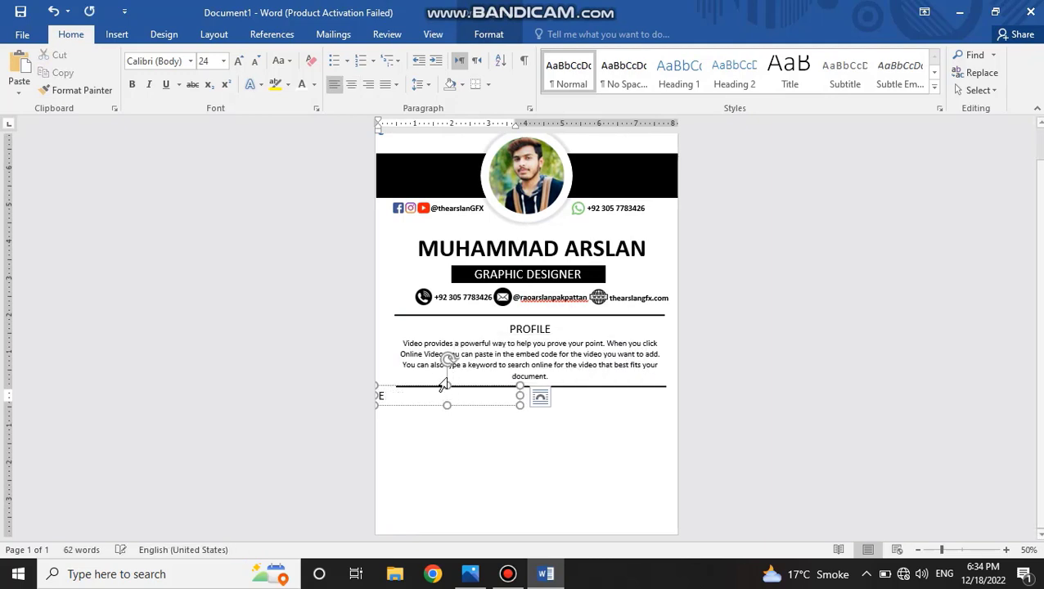
pyautogui.hotkey('ctrl', 'e')
pyautogui.write('EDUCATION')
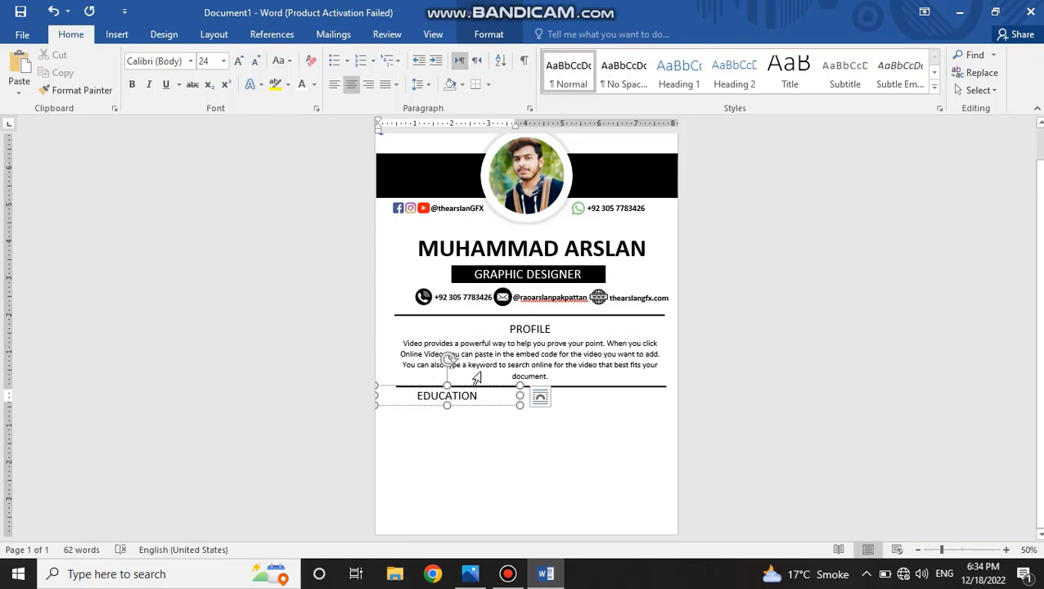
# Adjust the EDUCATION heading box and position it at the left of the page just under the second divider.
pyautogui.press('ctrl')
pyautogui.click(453, 397)
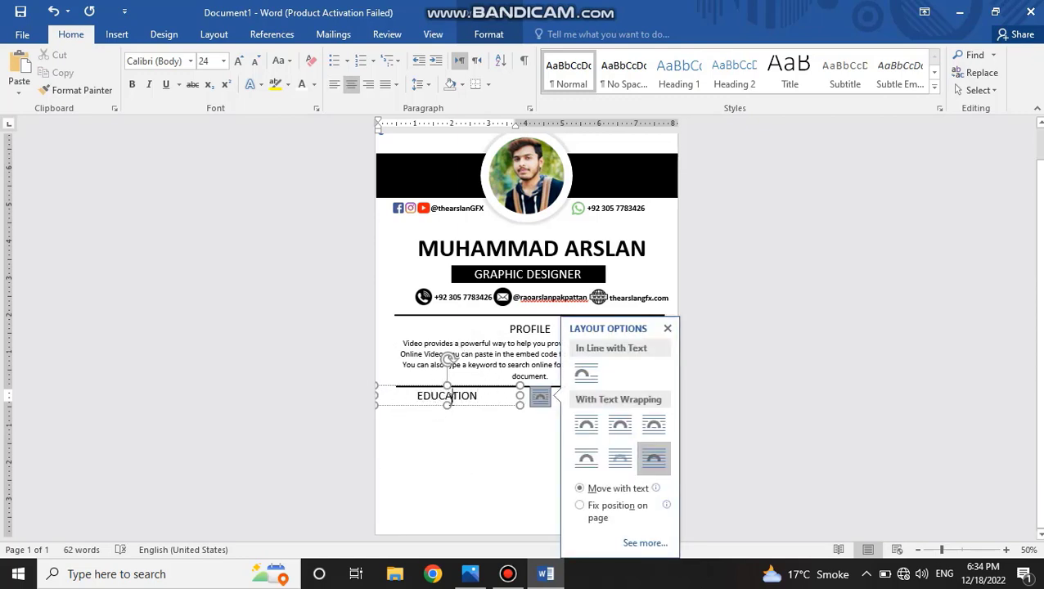
pyautogui.hotkey('ctrl', 'l')
pyautogui.moveTo(517, 397); pyautogui.dragTo(449, 399)
pyautogui.moveTo(445, 406); pyautogui.dragTo(472, 407)
pyautogui.click(475, 414)
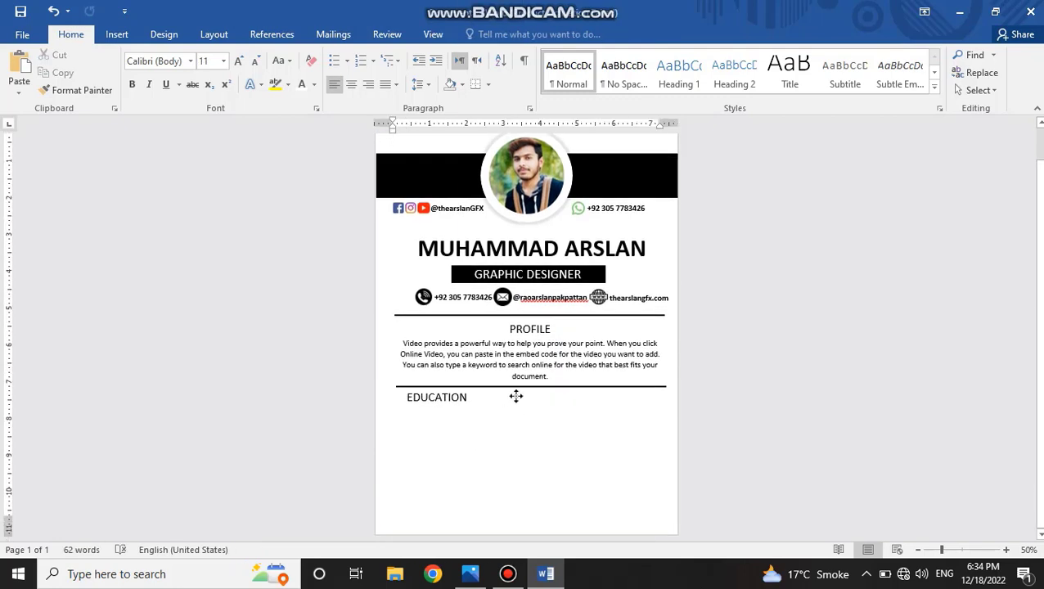
# Place a vertical copy of the divider down the page's centre below the profile section and extend it almost to the page's bottom edge.
pyautogui.keyDown('ctrl'); pyautogui.moveTo(530, 387); pyautogui.dragTo(556, 450); pyautogui.keyUp('ctrl')
pyautogui.keyDown('ctrl'); pyautogui.moveTo(528, 316); pyautogui.dragTo(528, 420); pyautogui.keyUp('ctrl')
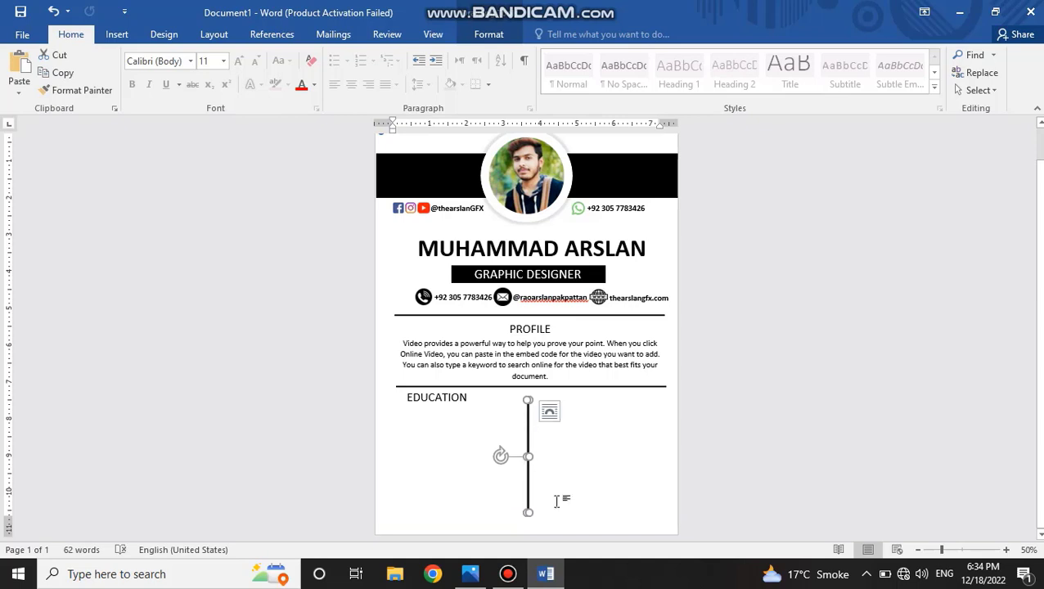
pyautogui.moveTo(529, 513); pyautogui.dragTo(527, 524)
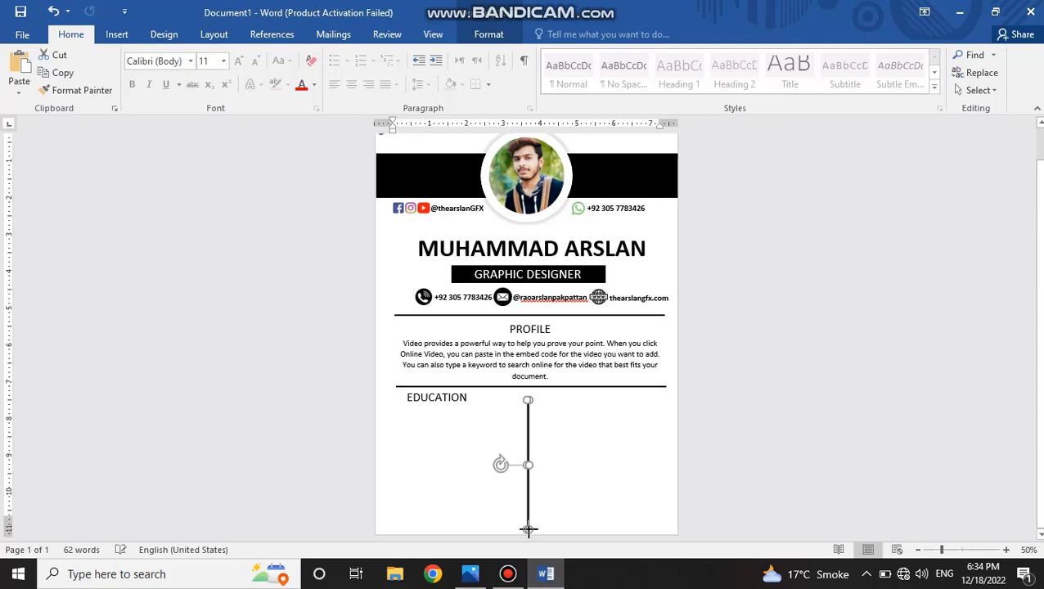
pyautogui.click(500, 505)
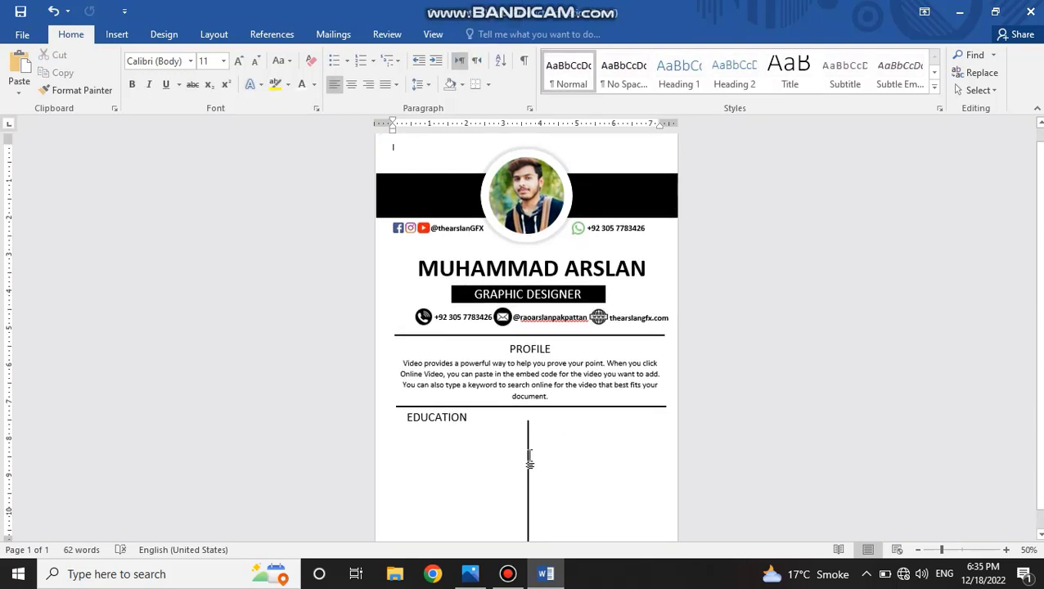
pyautogui.click(528, 456)
pyautogui.click(472, 459)
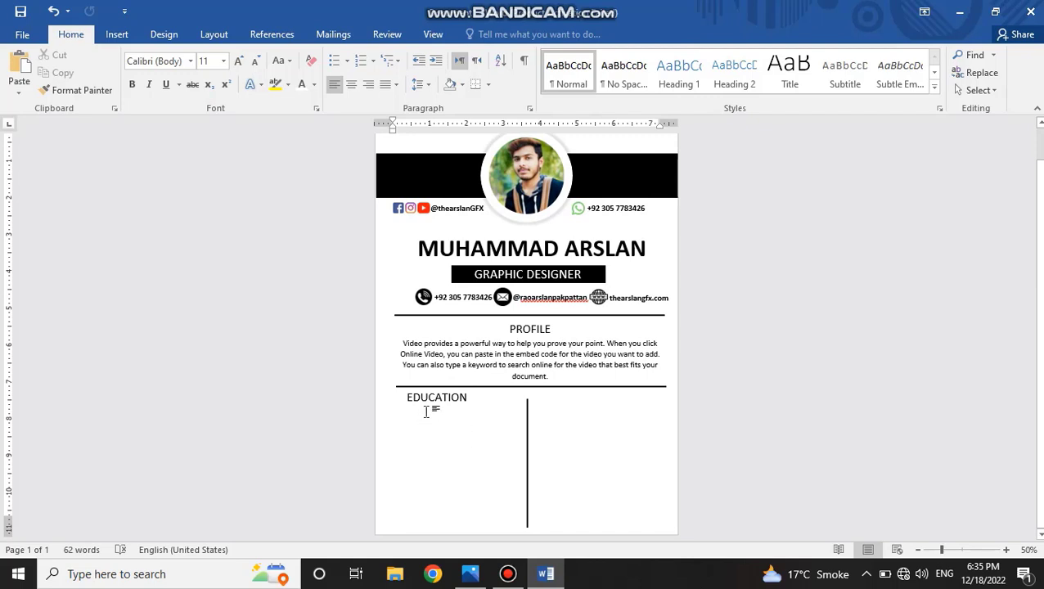
# Copy the profile paragraph box under EDUCATION, fit it to the left column, and replace its text with left-aligned lines School:, University and College.
pyautogui.moveTo(448, 340); pyautogui.dragTo(432, 402)
pyautogui.moveTo(664, 425); pyautogui.dragTo(482, 419)
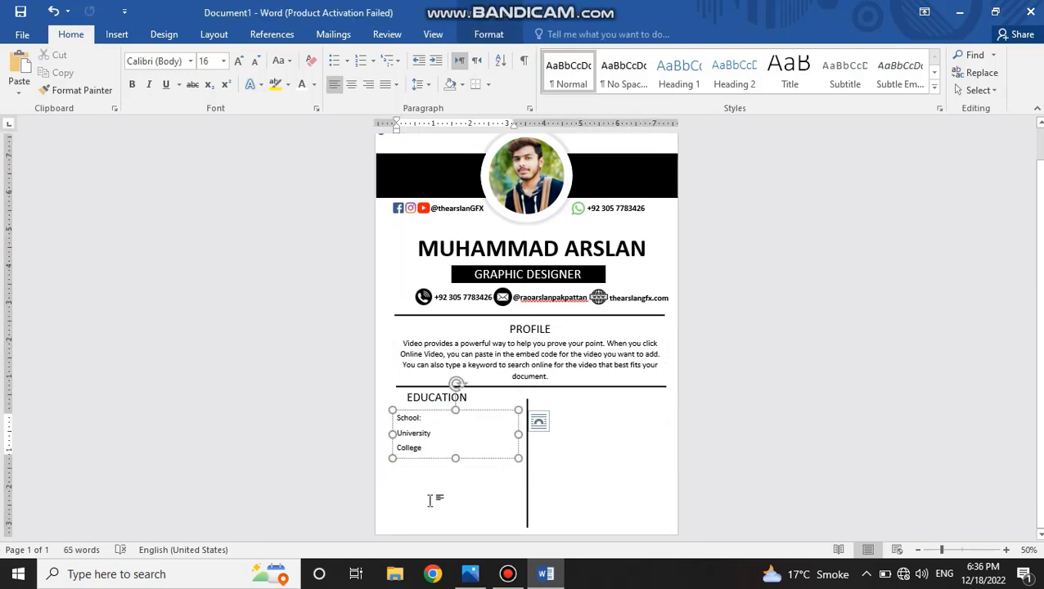
pyautogui.click(438, 502)
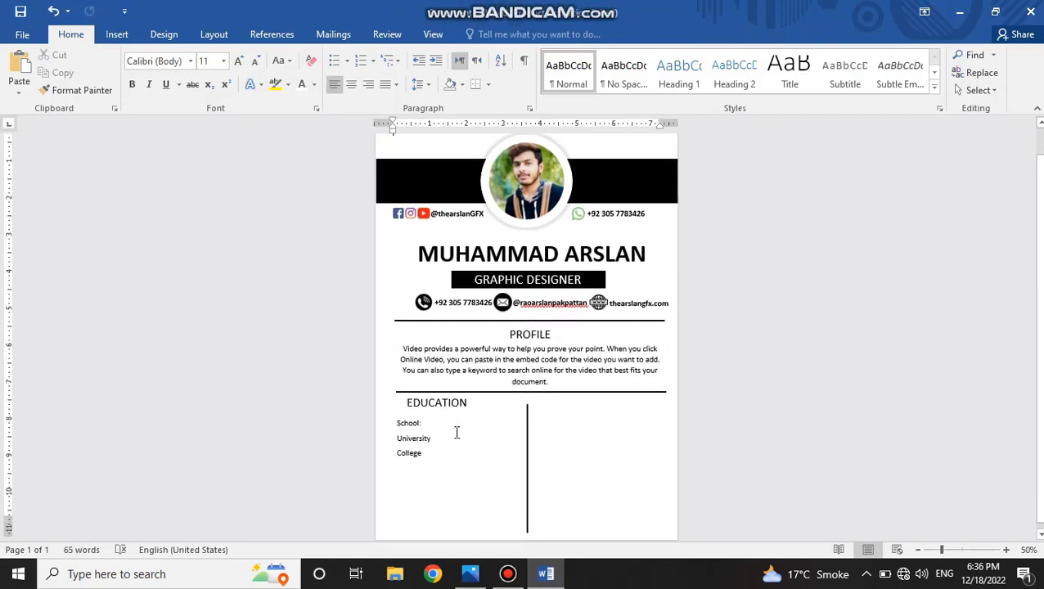
# Add the tab-aligned years 2018-2020 for School, 2020-2022 for University and 2022-continue for College.
pyautogui.click(455, 423)
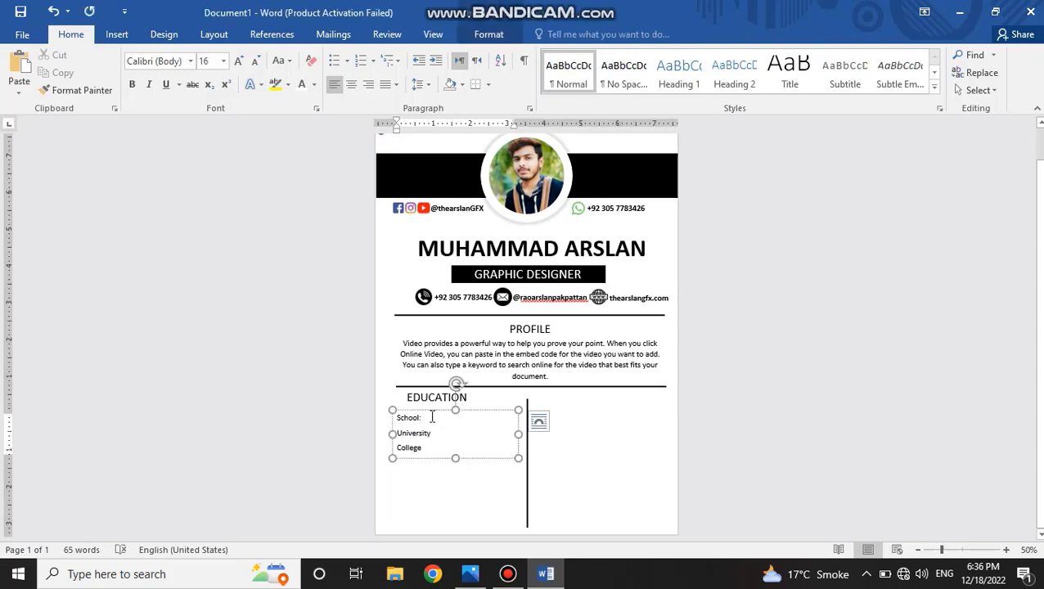
pyautogui.write('2018-2020')
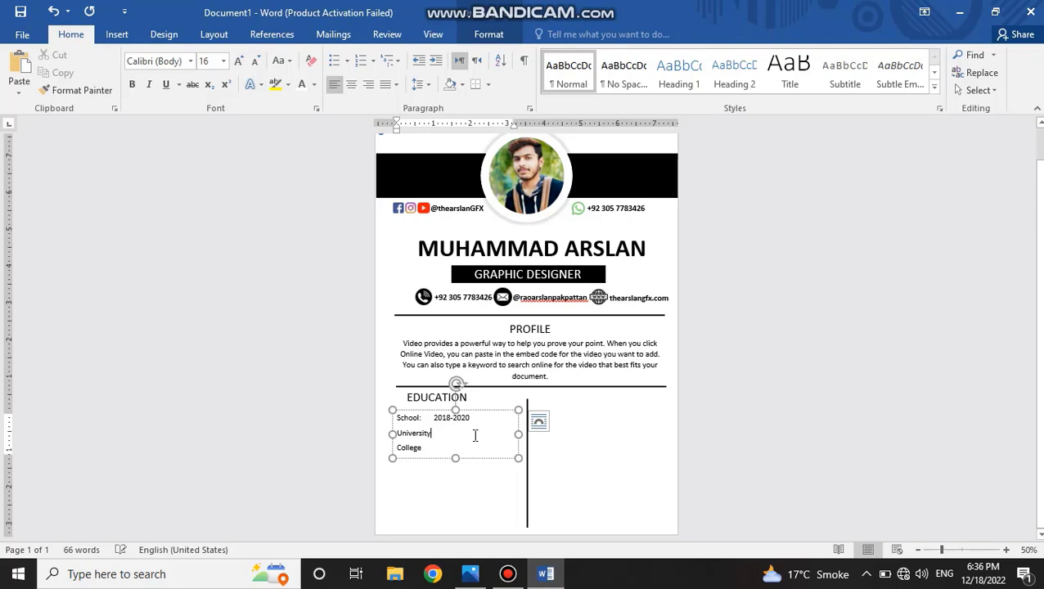
pyautogui.press('Tab')
pyautogui.write('2')
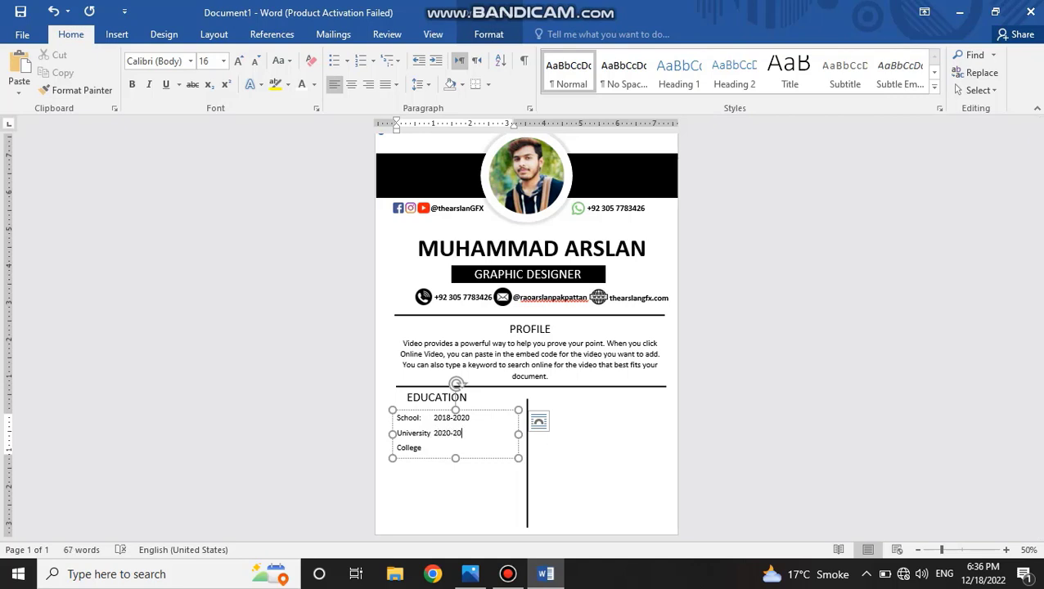
pyautogui.press('Tab')
pyautogui.write('2022-continue')
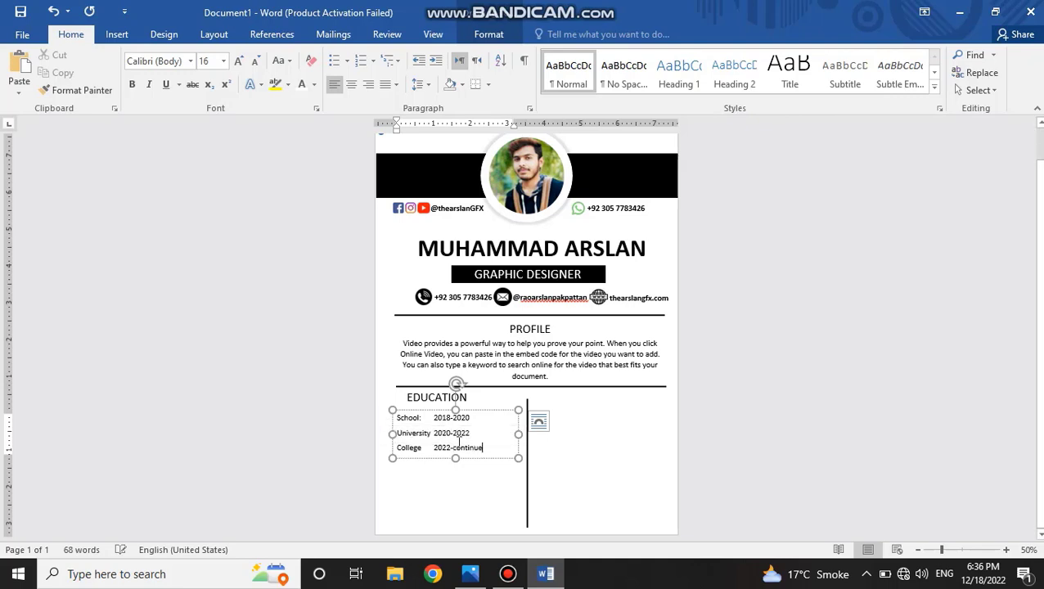
pyautogui.click(423, 488)
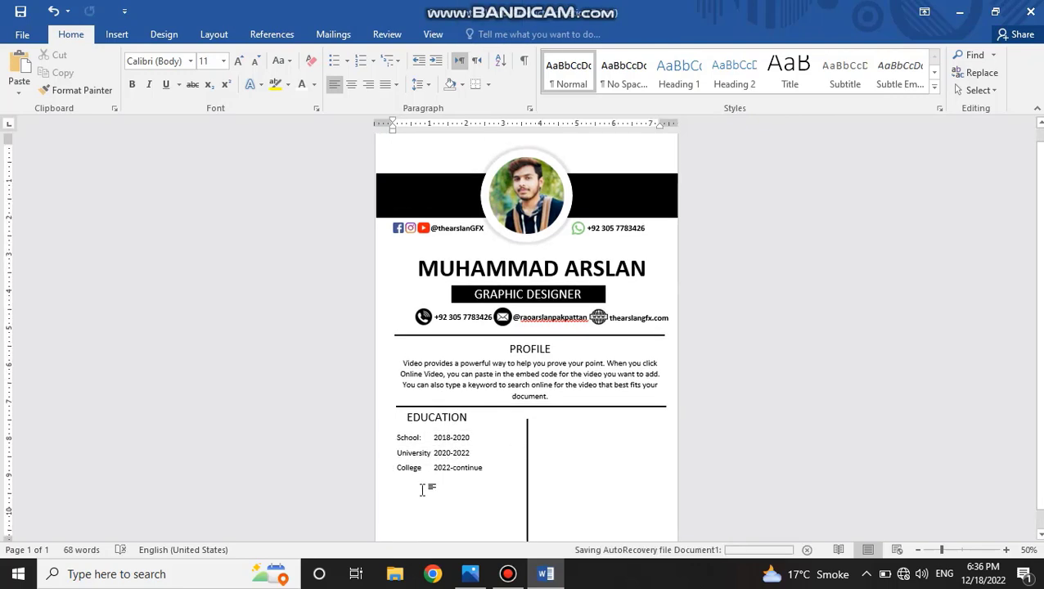
# Relabel the second and third EDUCATION entries as College for 2020-2022 and University for 2022-continue, correcting the typo in College.
pyautogui.doubleClick(411, 453)
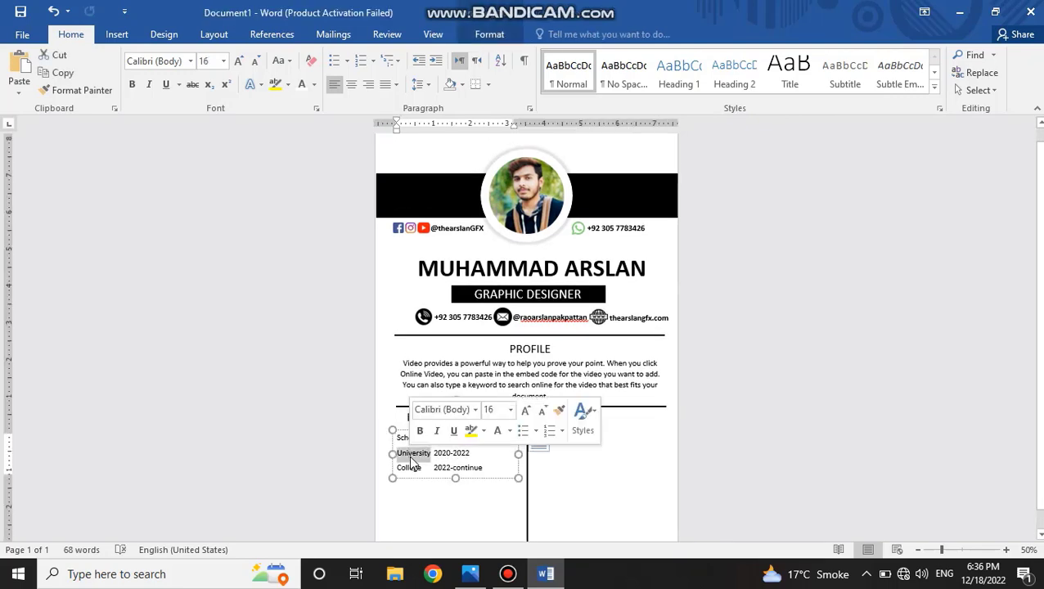
pyautogui.write('Collectg')
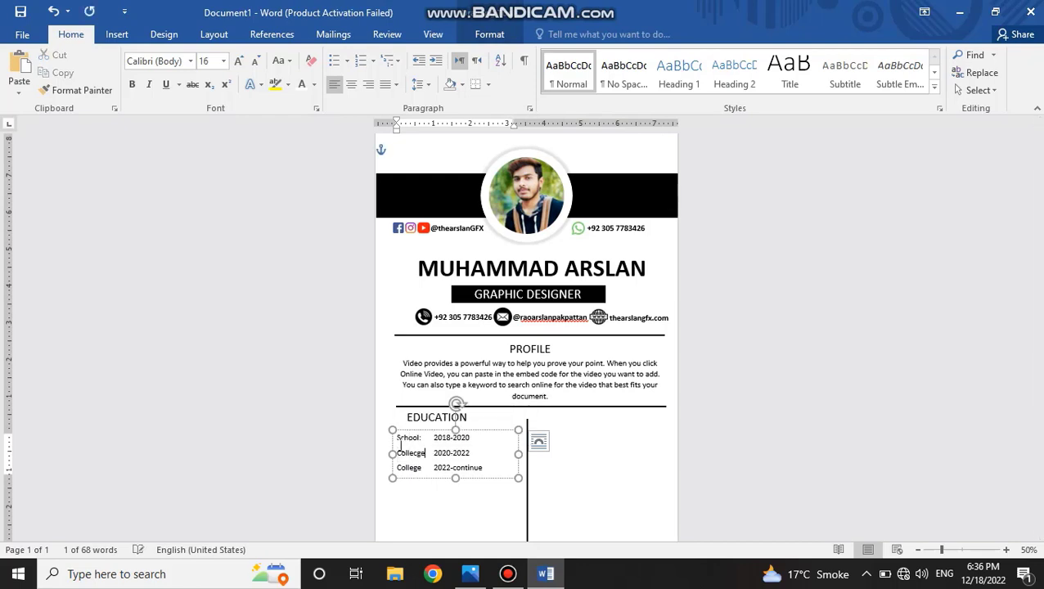
pyautogui.doubleClick(409, 468)
pyautogui.write('Uni')
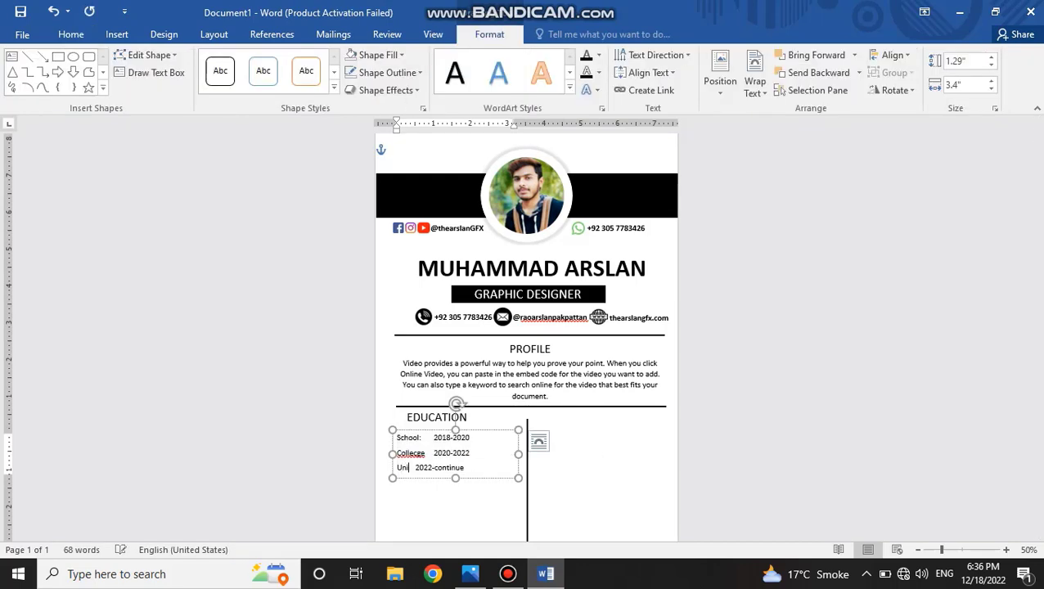
pyautogui.write('versity')
pyautogui.click(421, 519)
pyautogui.scroll(-1, 420, 516)
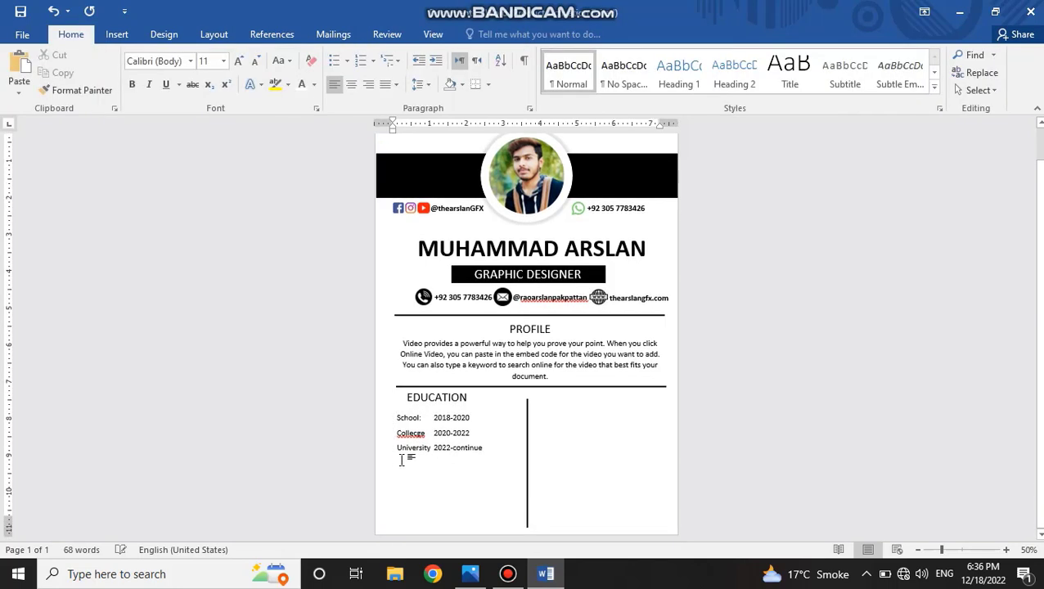
pyautogui.click(417, 431)
pyautogui.press('BackSpace')
pyautogui.click(405, 474)
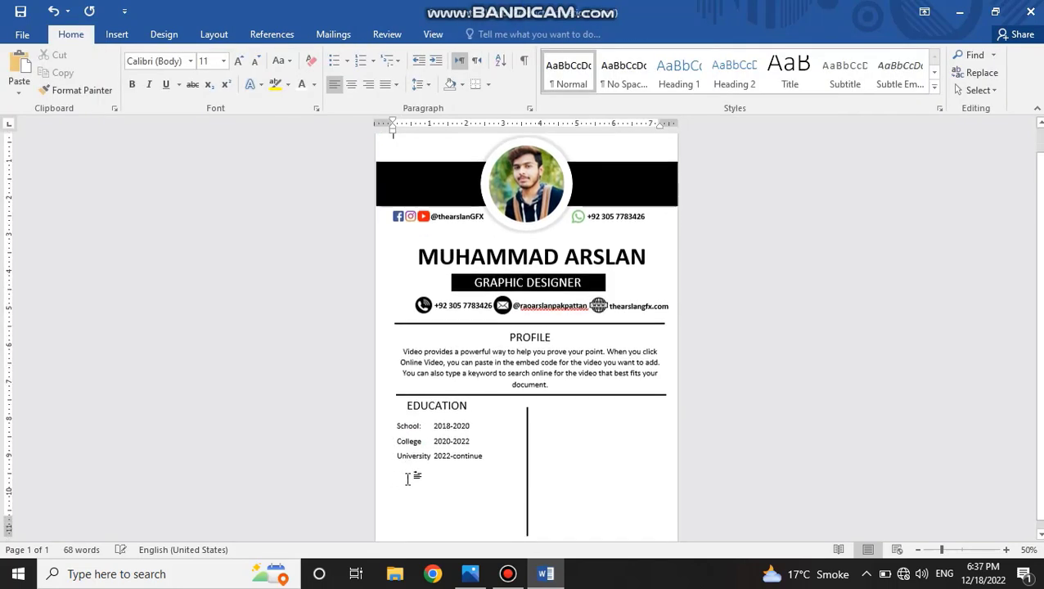
# Copy the EDUCATION heading to just below the education list and change its text to EXPERIENCE.
pyautogui.scroll(-1, 407, 478)
pyautogui.click(425, 448)
pyautogui.moveTo(436, 398); pyautogui.dragTo(419, 446)
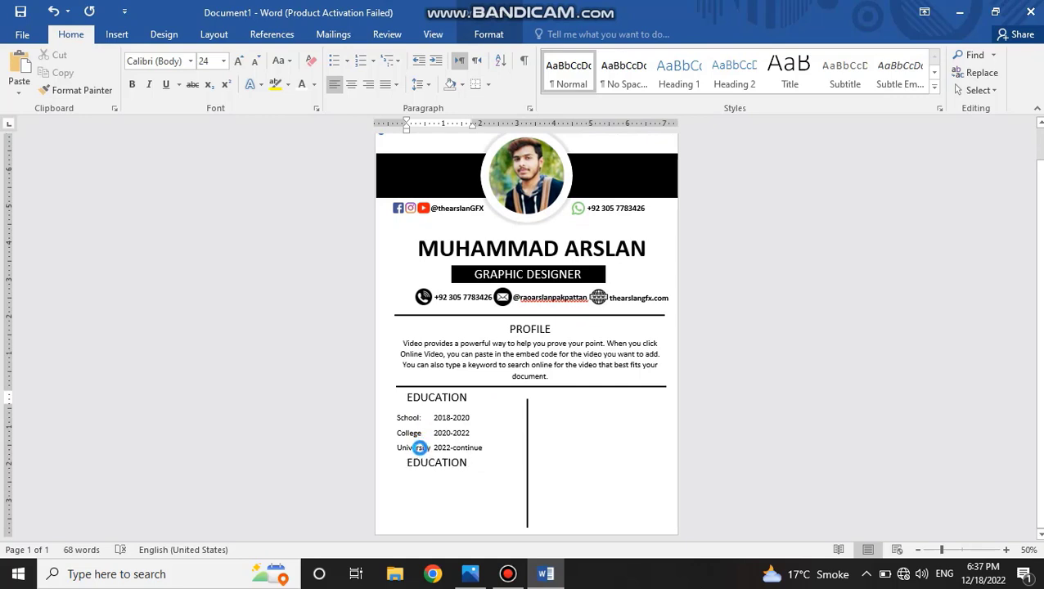
pyautogui.doubleClick(427, 462)
pyautogui.write('ski')
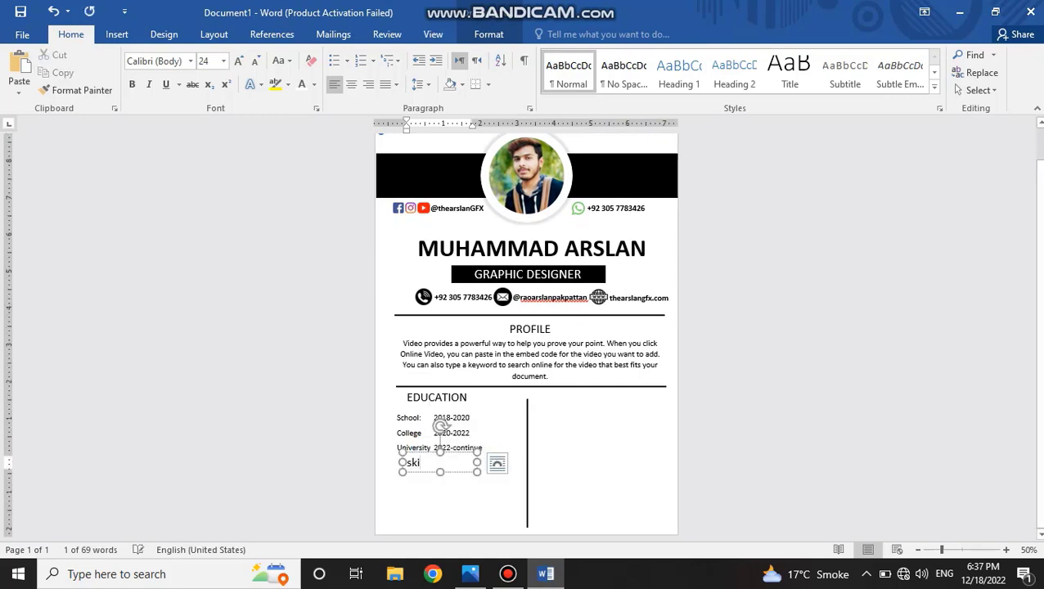
pyautogui.press('BackSpace')
pyautogui.press('BackSpace')
pyautogui.press('BackSpace')
pyautogui.write('Experienc')
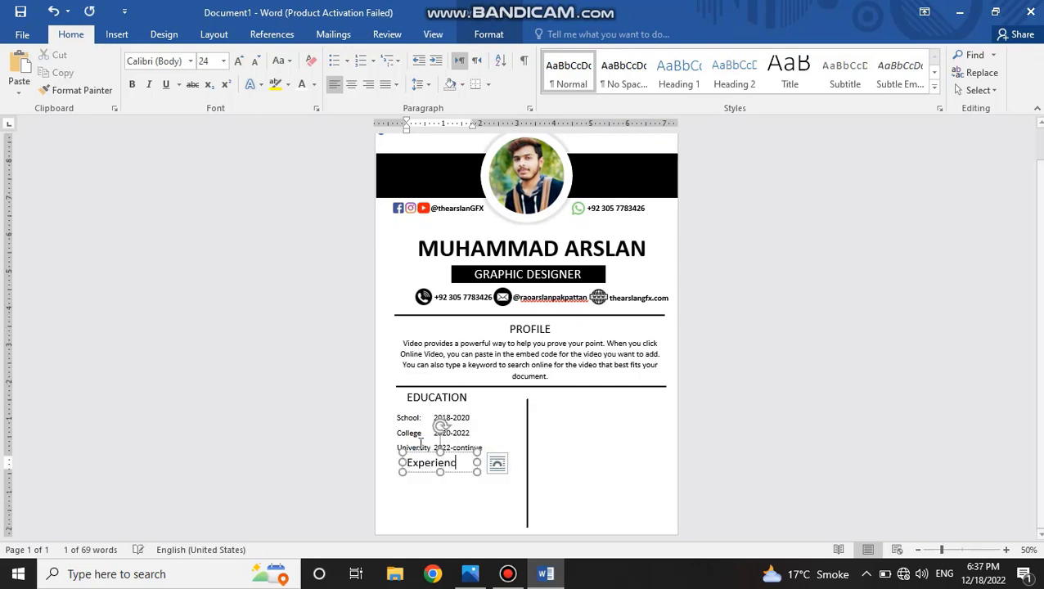
pyautogui.press('BackSpace')
pyautogui.press('BackSpace')
pyautogui.press('BackSpace')
pyautogui.press('BackSpace')
pyautogui.press('BackSpace')
pyautogui.press('BackSpace')
pyautogui.press('BackSpace')
pyautogui.press('BackSpace')
pyautogui.write('XPERIENCE')
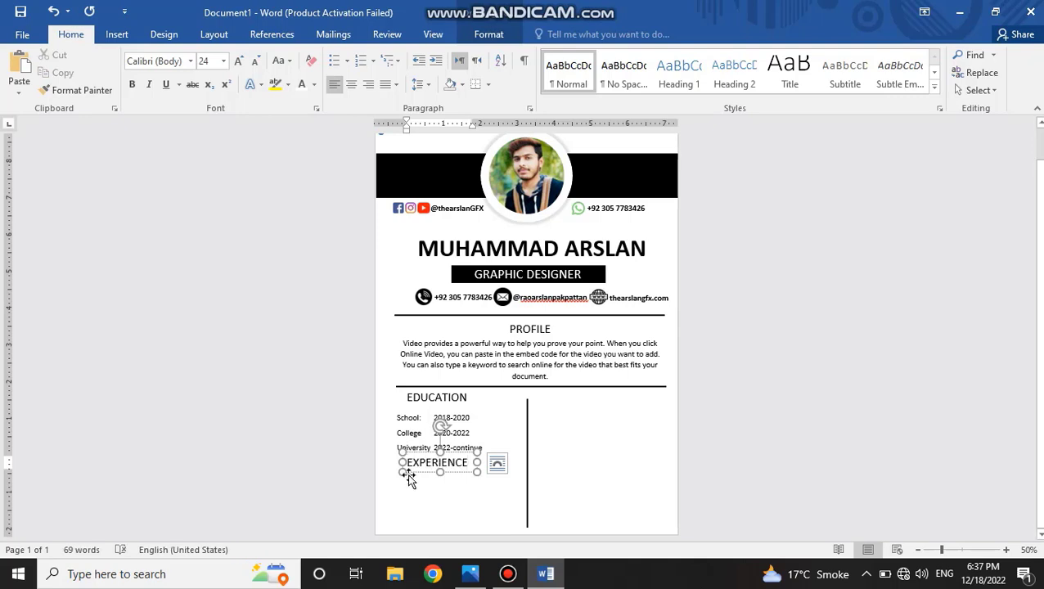
pyautogui.click(406, 500)
# Place a copy of the three-line education list directly under the EXPERIENCE heading.
pyautogui.click(433, 418)
pyautogui.keyDown('ctrl'); pyautogui.moveTo(485, 460); pyautogui.dragTo(478, 506); pyautogui.keyUp('ctrl')
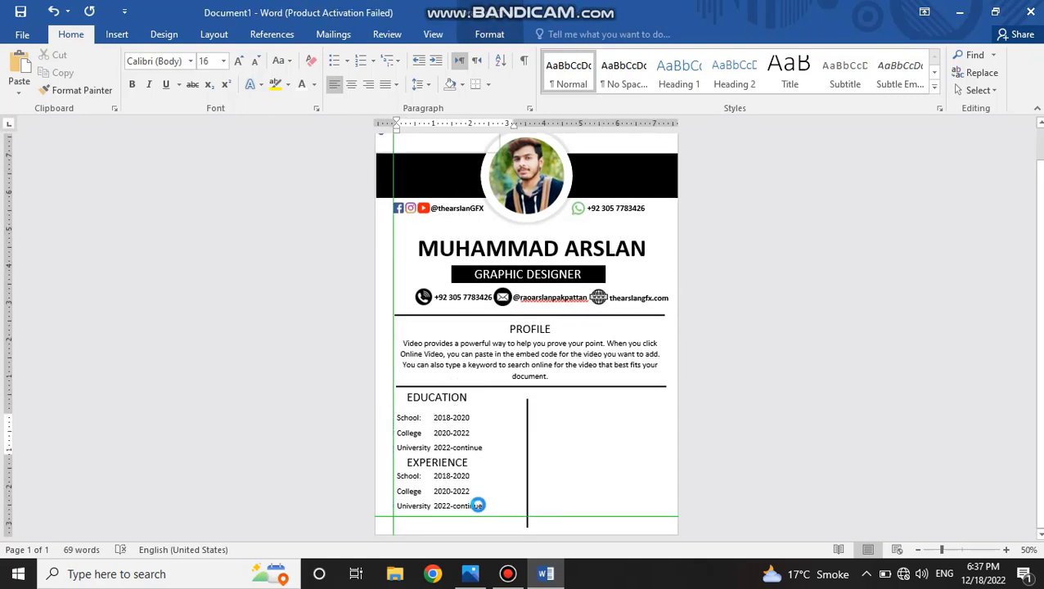
pyautogui.doubleClick(467, 499)
pyautogui.doubleClick(466, 496)
pyautogui.click(400, 496)
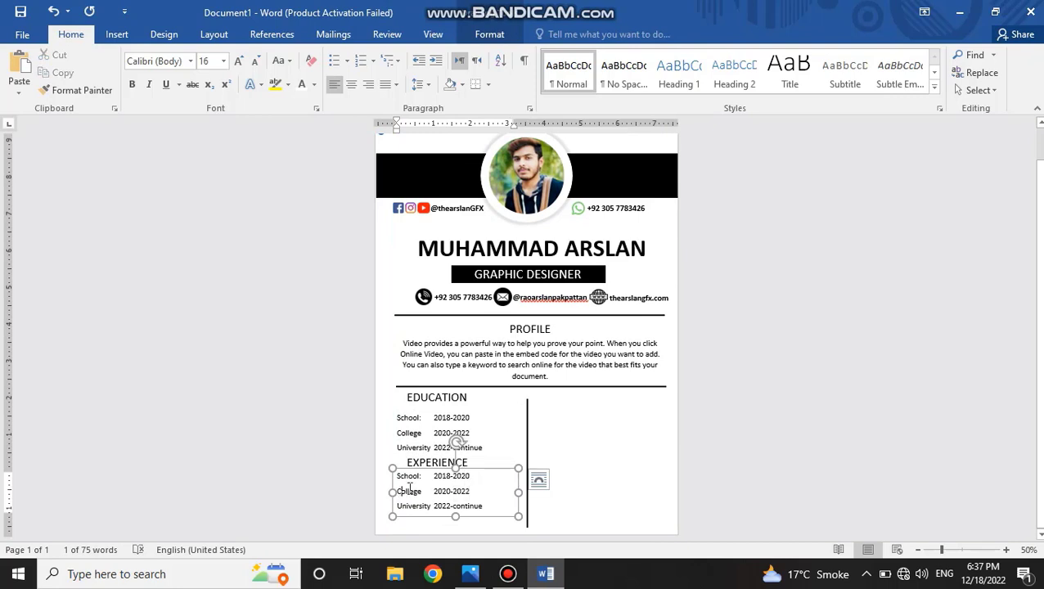
pyautogui.click(483, 516)
# Replace the School, College and University labels under EXPERIENCE with Company:, Company and Company.
pyautogui.doubleClick(402, 478)
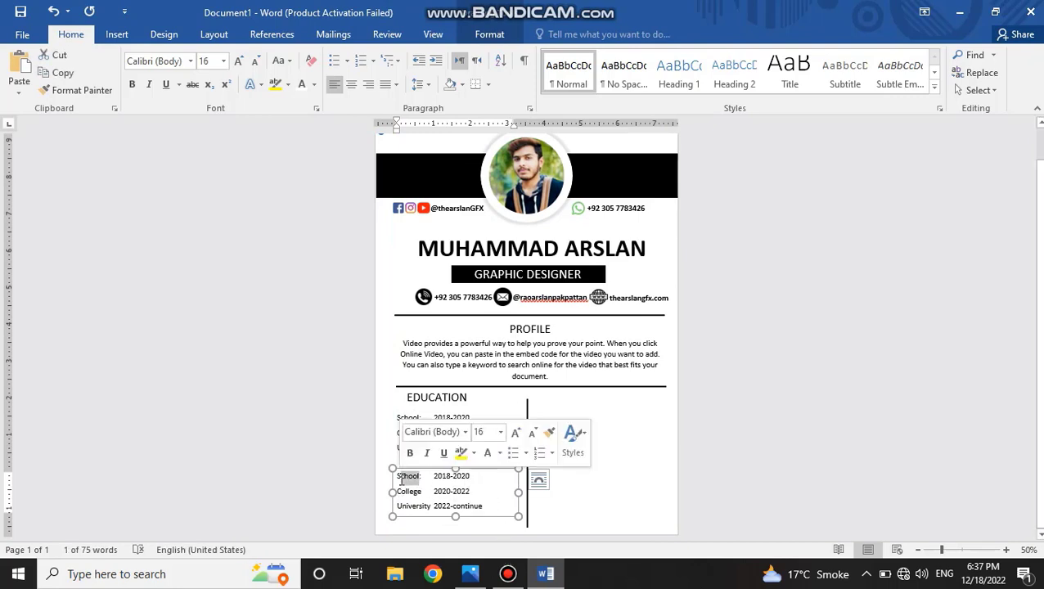
pyautogui.write('school')
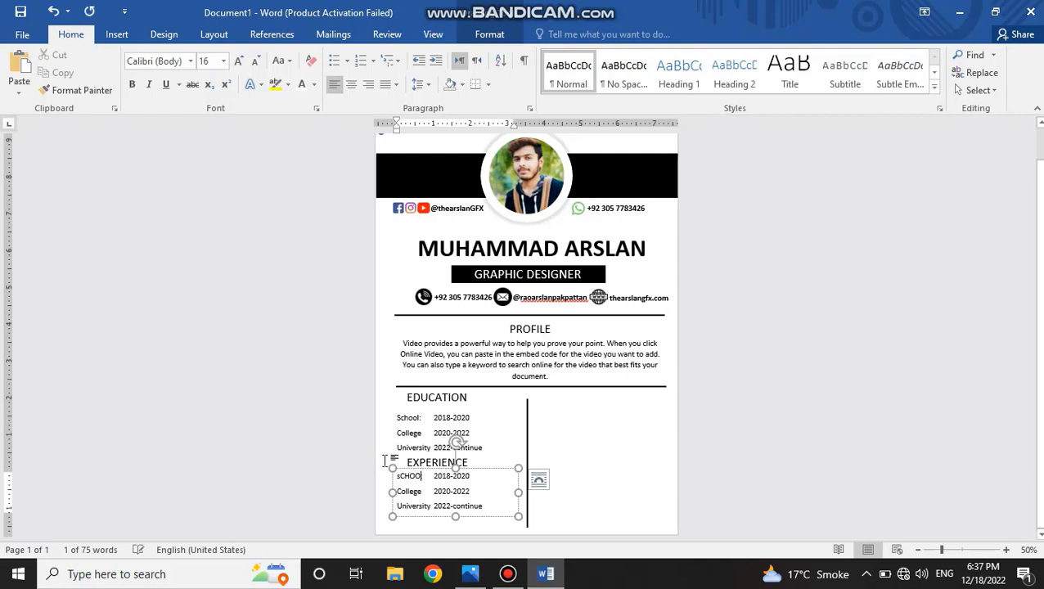
pyautogui.press('BackSpace')
pyautogui.press('BackSpace')
pyautogui.press('BackSpace')
pyautogui.press('BackSpace')
pyautogui.press('BackSpace')
pyautogui.press('BackSpace')
pyautogui.write('Comp')
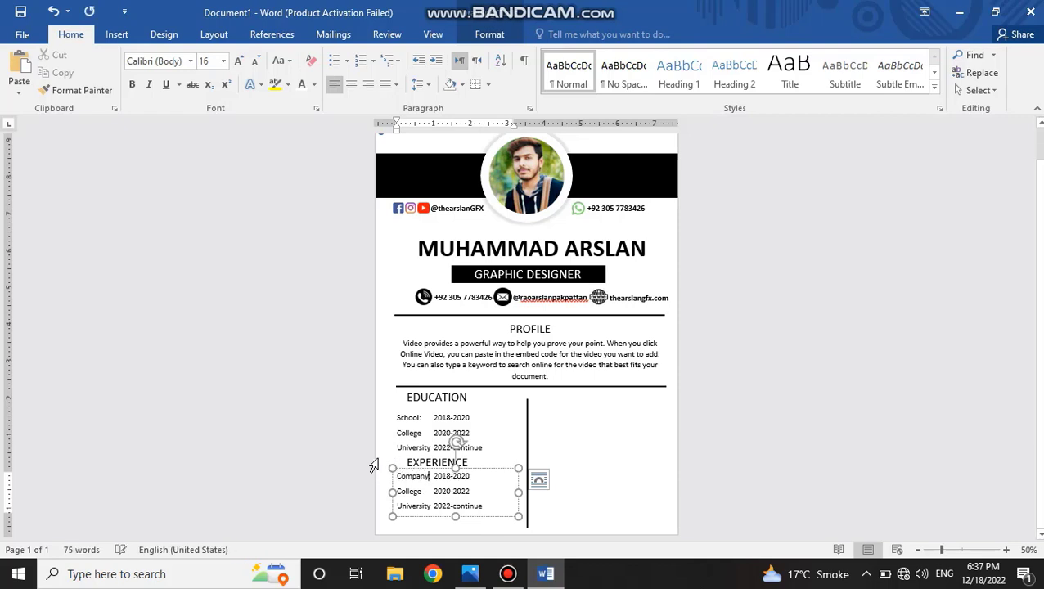
pyautogui.write('any')
pyautogui.doubleClick(409, 492)
pyautogui.write('Company')
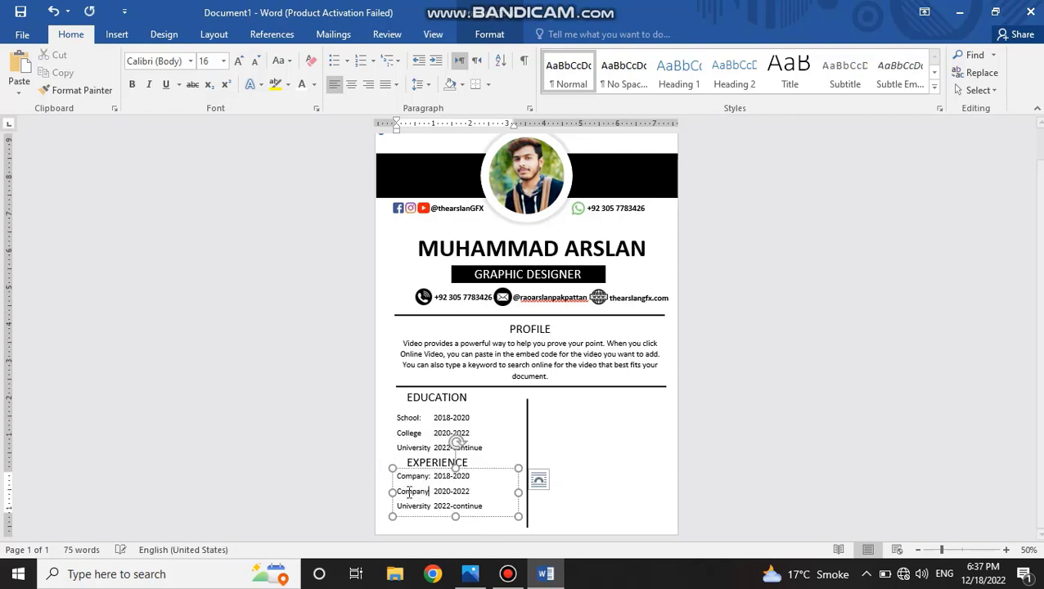
pyautogui.click(415, 505)
pyautogui.write('C')
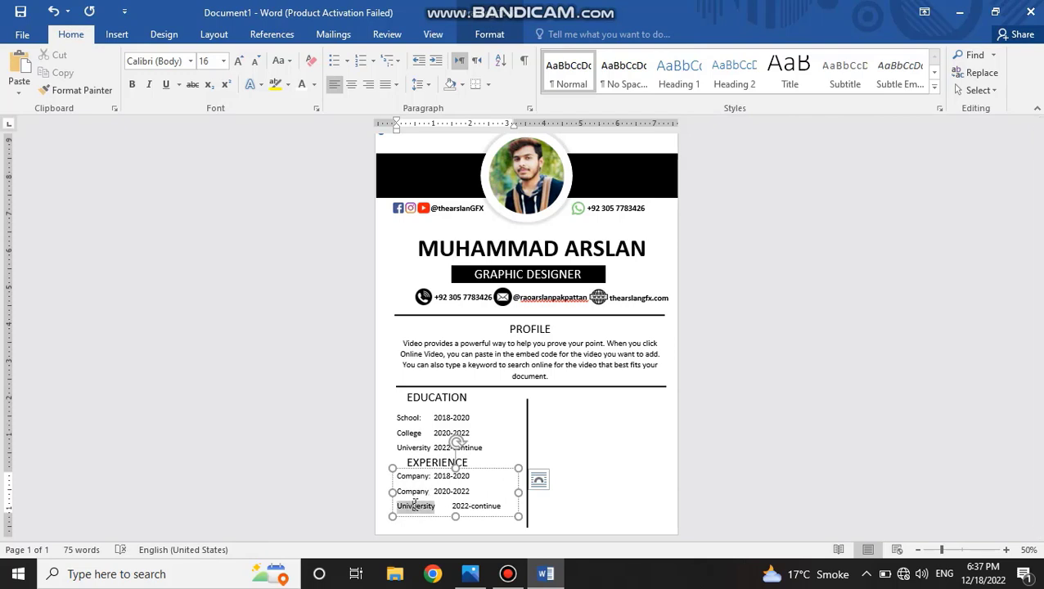
pyautogui.write('Company')
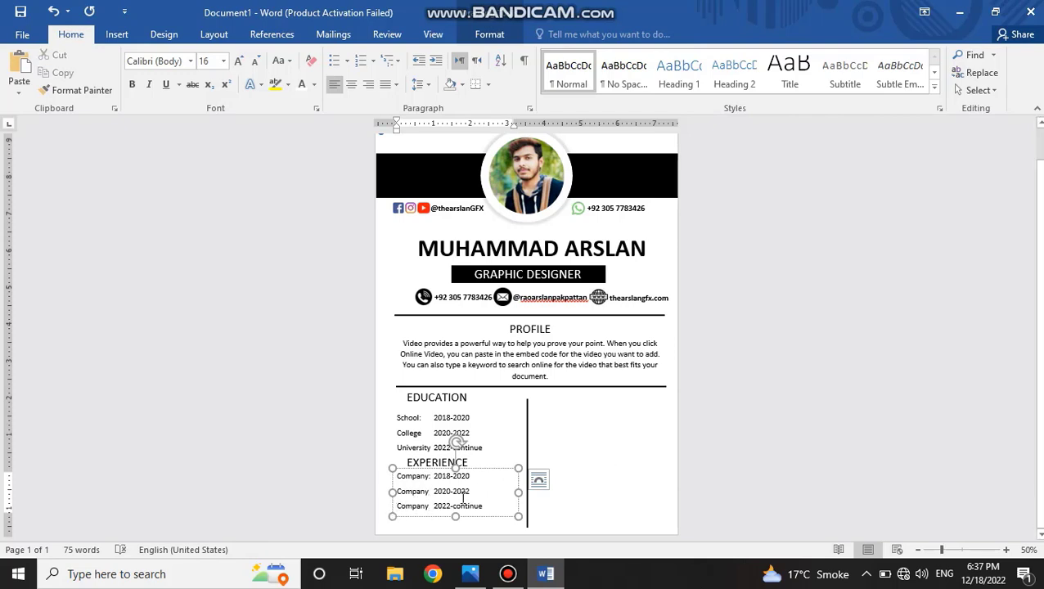
# Replace the years beside the three Company entries with dotted placeholders.
pyautogui.moveTo(443, 506); pyautogui.dragTo(433, 476)
pyautogui.press('BackSpace')
pyautogui.press('BackSpace')
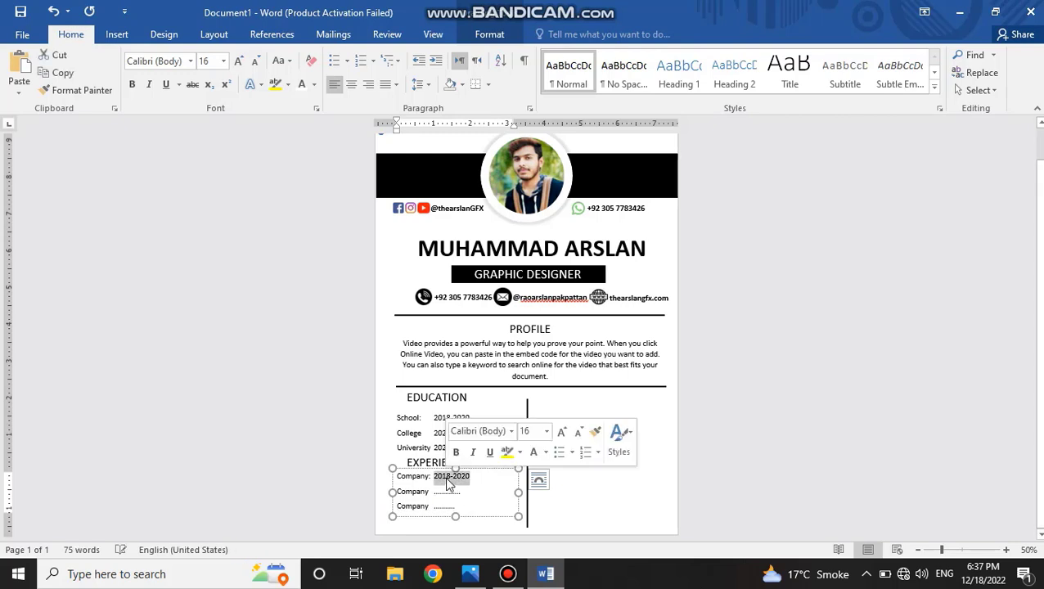
pyautogui.press('BackSpace')
pyautogui.click(577, 446)
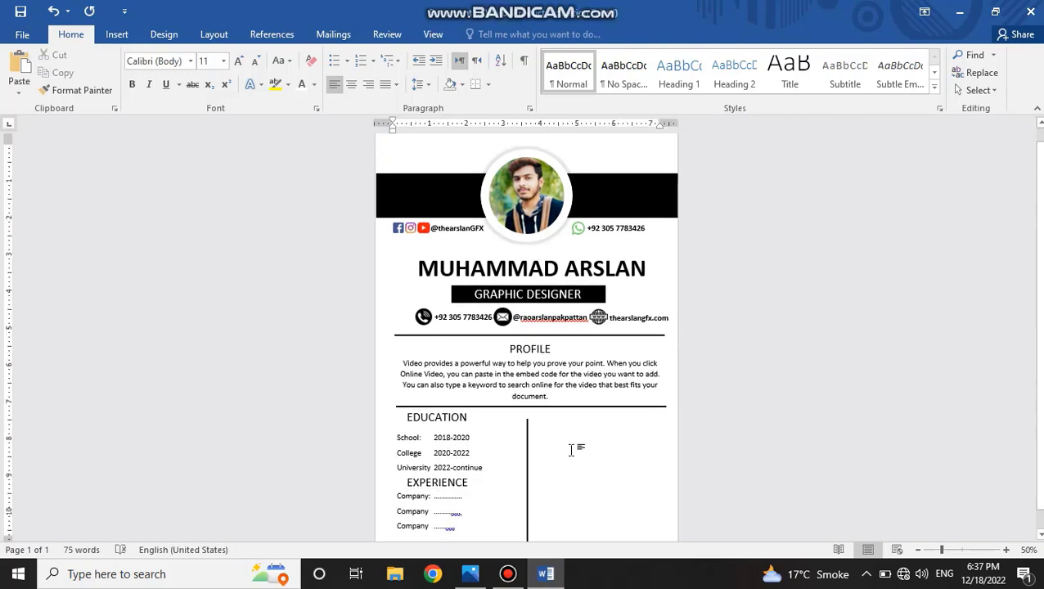
# Copy the EDUCATION heading to the top of the right column, level with the original heading.
pyautogui.click(472, 418)
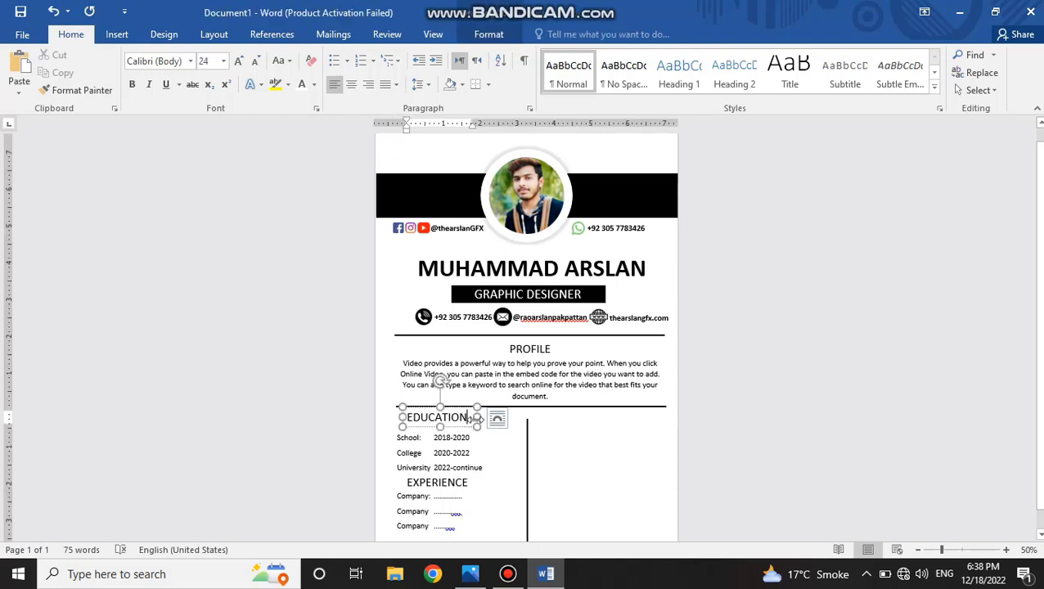
pyautogui.click(464, 419)
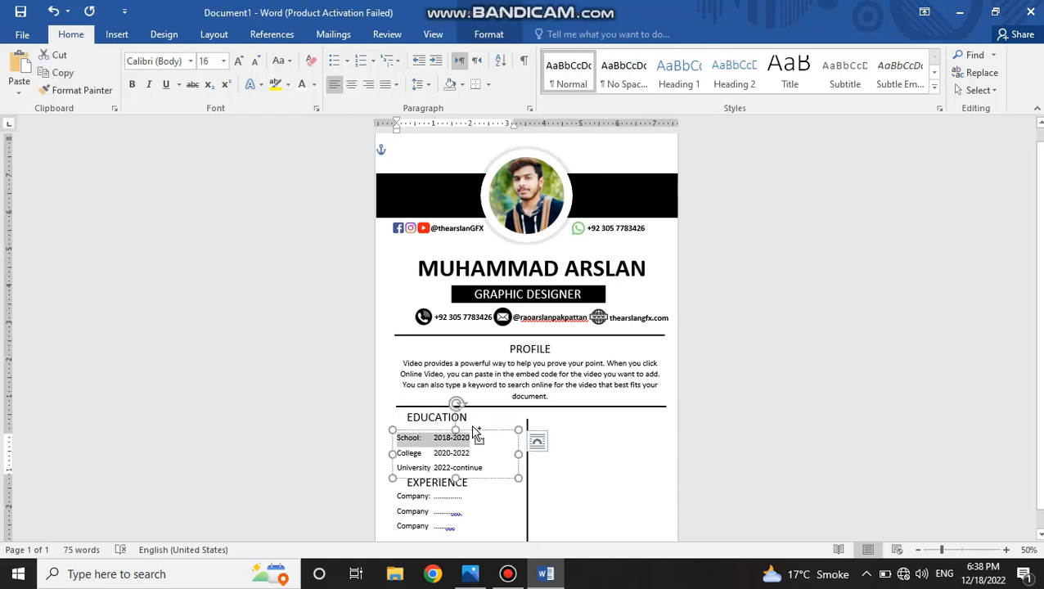
pyautogui.click(468, 420)
pyautogui.click(418, 427)
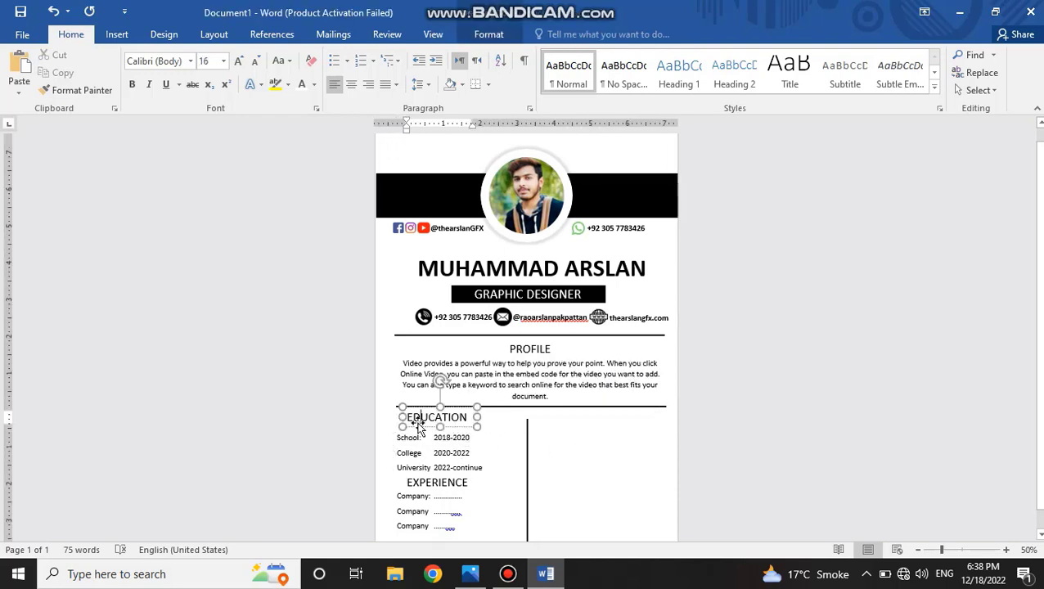
pyautogui.moveTo(412, 413); pyautogui.dragTo(591, 435)
pyautogui.click(411, 430)
pyautogui.click(413, 424)
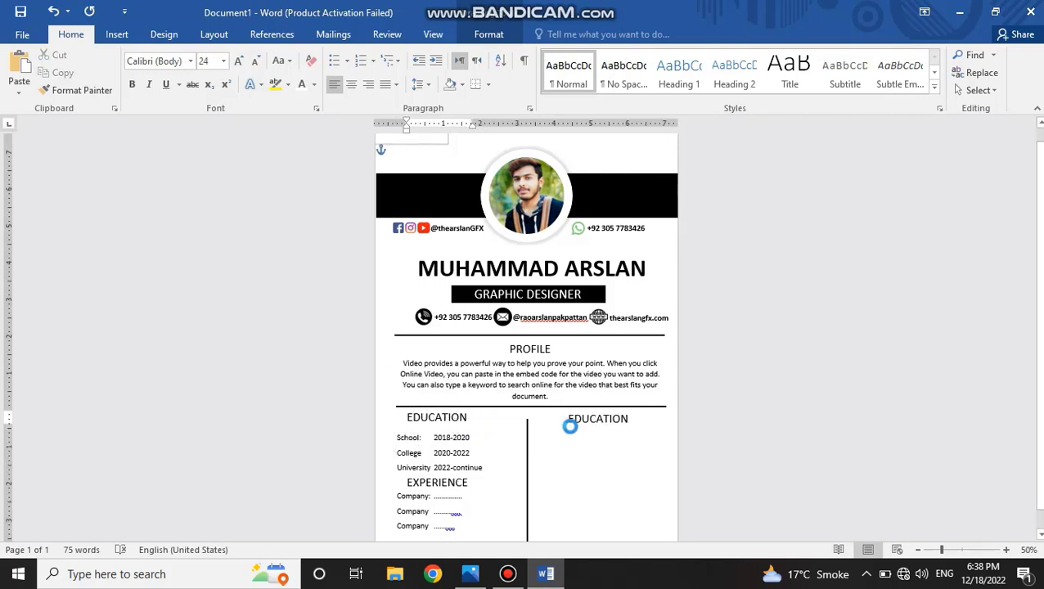
# Add the misspelling-flagged e-mail handle in the contact row to the dictionary.
pyautogui.click(654, 397)
pyautogui.rightClick(582, 301)
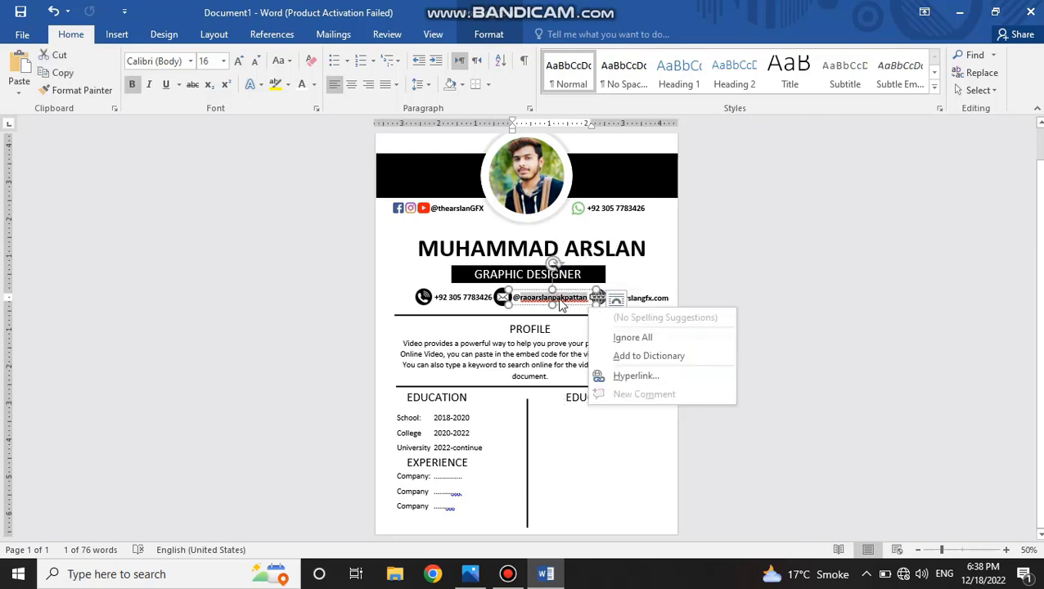
pyautogui.click(619, 358)
# Change the copied heading in the right column to LANGUAGE.
pyautogui.click(596, 400)
pyautogui.tripleClick(578, 402)
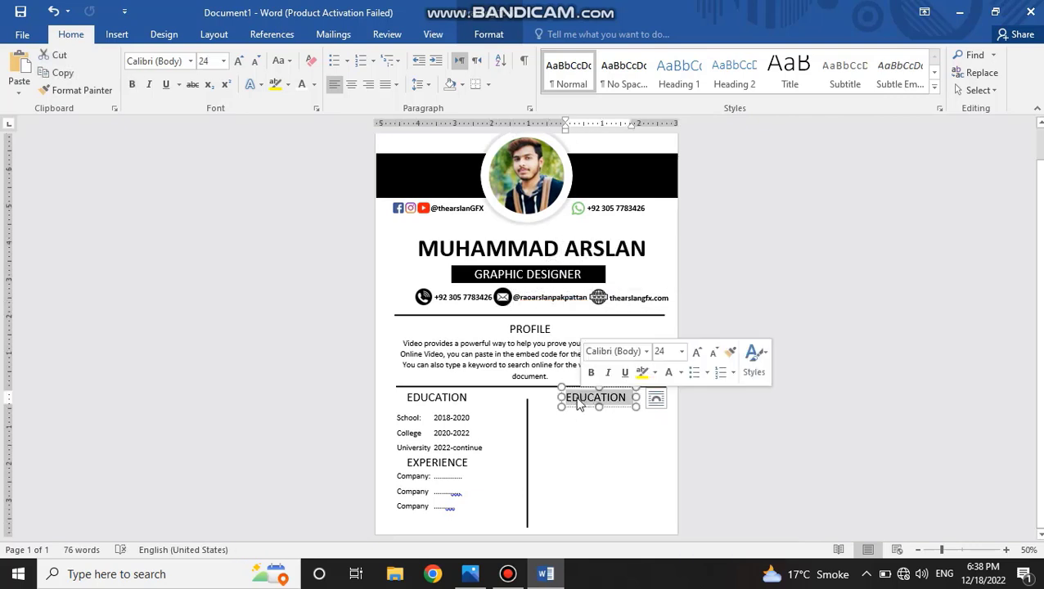
pyautogui.write('LA')
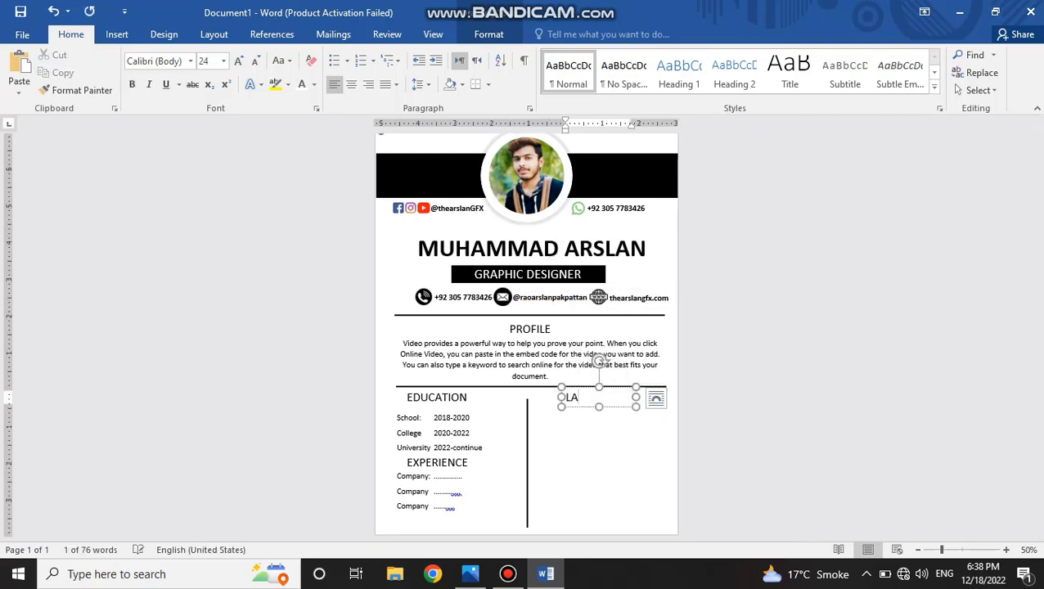
pyautogui.write('NGUAGG')
pyautogui.press('BackSpace')
pyautogui.press('BackSpace')
pyautogui.press('BackSpace')
pyautogui.write('AGE')
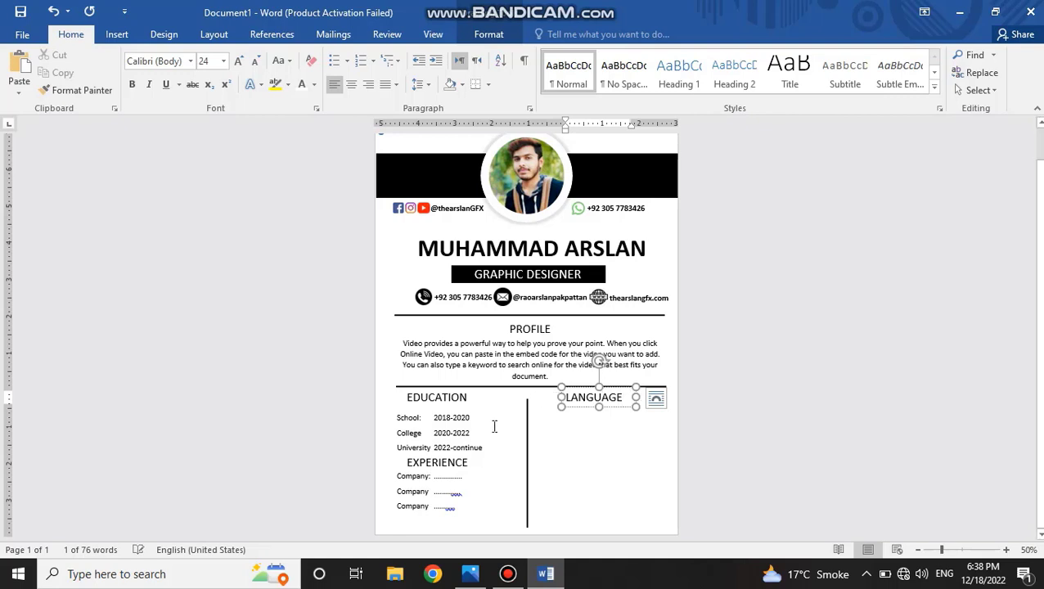
# Nudge the education list up slightly and place a copy of it under the LANGUAGE heading.
pyautogui.click(436, 417)
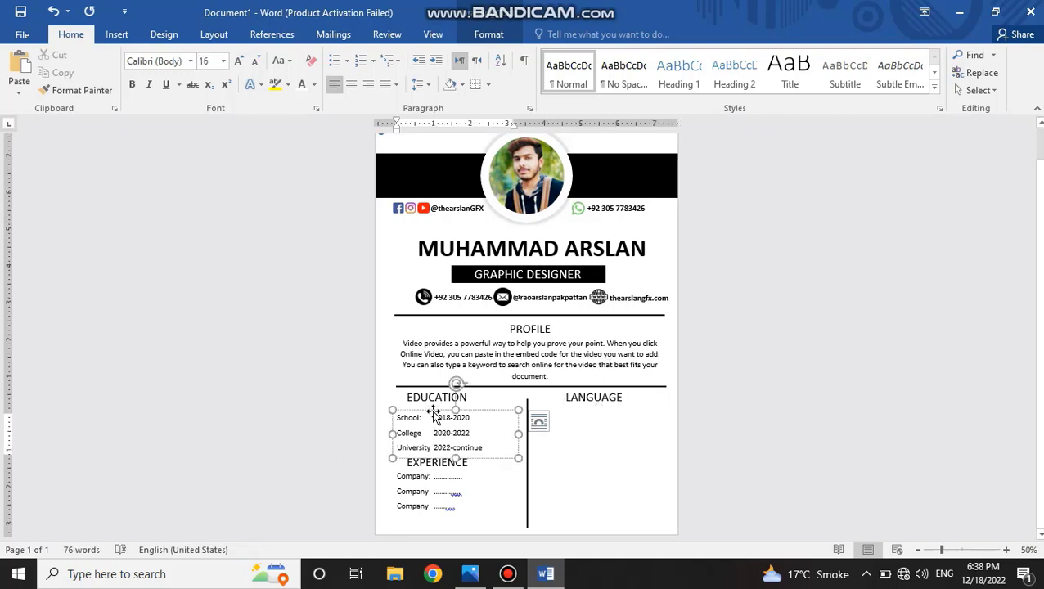
pyautogui.click(433, 412)
pyautogui.press('Up')
pyautogui.press('Up')
pyautogui.press('Up')
pyautogui.moveTo(433, 407); pyautogui.dragTo(584, 406)
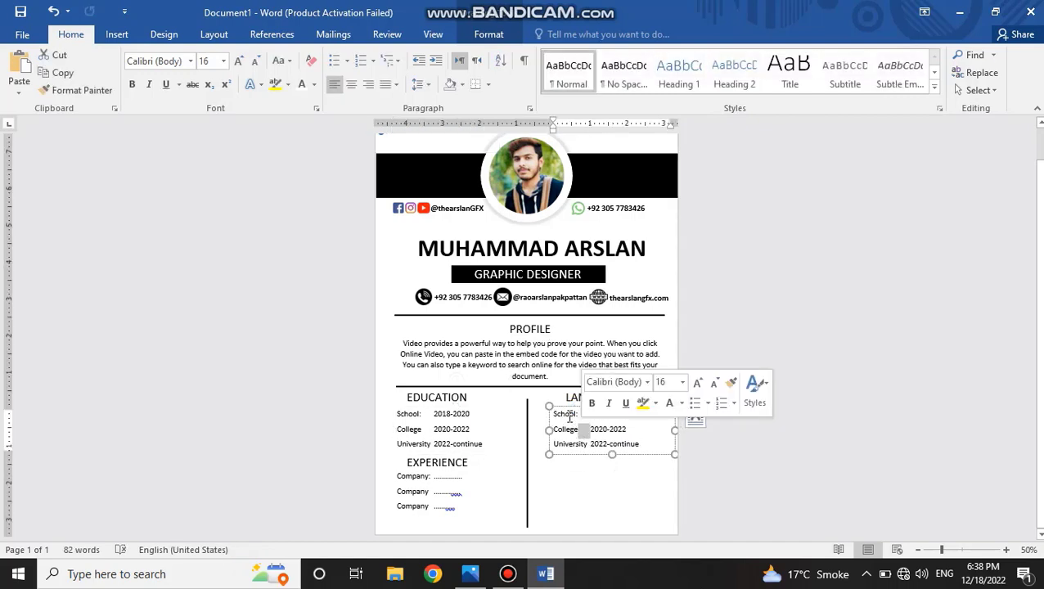
# Replace the copied list's text with the lines Punjabi, Urdu and English, using the spelling suggestion for Punjabi.
pyautogui.hotkey('ctrl', 'a')
pyautogui.press('Delete')
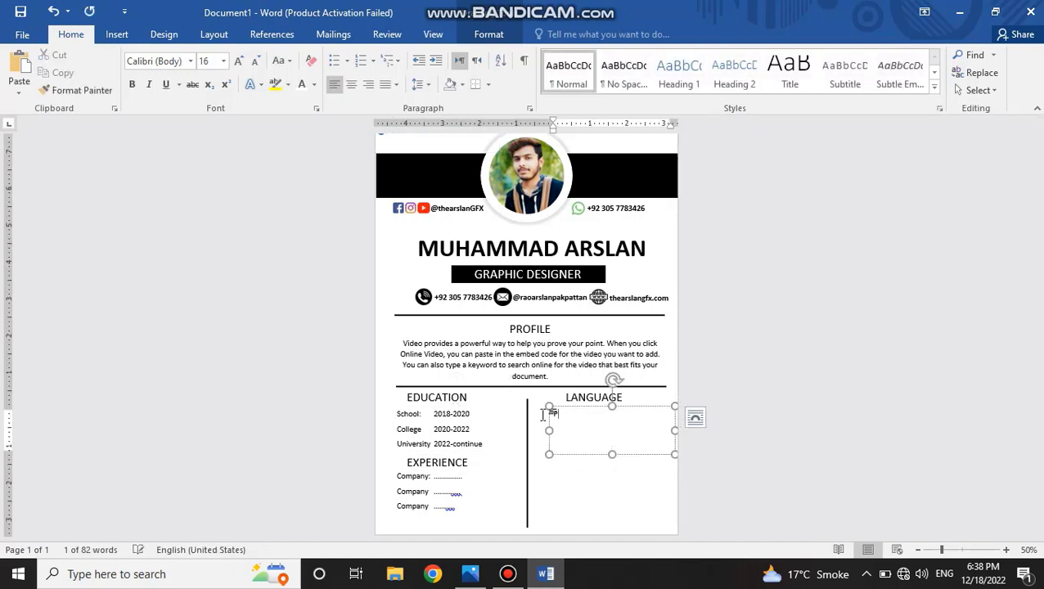
pyautogui.write('Punabi ')
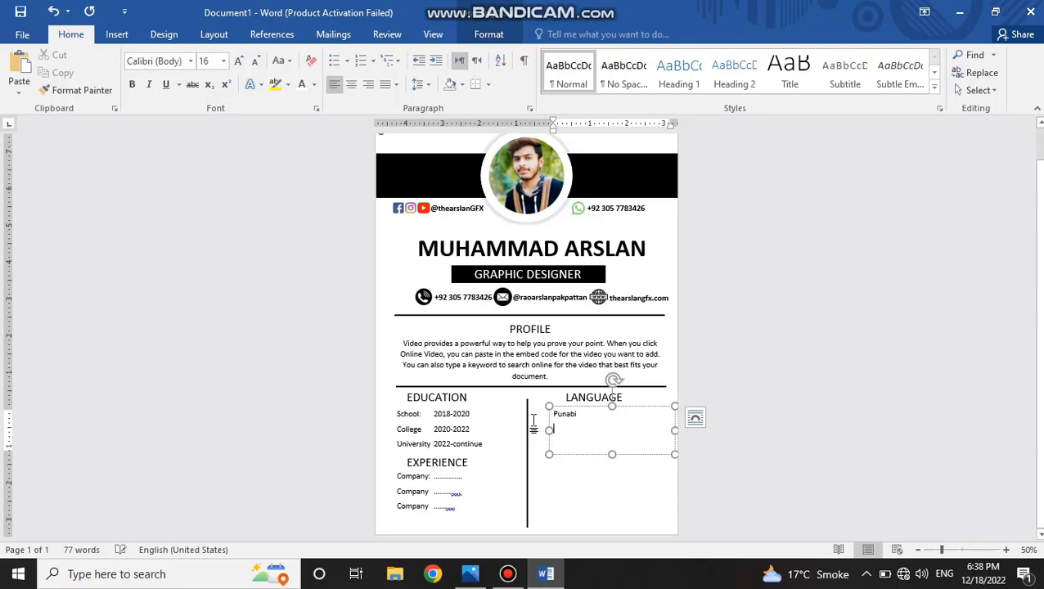
pyautogui.write('Urdu')
pyautogui.press('Return')
pyautogui.write('English')
pyautogui.scroll(1, 571, 496)
pyautogui.scroll(-1, 582, 443)
pyautogui.rightClick(566, 416)
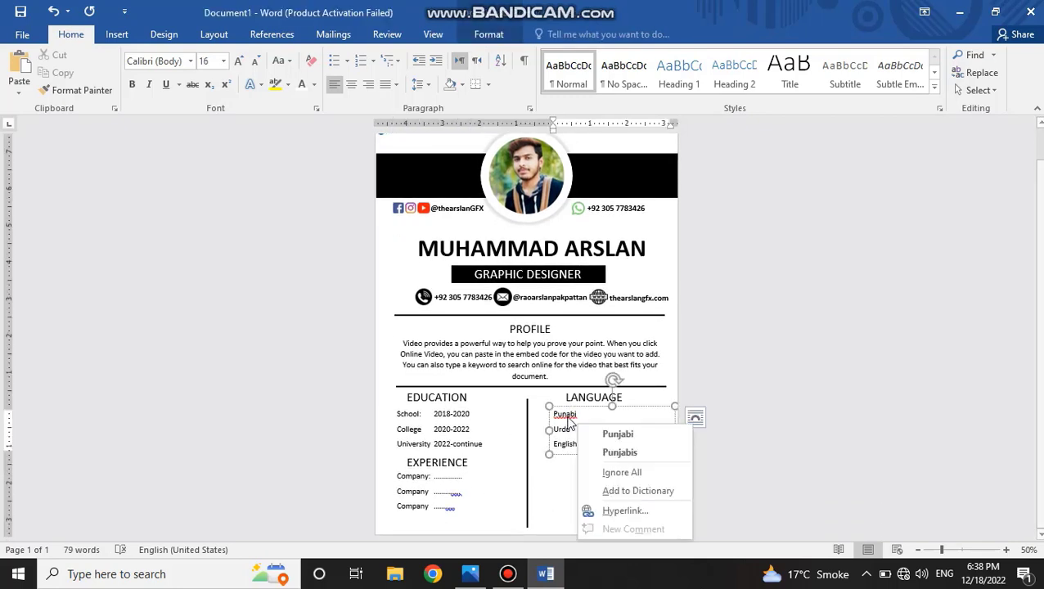
pyautogui.click(618, 433)
pyautogui.click(564, 489)
# Copy the language list lower in the right column, level with the Company entries, and place a copy of the LANGUAGE heading above it.
pyautogui.click(463, 489)
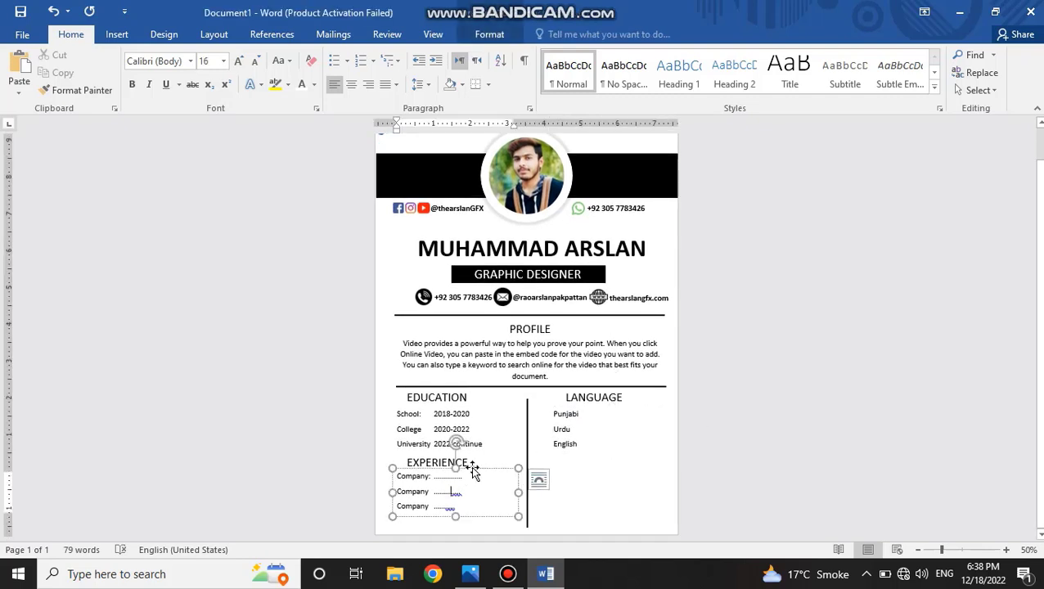
pyautogui.click(580, 435)
pyautogui.moveTo(573, 463); pyautogui.dragTo(568, 506)
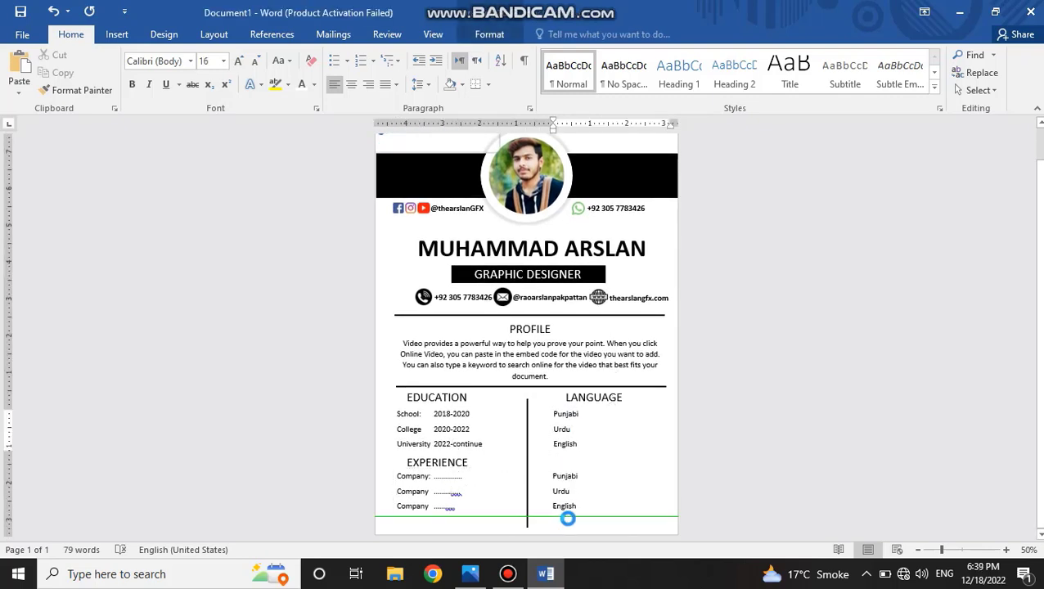
pyautogui.click(592, 398)
pyautogui.moveTo(591, 407); pyautogui.dragTo(585, 460)
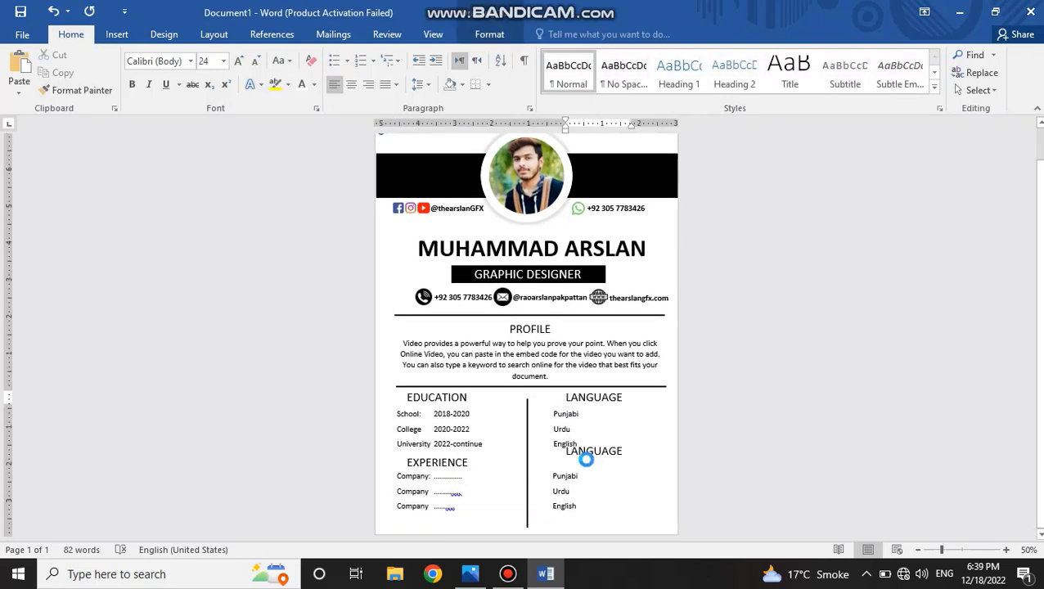
# Change the copied lower LANGUAGE heading to SKILLS and shift it slightly right to centre it over the list below.
pyautogui.doubleClick(589, 460)
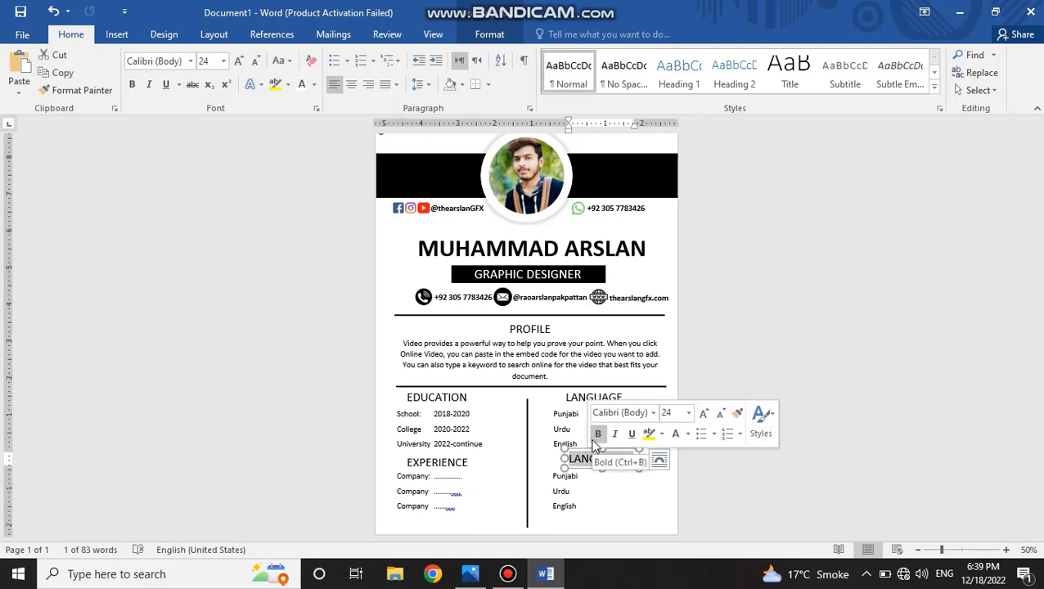
pyautogui.write('ski')
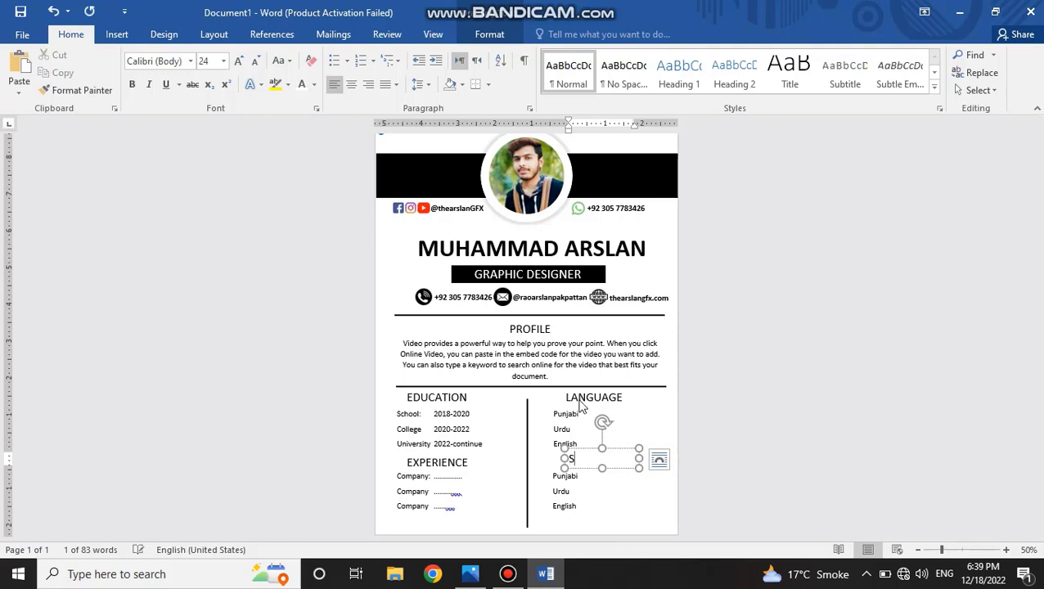
pyautogui.press('BackSpace')
pyautogui.press('BackSpace')
pyautogui.press('BackSpace')
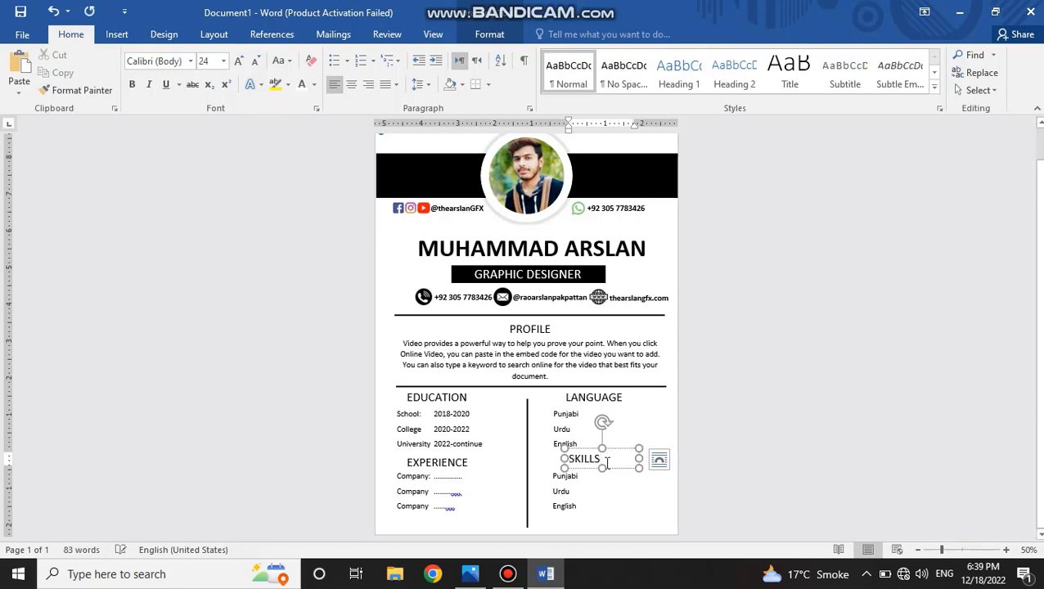
pyautogui.moveTo(584, 449); pyautogui.dragTo(593, 448)
# Replace the copied language list under SKILLS with the lines Drawing, Illustration and MS Word.
pyautogui.click(584, 471)
pyautogui.tripleClick(578, 481)
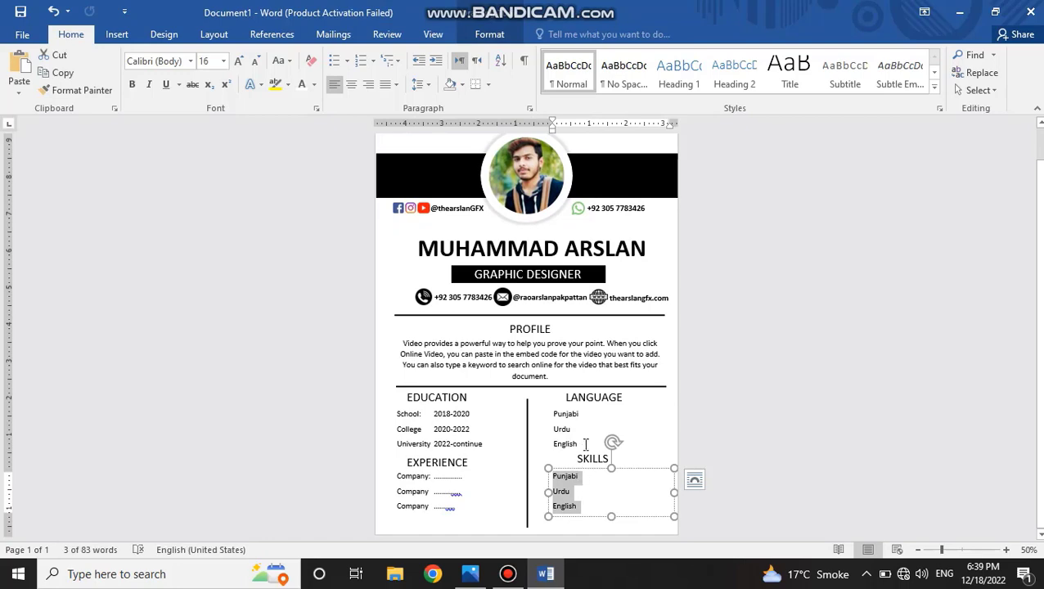
pyautogui.press('super')
pyautogui.press('super')
pyautogui.write('Drawing')
pyautogui.press('Return')
pyautogui.write('Illustra')
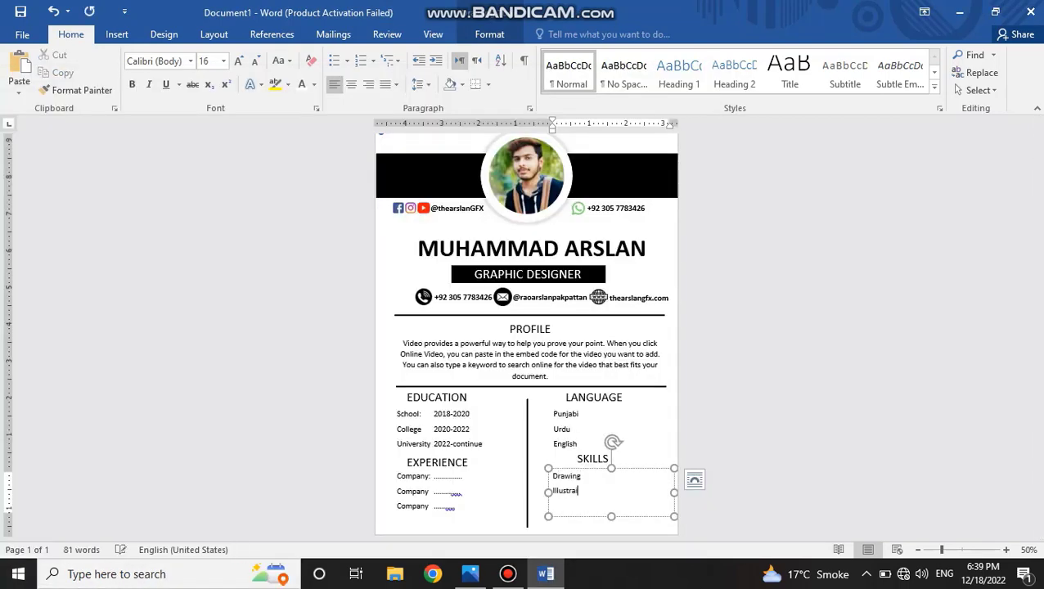
pyautogui.write('tion')
pyautogui.press('Return')
pyautogui.write('MS Word')
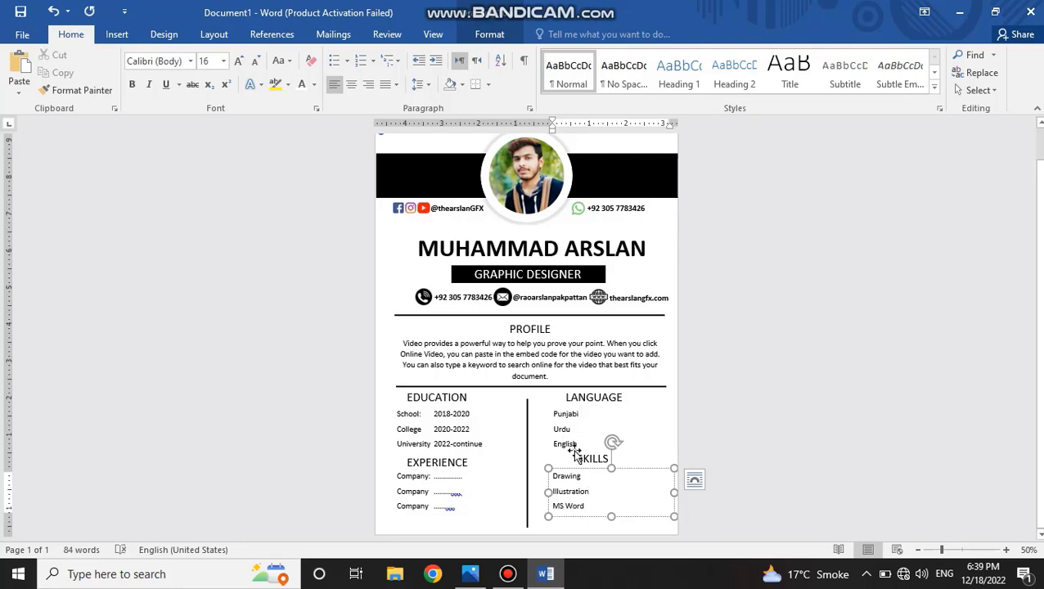
pyautogui.click(508, 574)
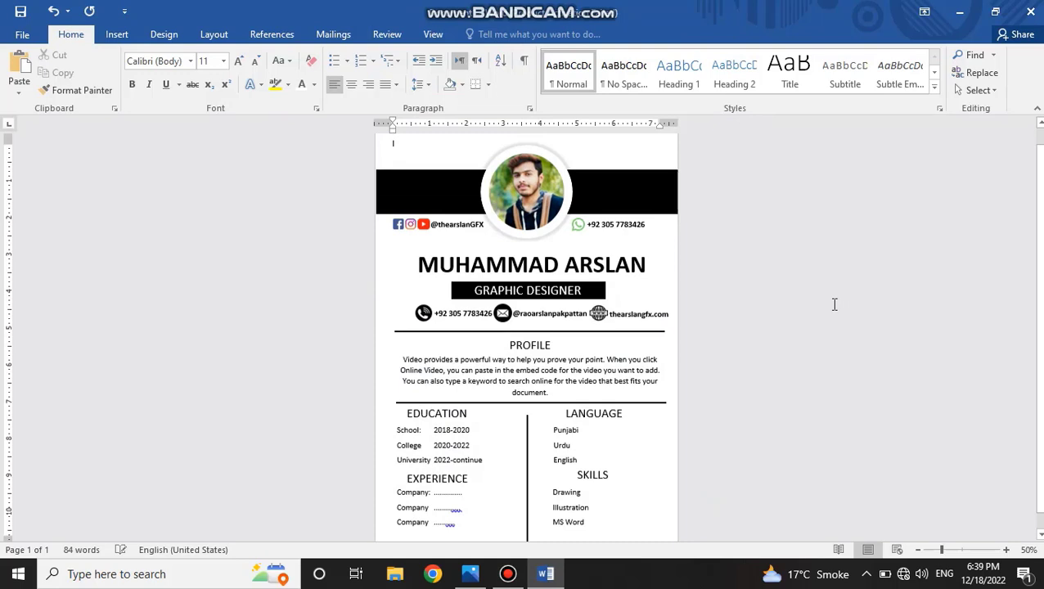
pyautogui.scroll(-1, 834, 305)
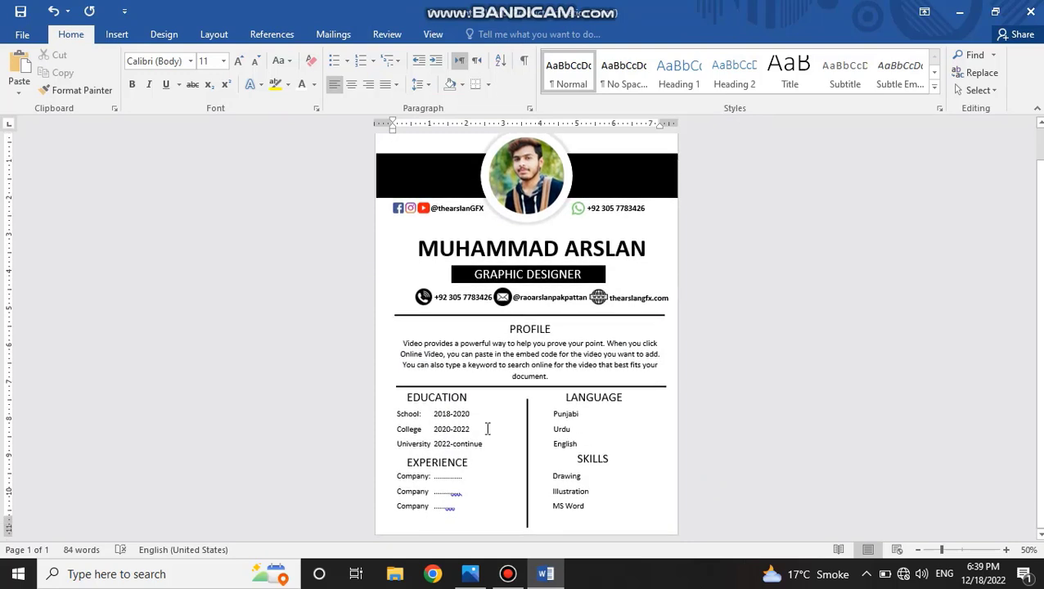
# Draw a thin rectangular bar about 2.06" wide and 0.15" high beside Punjabi in the LANGUAGE section.
pyautogui.click(117, 34)
pyautogui.click(210, 82)
pyautogui.click(236, 126)
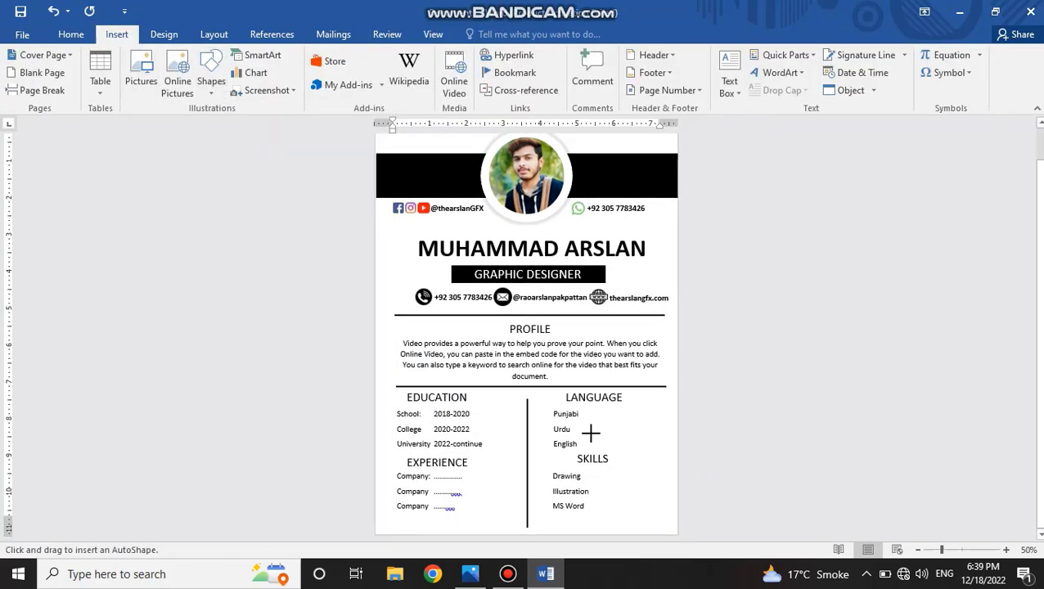
pyautogui.moveTo(586, 413); pyautogui.dragTo(661, 417)
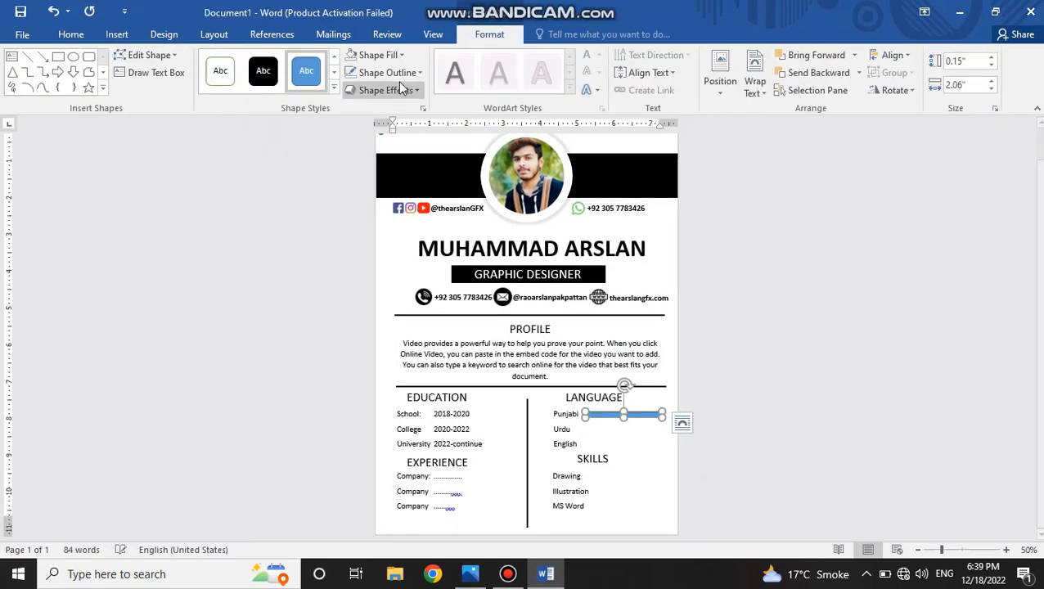
# Remove the outline of the bar beside Punjabi, fill it black and nudge it slightly into line with the text.
pyautogui.click(378, 72)
pyautogui.click(369, 205)
pyautogui.scroll(6, 666, 432)
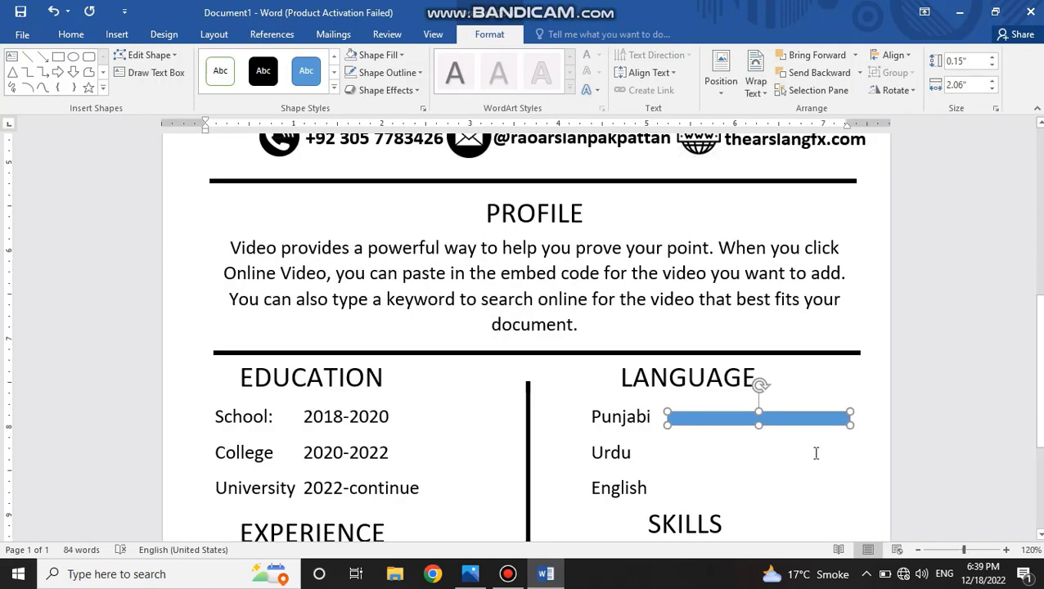
pyautogui.click(382, 55)
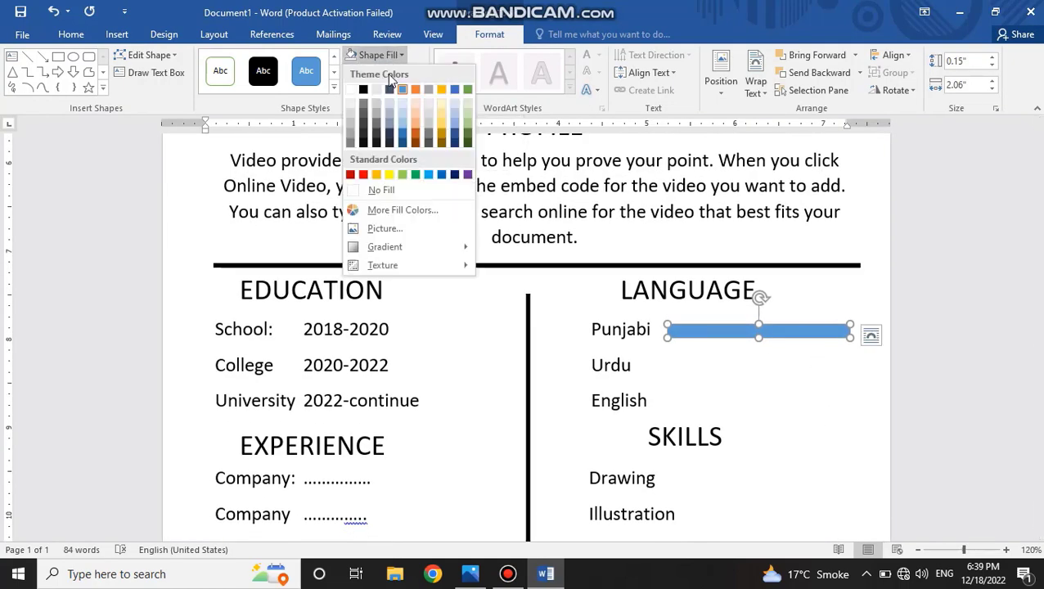
pyautogui.click(367, 90)
pyautogui.moveTo(782, 332); pyautogui.dragTo(775, 330)
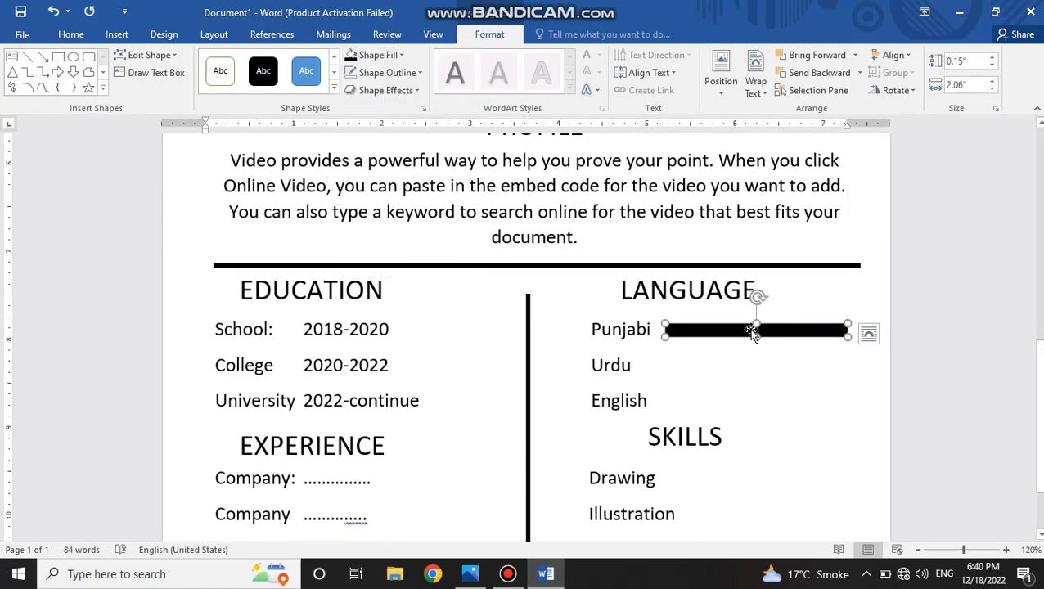
pyautogui.click(868, 332)
pyautogui.moveTo(839, 331); pyautogui.dragTo(808, 331)
pyautogui.hotkey('ctrl', 'z')
pyautogui.hotkey('ctrl', 'z')
pyautogui.click(841, 312)
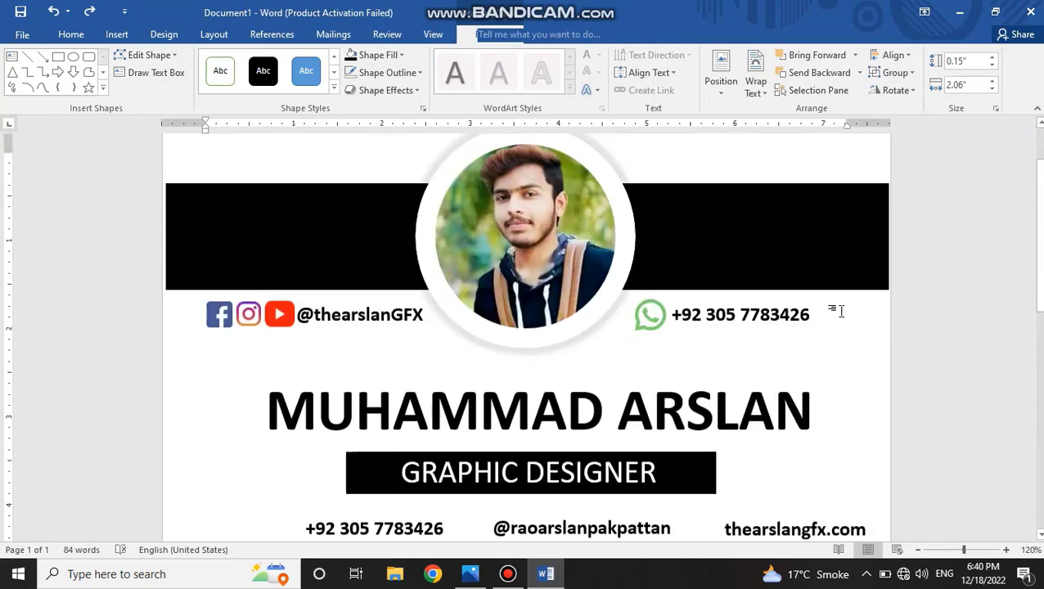
# Overlay a shorter copy about 1.6" wide on the black bar beside Punjabi, aligned with its left end.
pyautogui.scroll(-12, 841, 316)
pyautogui.scroll(1, 828, 295)
pyautogui.click(824, 283)
pyautogui.moveTo(847, 280); pyautogui.dragTo(808, 286)
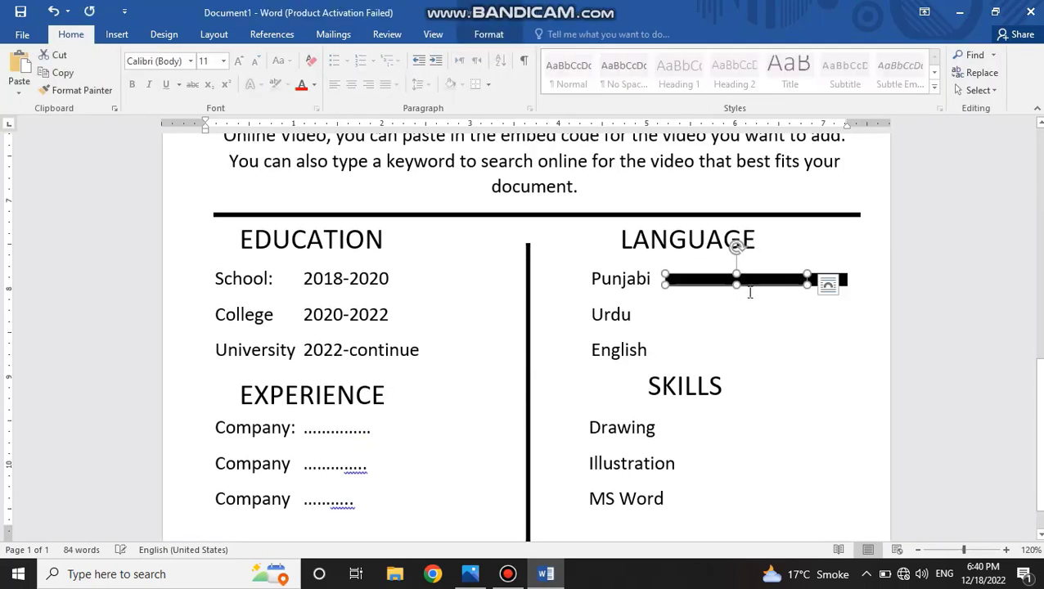
# Fill the shorter overlaid bar beside Punjabi with dark grey, keeping its length.
pyautogui.click(488, 34)
pyautogui.click(378, 55)
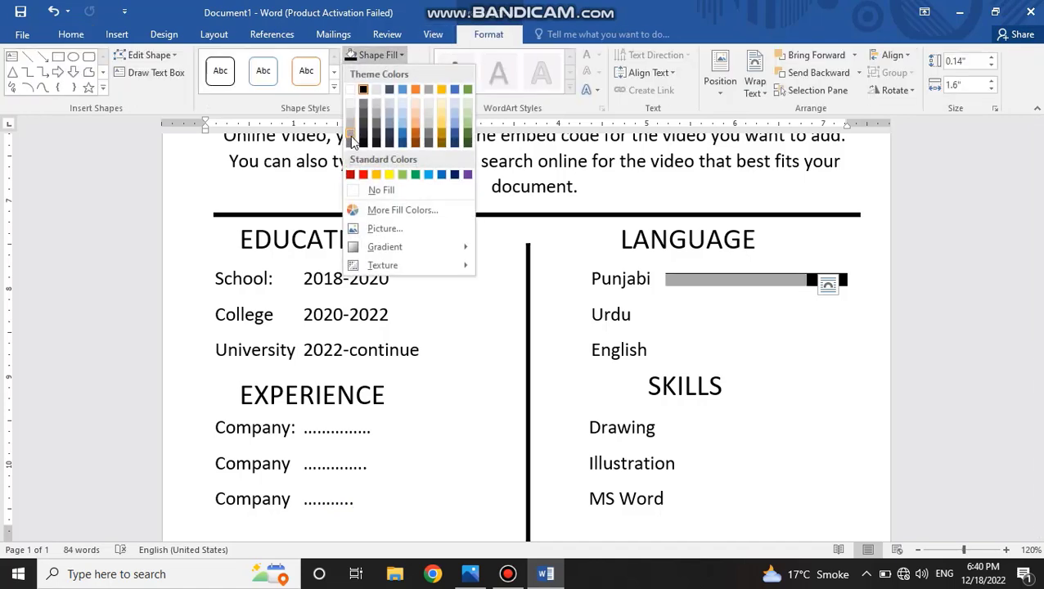
pyautogui.click(350, 140)
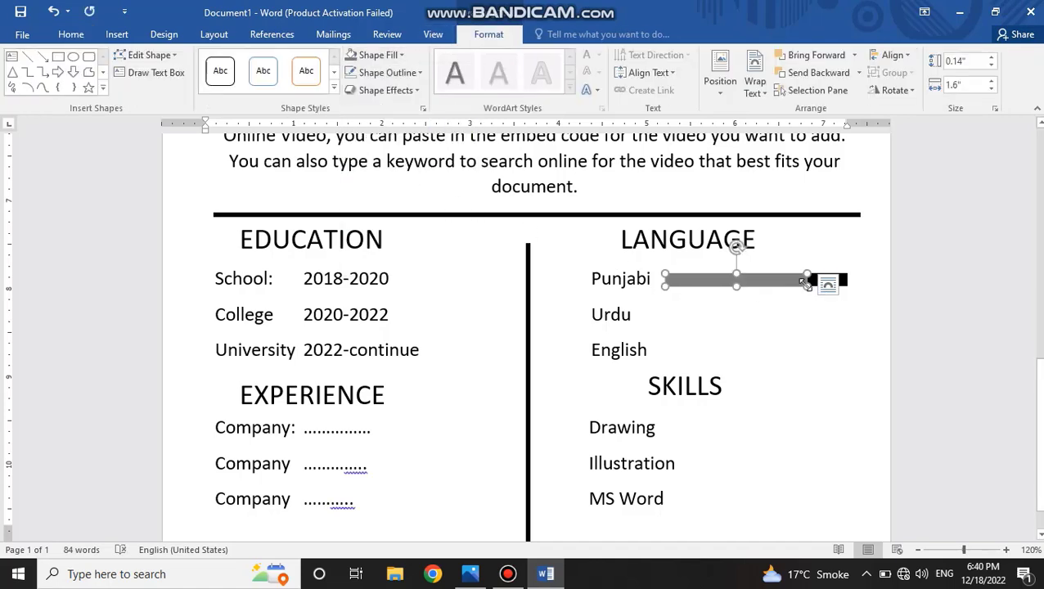
pyautogui.moveTo(806, 281); pyautogui.dragTo(851, 281)
pyautogui.hotkey('ctrl', 'z')
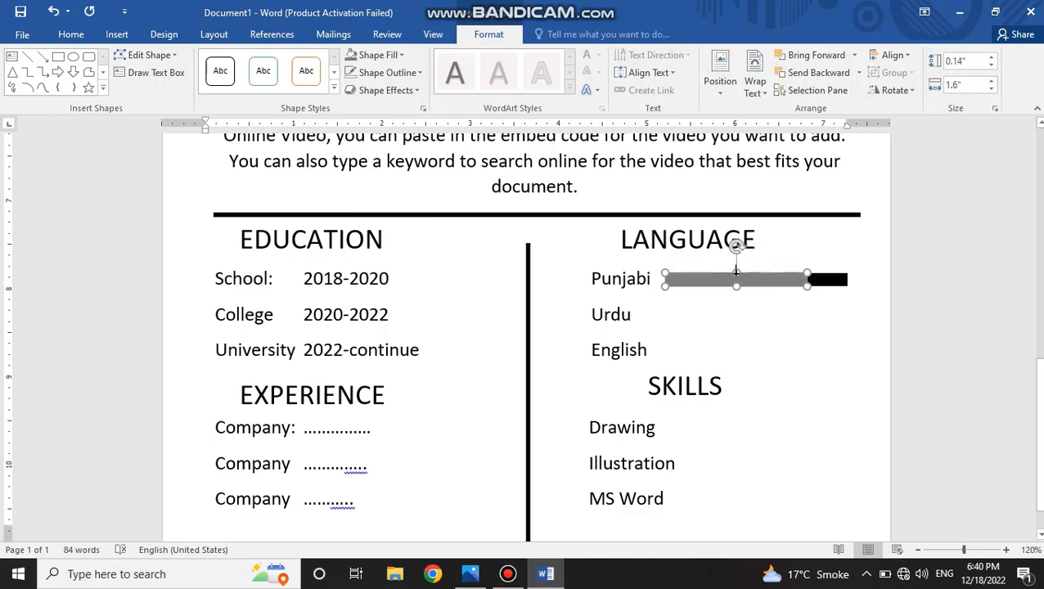
# Select the grey and black bars beside Punjabi together and place a copy of them beside Urdu.
pyautogui.click(872, 284)
pyautogui.scroll(-1, 774, 253)
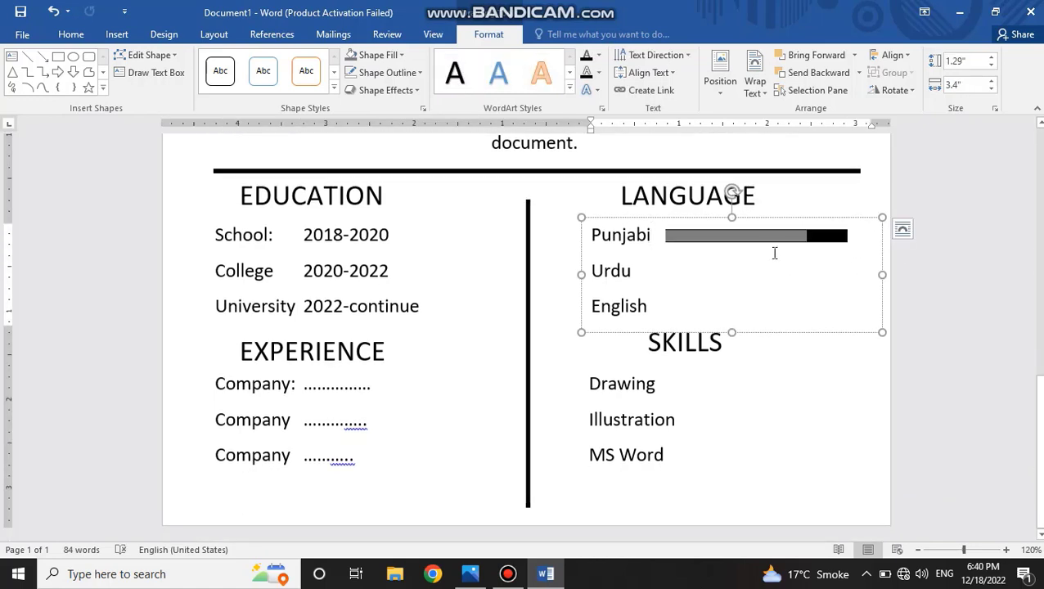
pyautogui.click(777, 237)
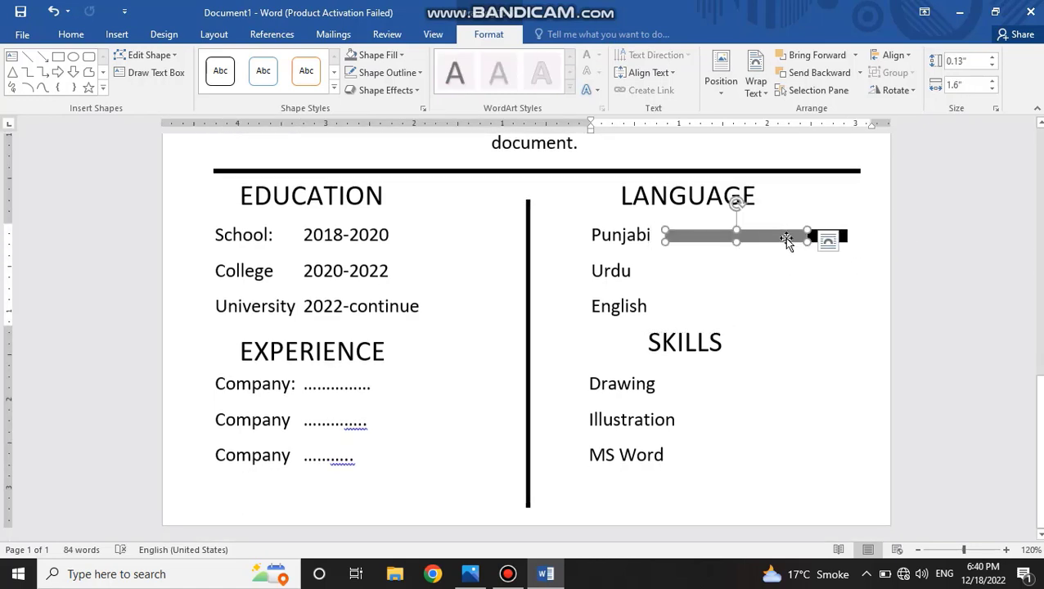
pyautogui.keyDown('shift'); pyautogui.click(831, 236); pyautogui.keyUp('shift')
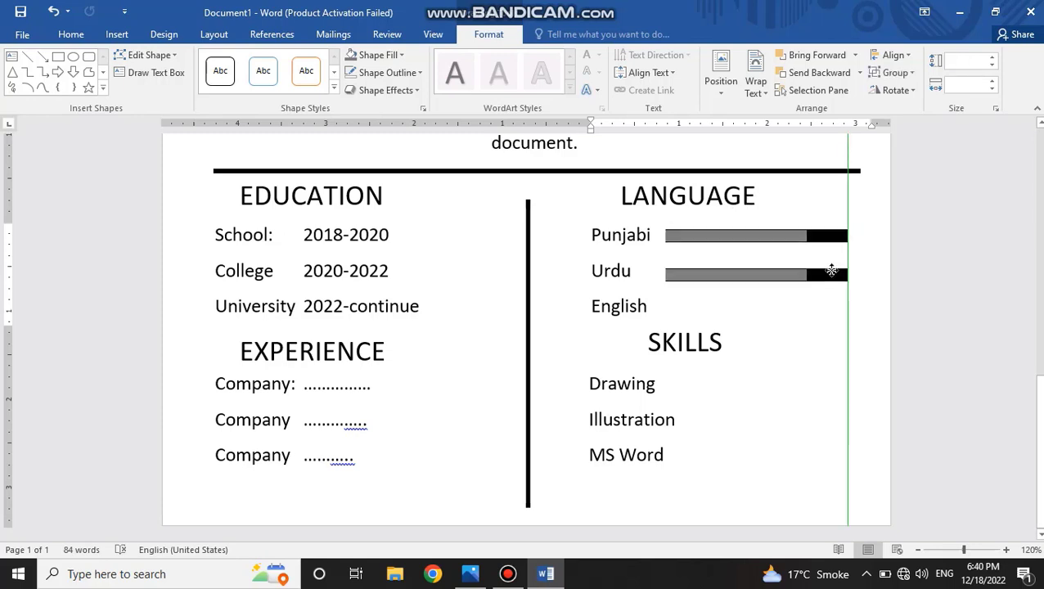